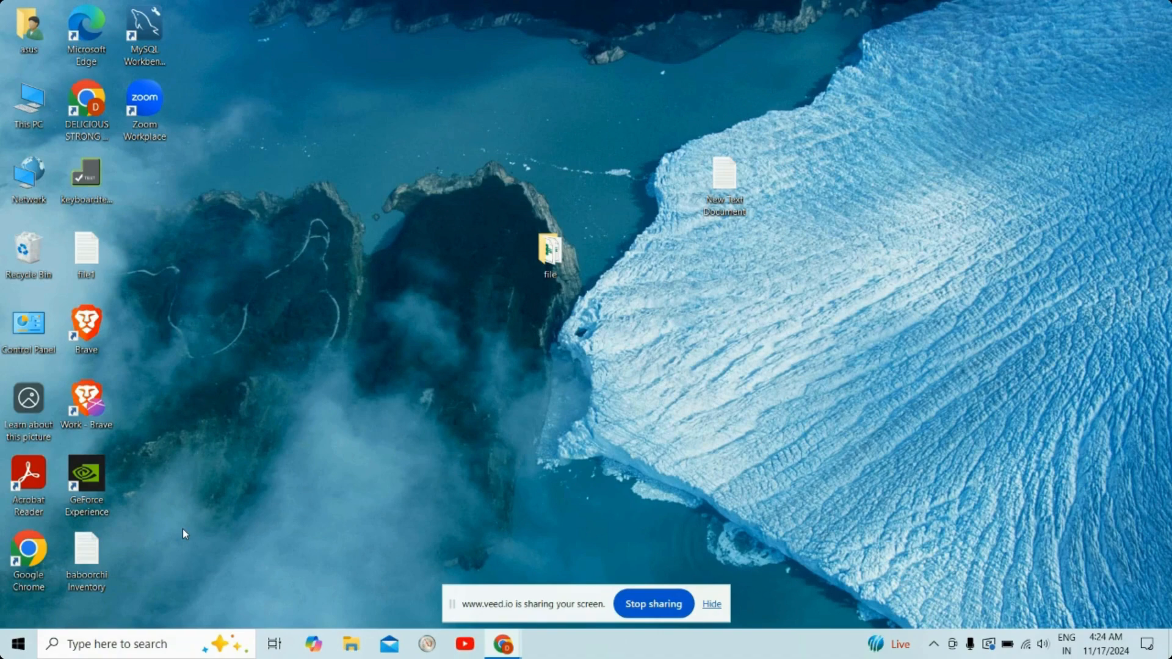
# Step: Open Excel and create a new blank workbook
pyautogui.click(146, 646)
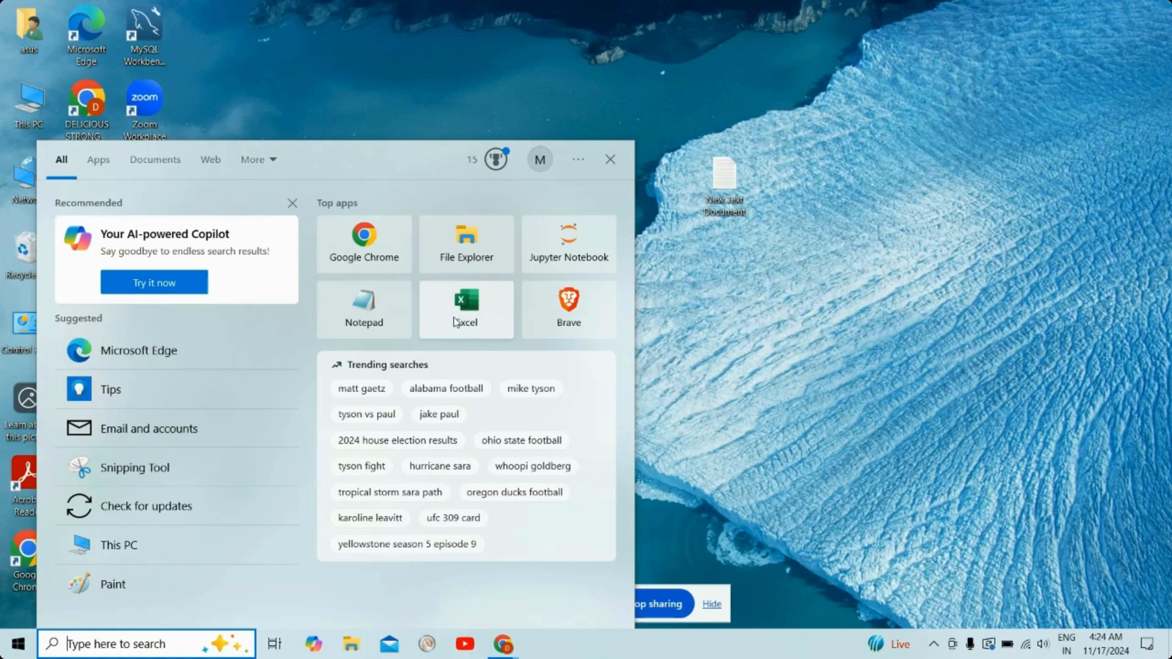
pyautogui.click(466, 313)
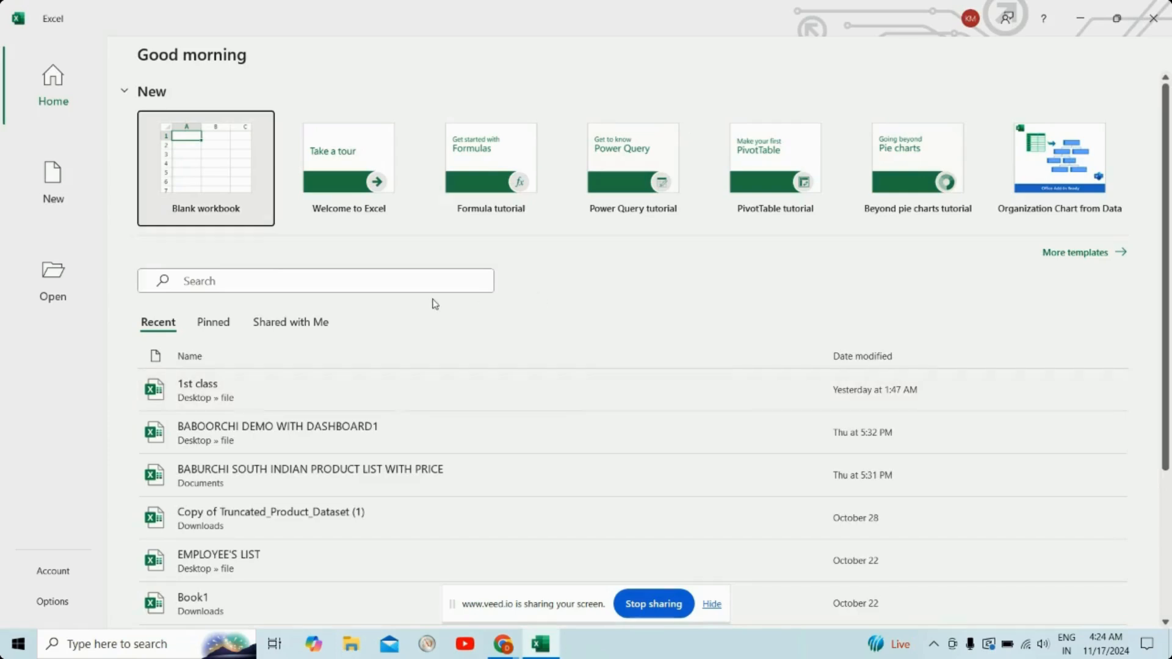
pyautogui.click(203, 190)
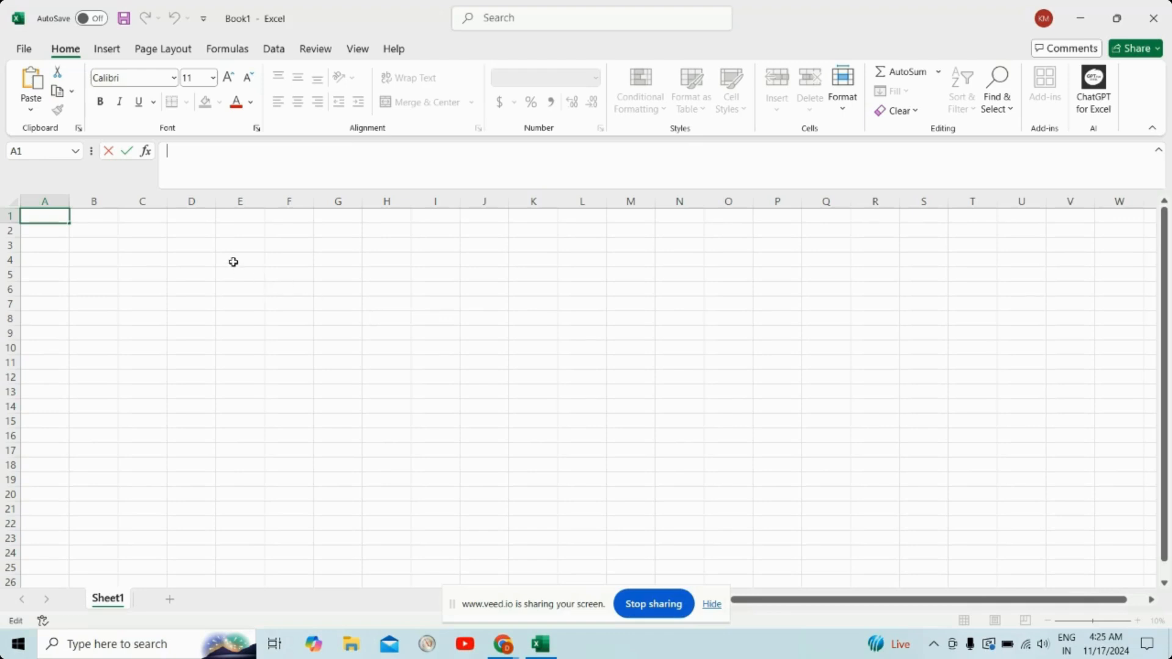
# Step: Look through the commands in each ribbon category from Insert to Help, ending on the Home commands
pyautogui.click(104, 54)
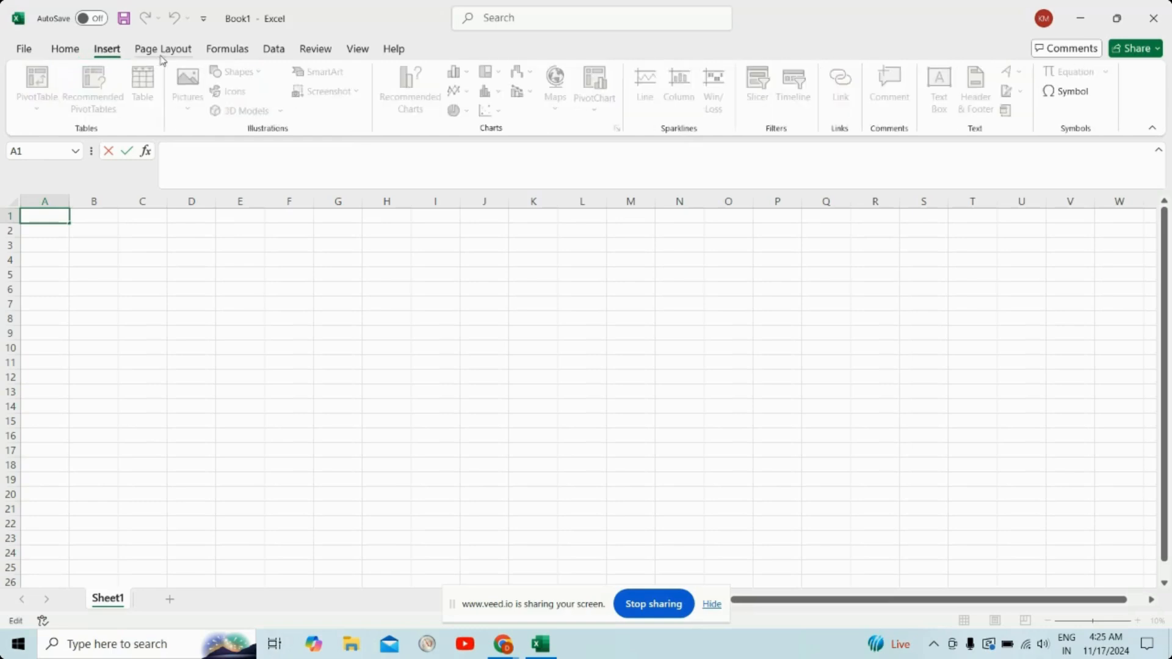
pyautogui.click(162, 54)
pyautogui.click(241, 52)
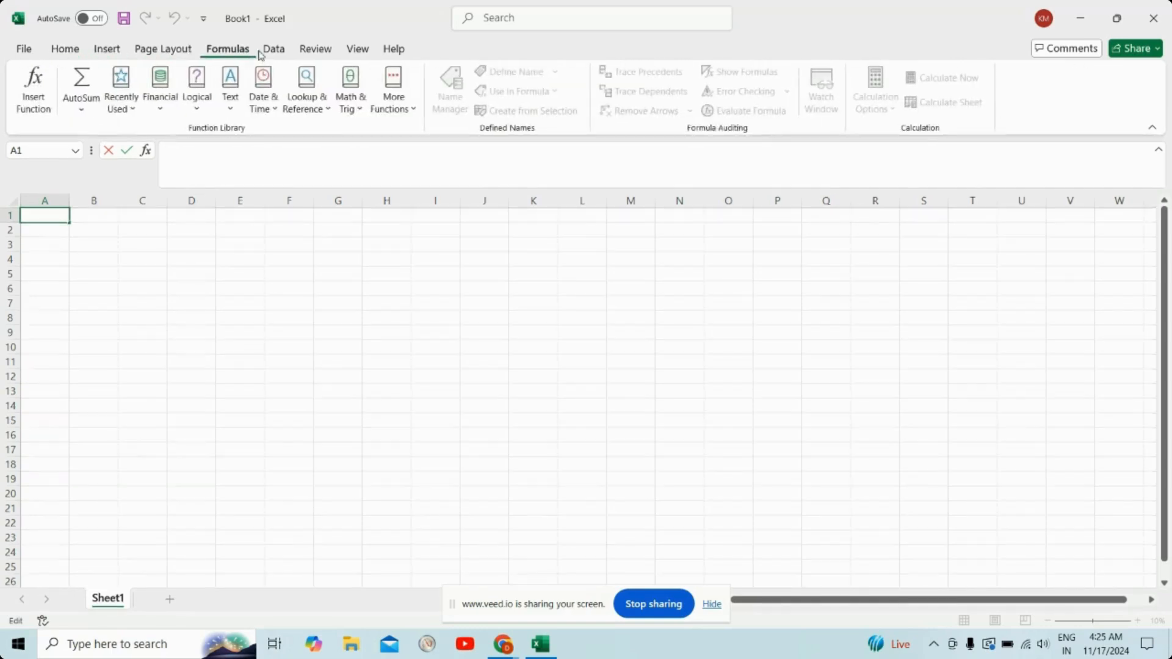
pyautogui.click(273, 52)
pyautogui.click(318, 54)
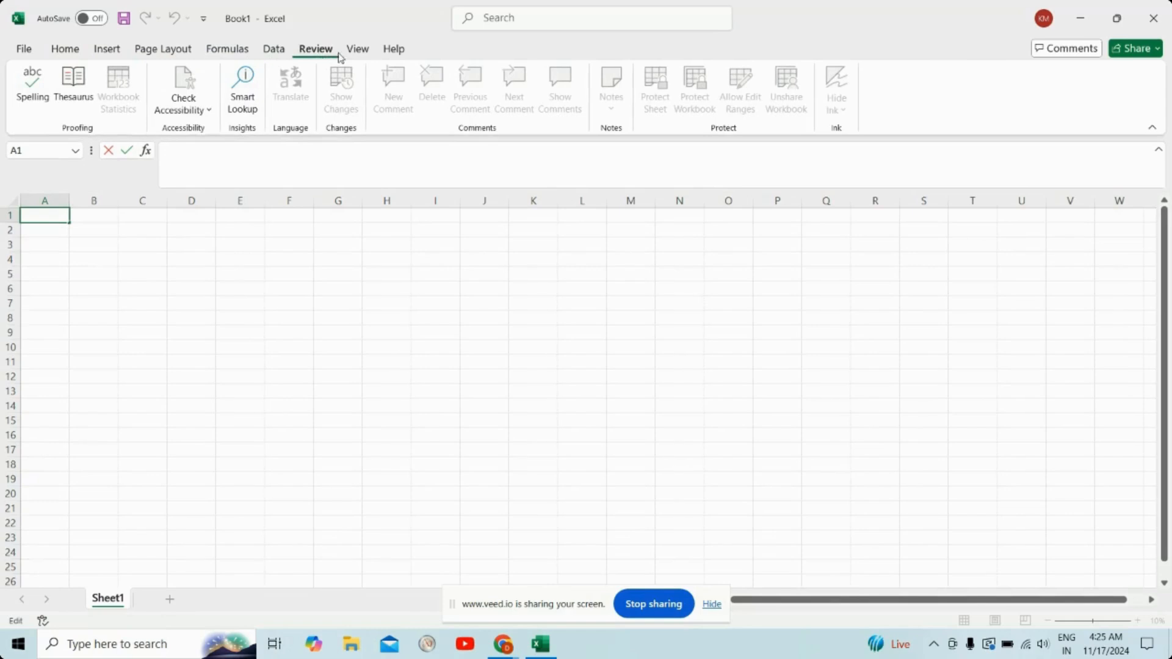
pyautogui.click(357, 54)
pyautogui.click(392, 53)
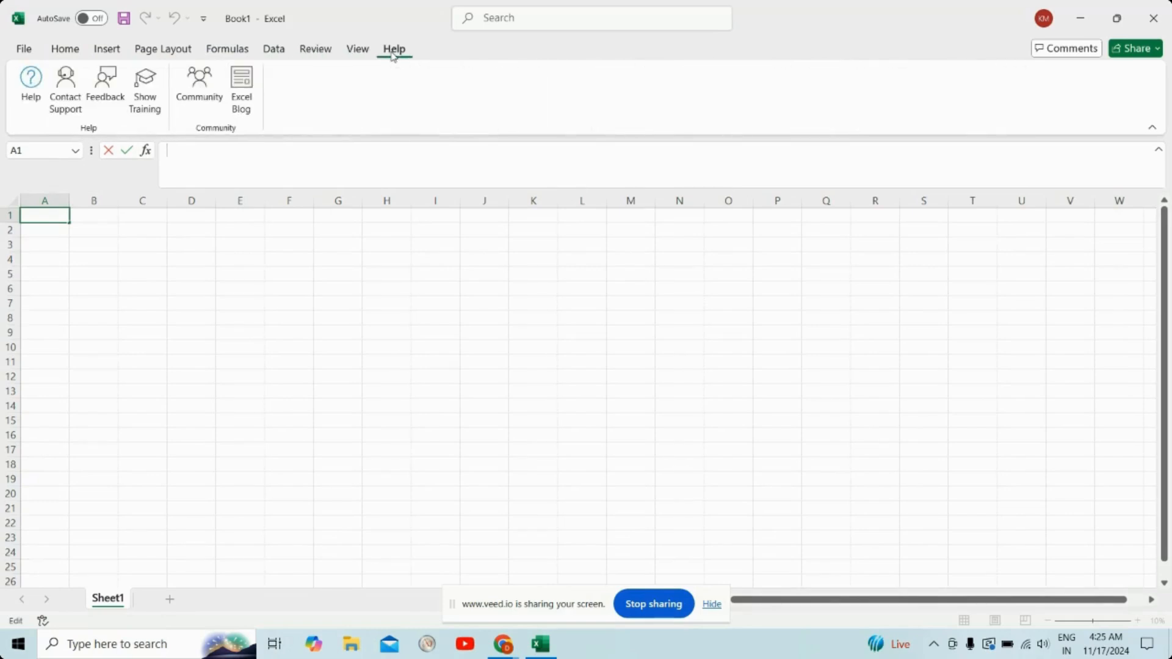
pyautogui.click(57, 53)
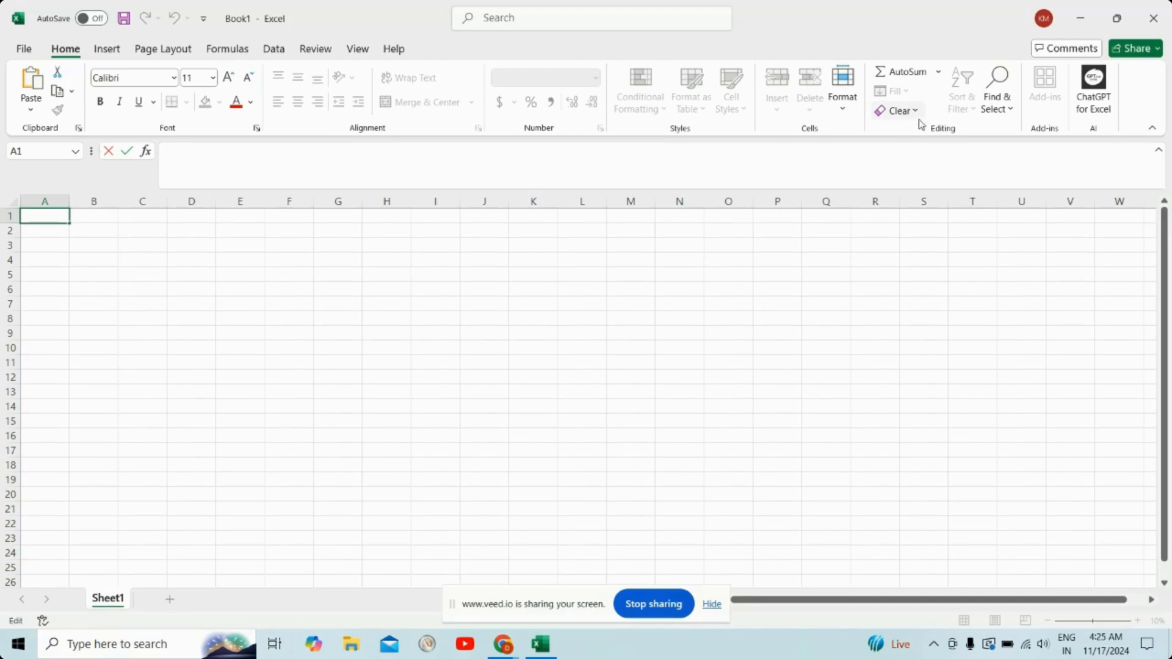
pyautogui.click(116, 52)
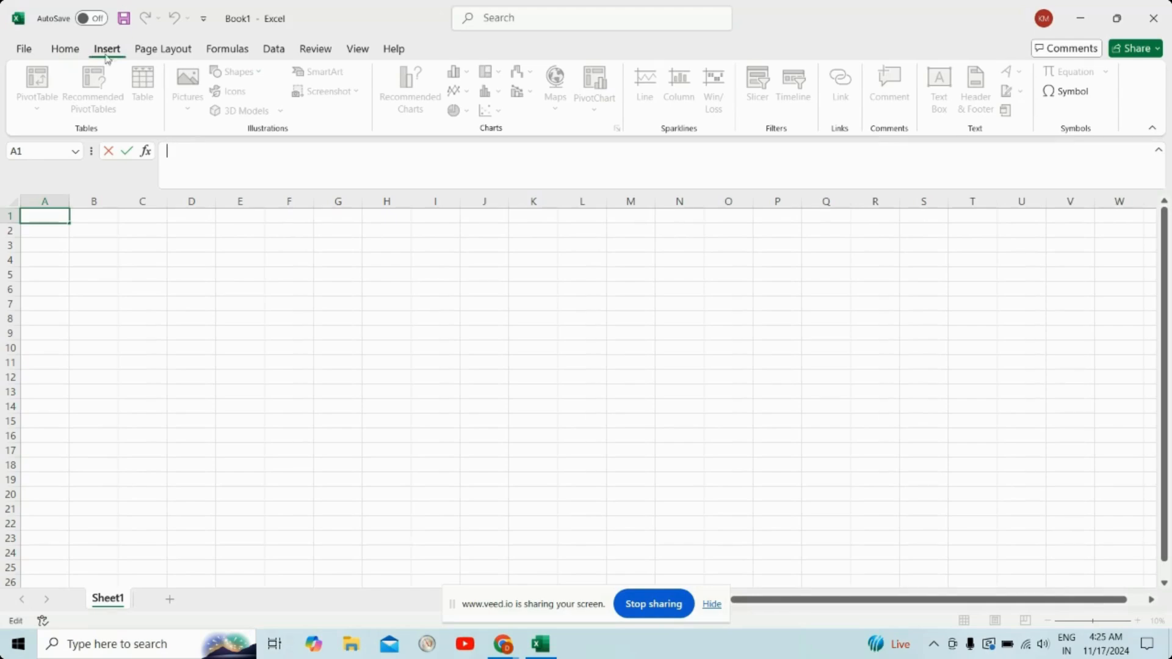
pyautogui.click(65, 51)
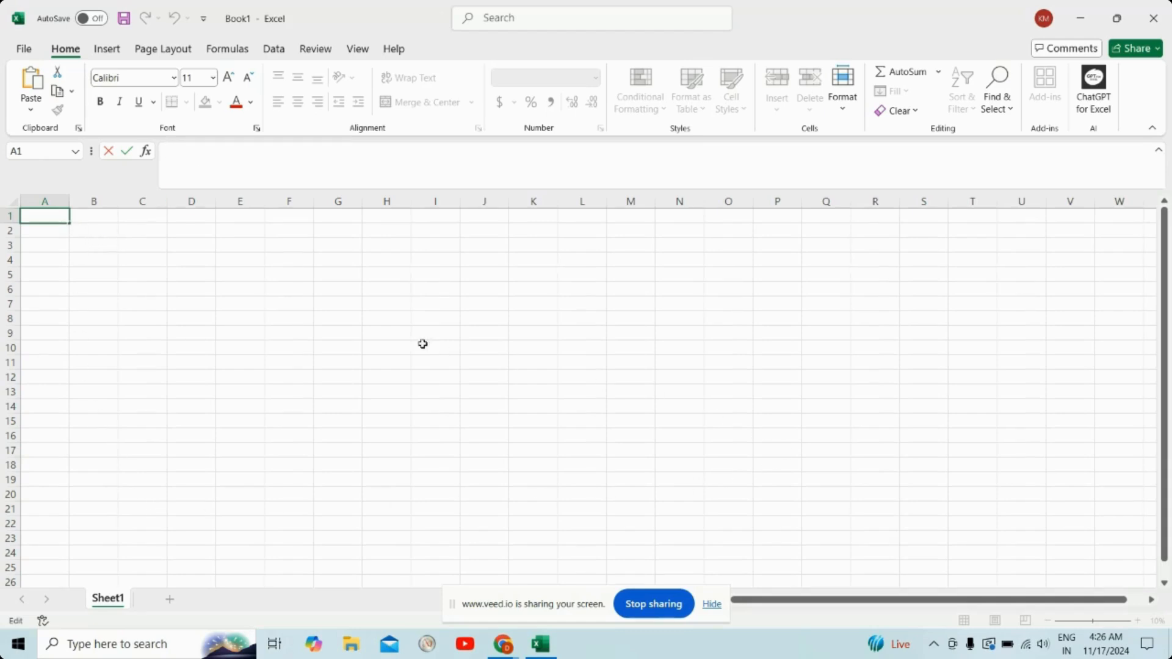
# Step: Enter the text abcdefgh in cell F2
pyautogui.click(147, 234)
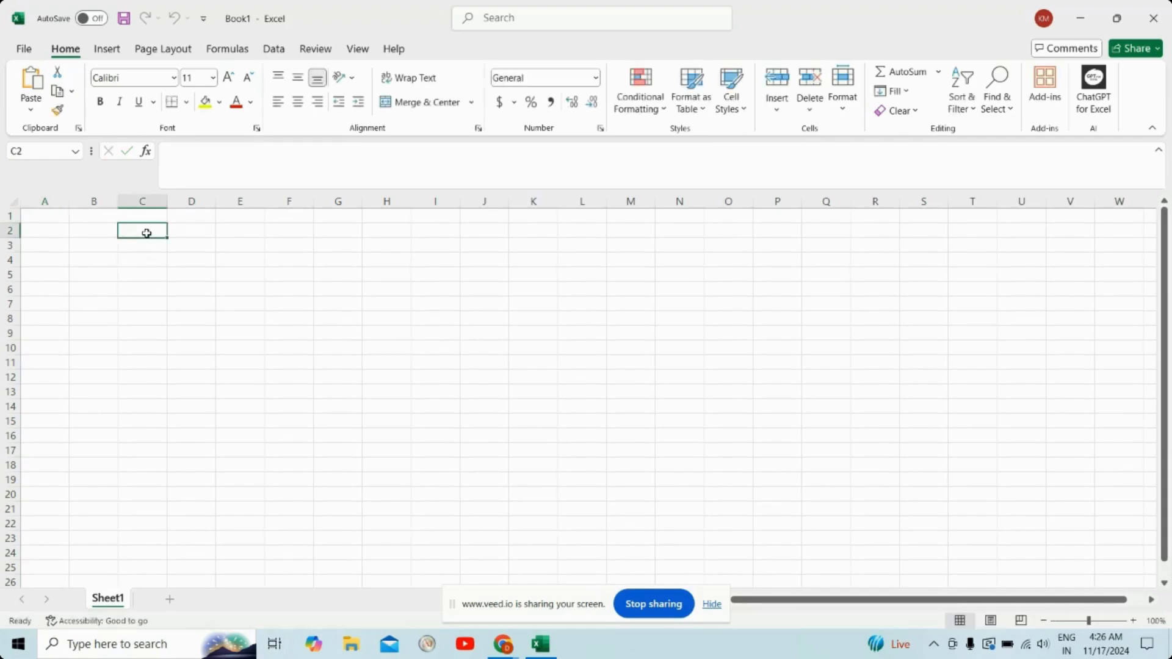
pyautogui.press('Down')
pyautogui.press('Right')
pyautogui.press('Right')
pyautogui.press('Right')
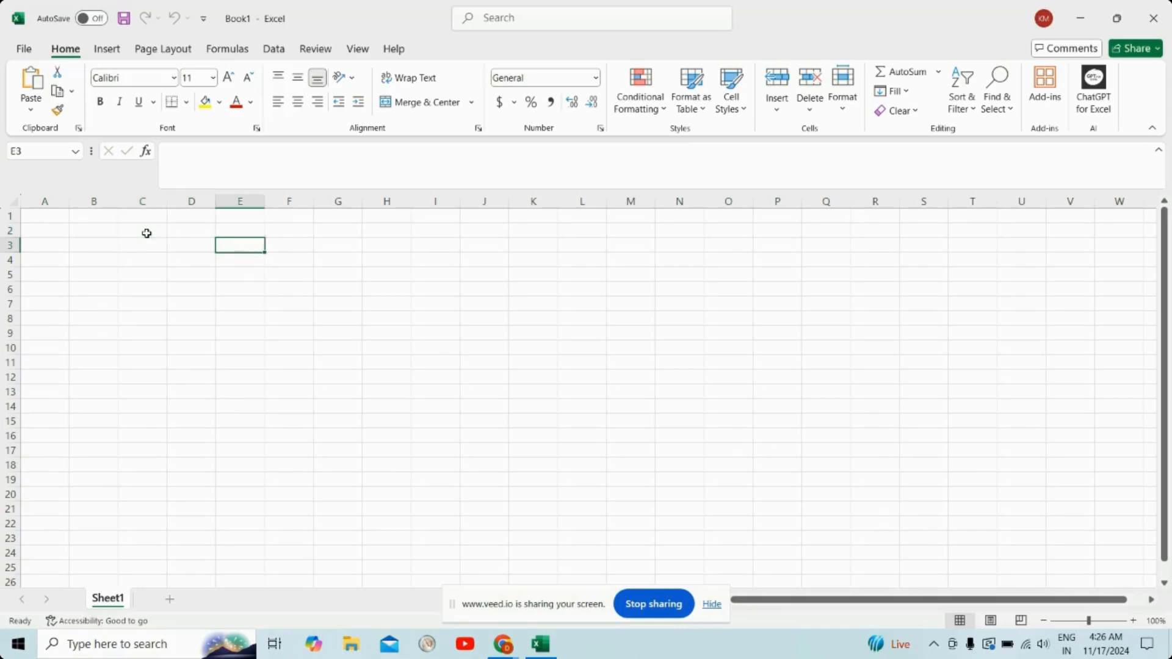
pyautogui.press('Up')
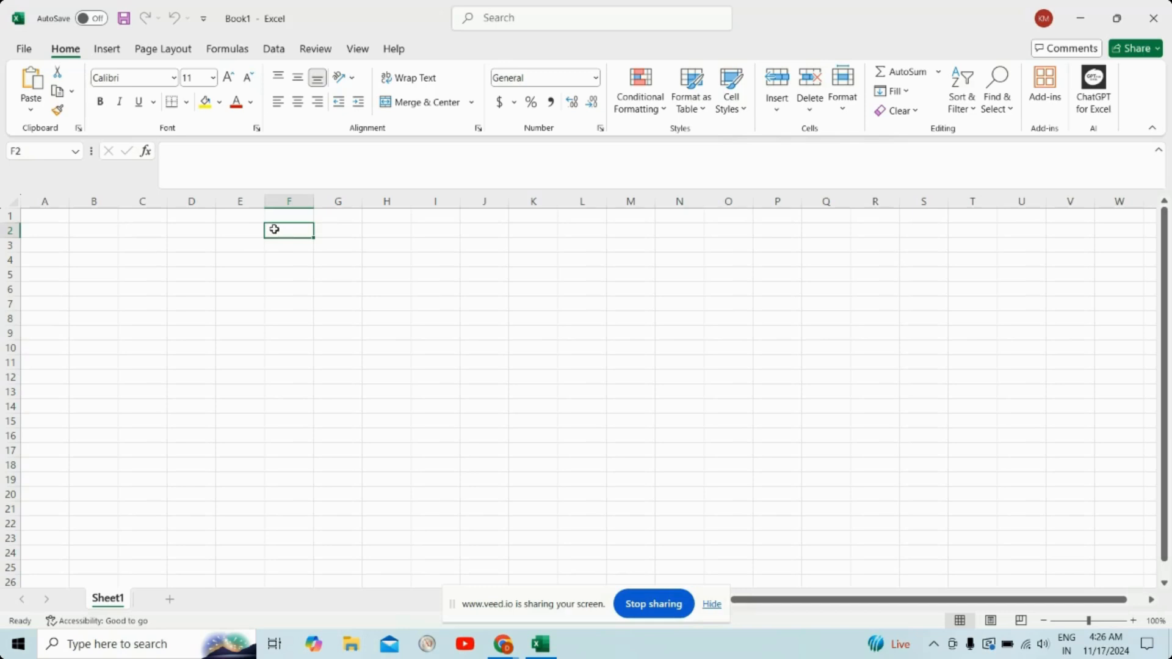
pyautogui.write('a')
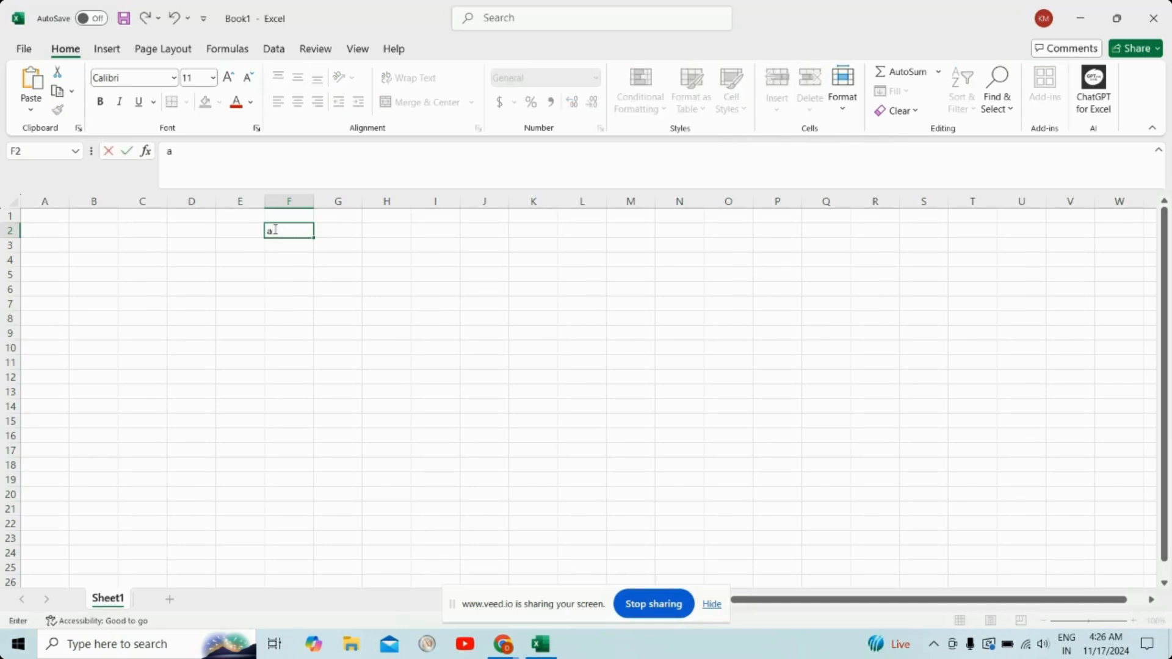
pyautogui.write('bcd')
pyautogui.click(216, 154)
pyautogui.write('efgh')
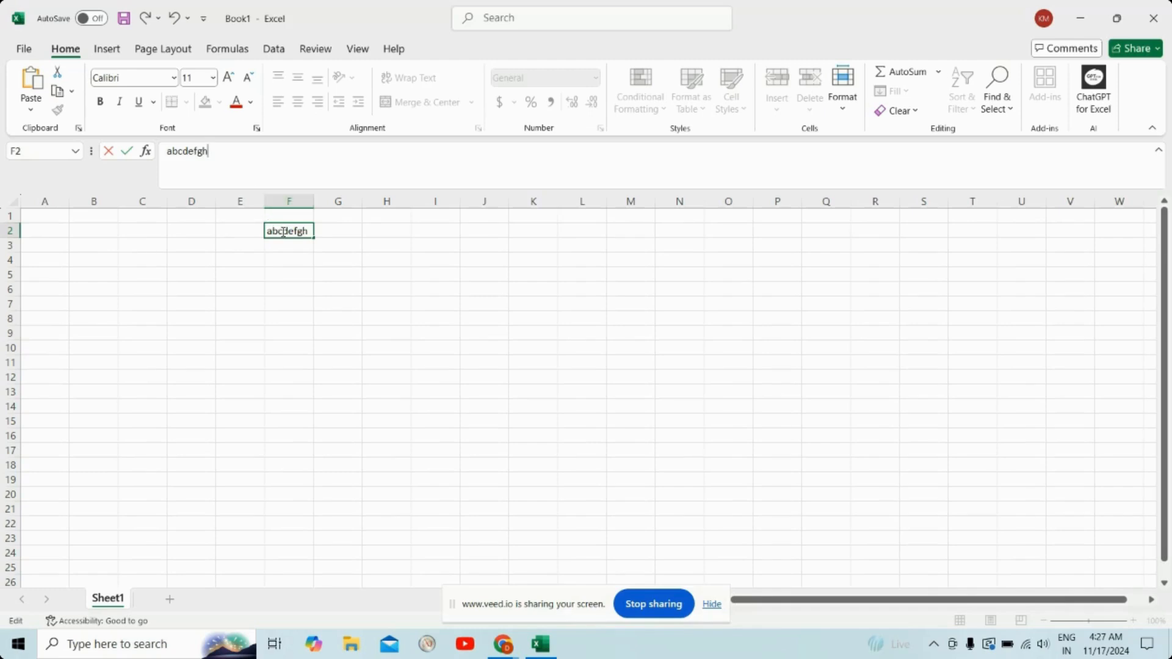
pyautogui.click(322, 231)
# Step: Replace the contents of cell F2 with xyz
pyautogui.press('Right')
pyautogui.press('Right')
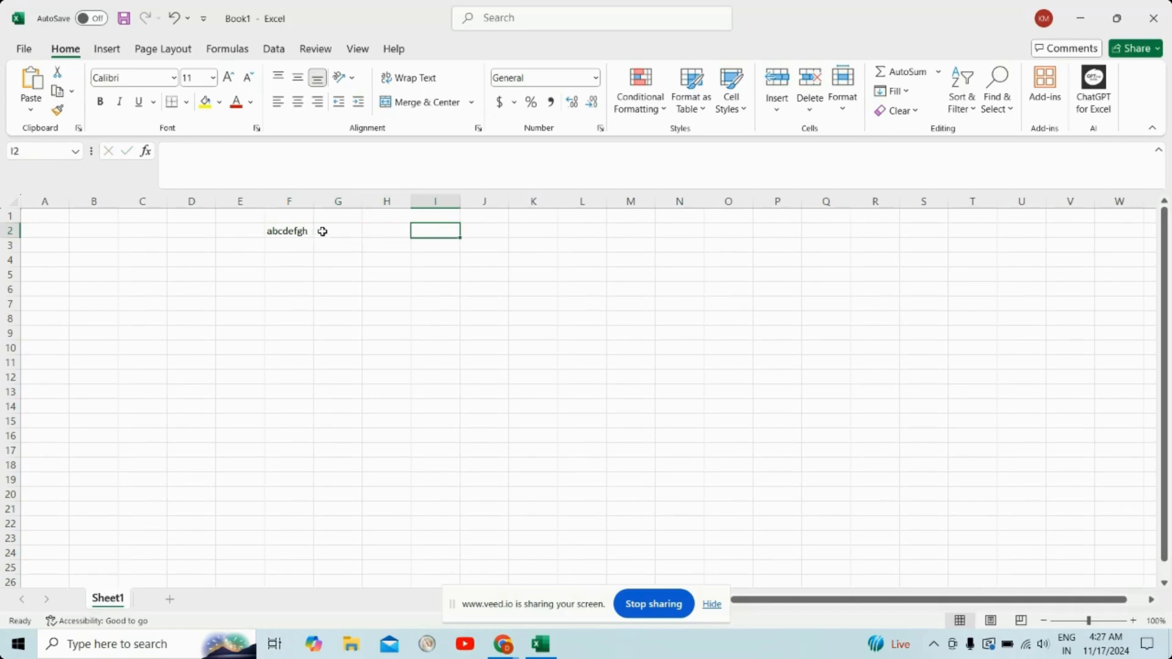
pyautogui.press('Left')
pyautogui.press('Left')
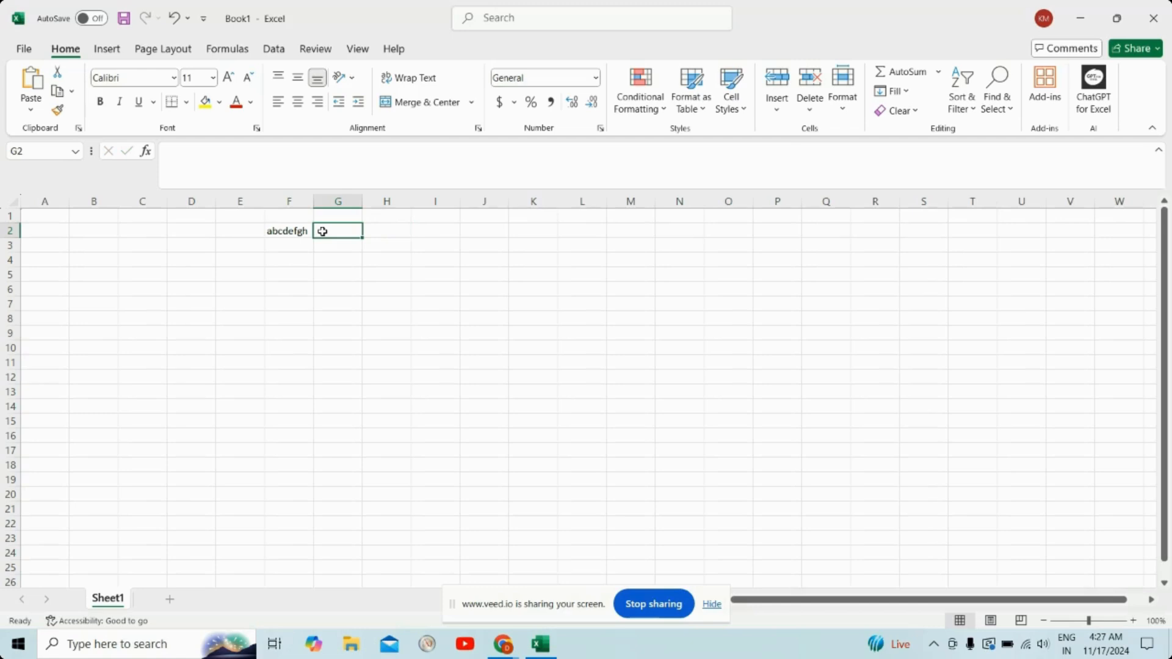
pyautogui.press('Left')
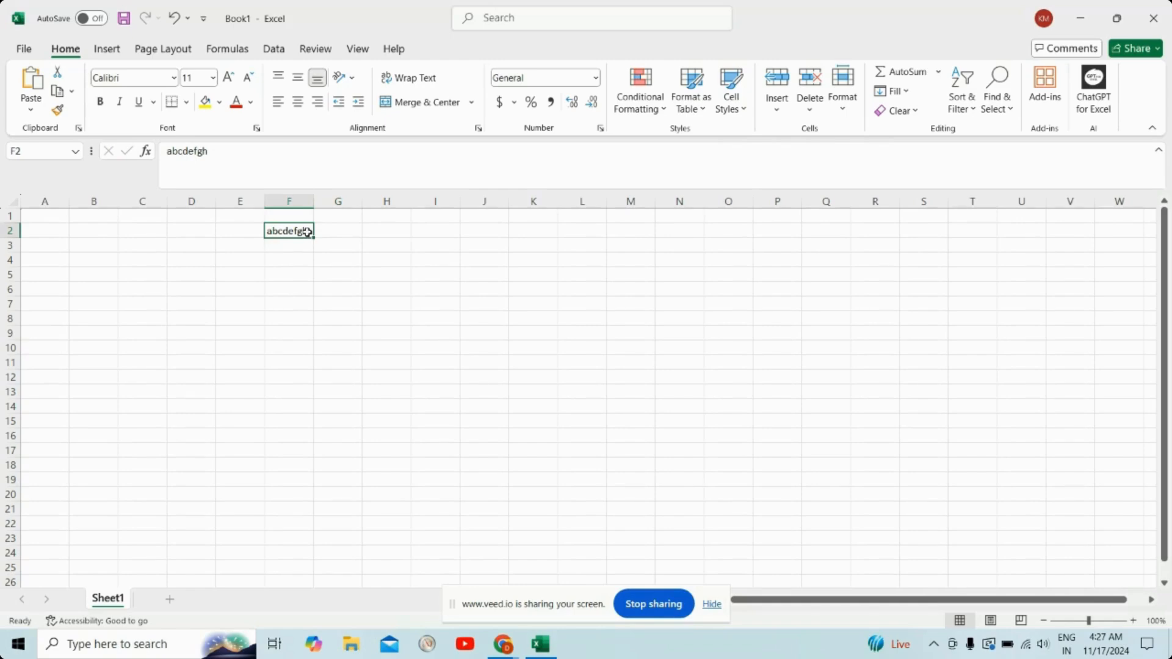
pyautogui.write('xyx')
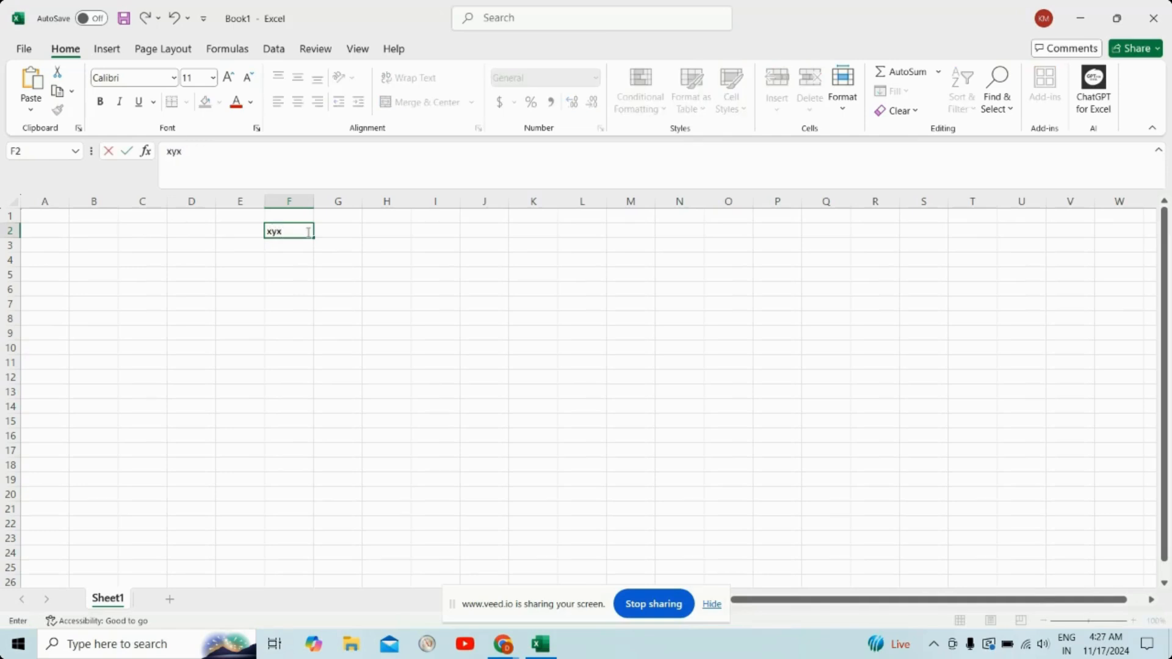
pyautogui.press('BackSpace')
pyautogui.write('z')
pyautogui.click(323, 231)
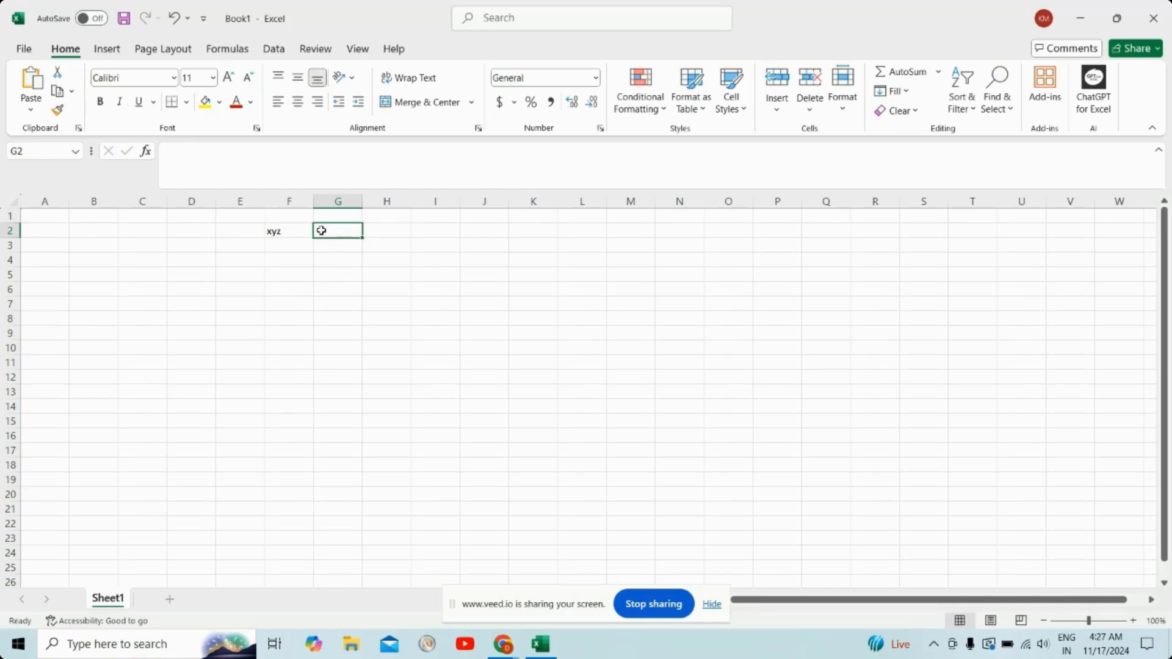
# Step: Append 123 to the text in cell F2 so it reads xyz123
pyautogui.click(288, 229)
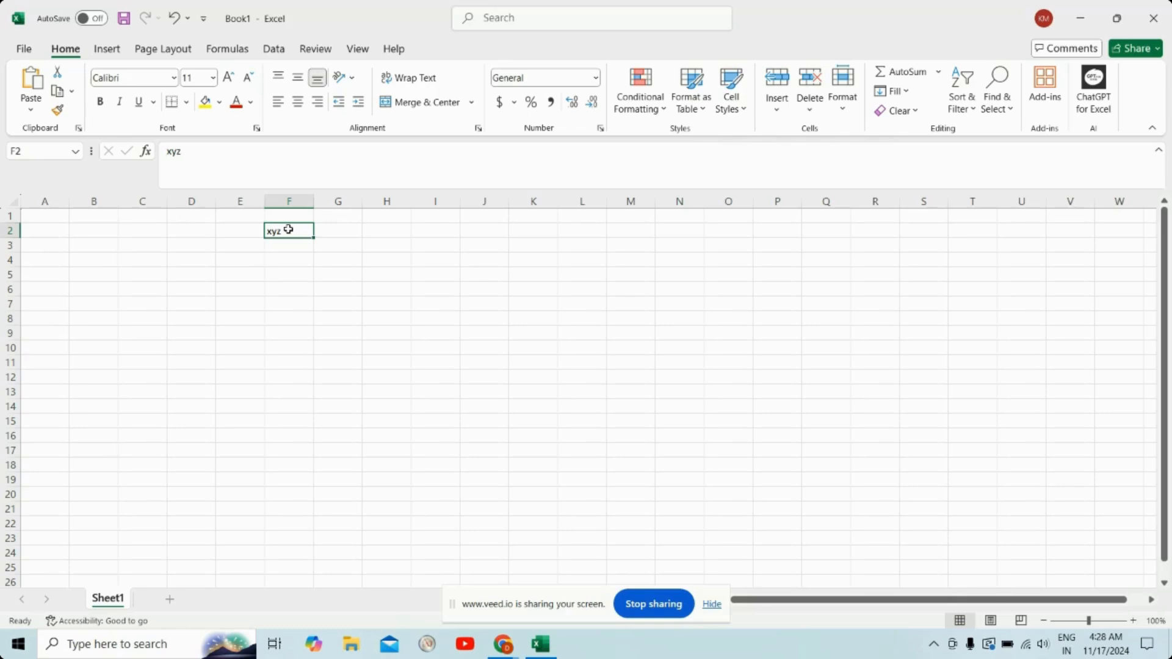
pyautogui.click(219, 149)
pyautogui.write('123')
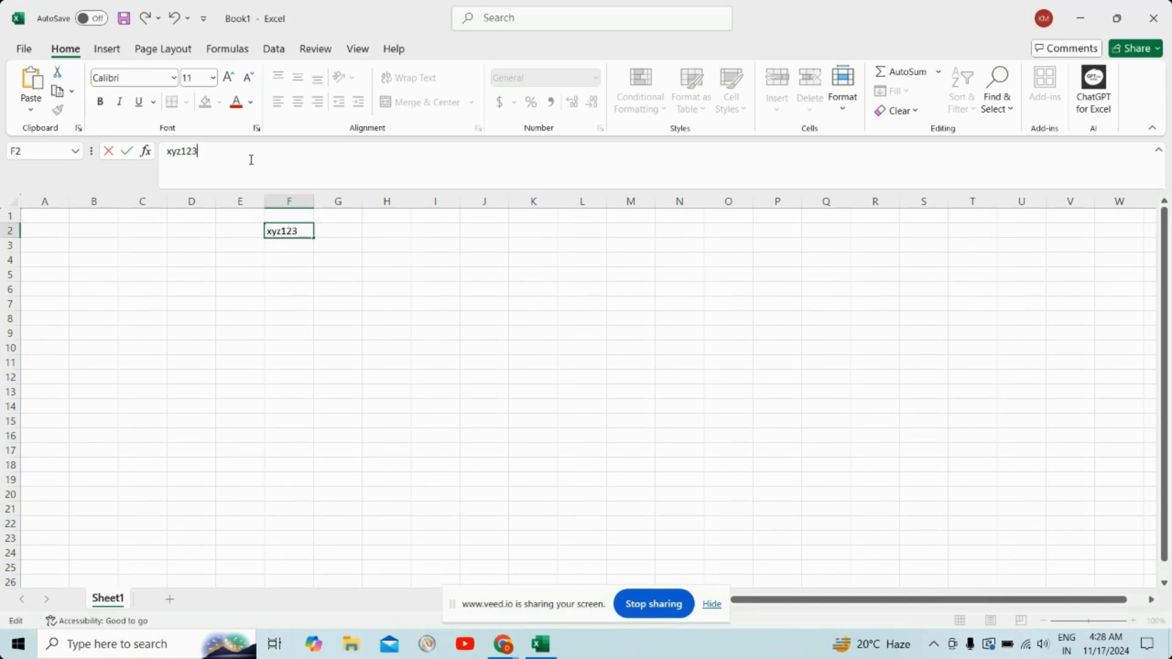
pyautogui.click(343, 236)
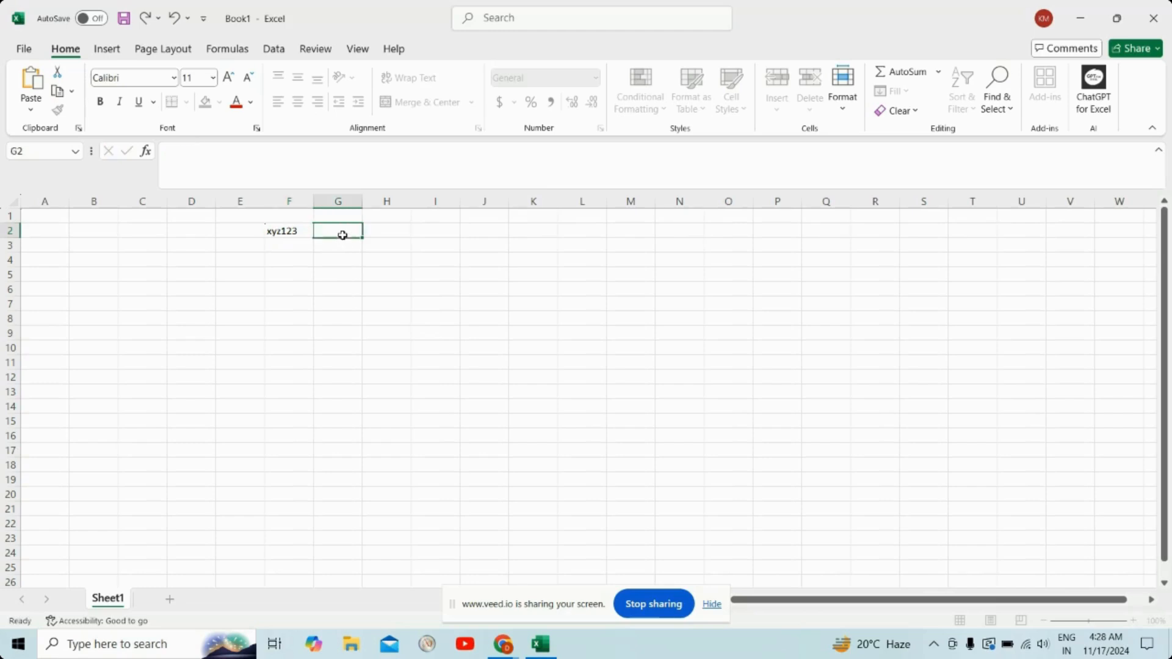
# Step: Enter the text backbenchers in cell G2
pyautogui.click(257, 160)
pyautogui.write('backben')
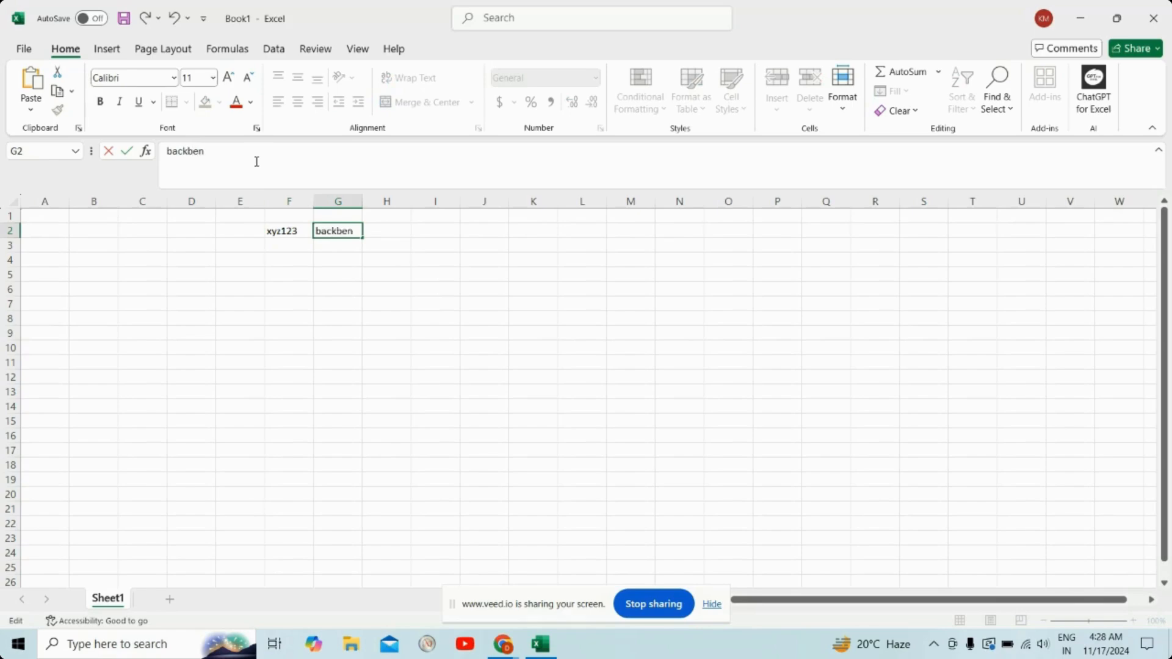
pyautogui.write('chers')
pyautogui.click(380, 234)
pyautogui.click(343, 232)
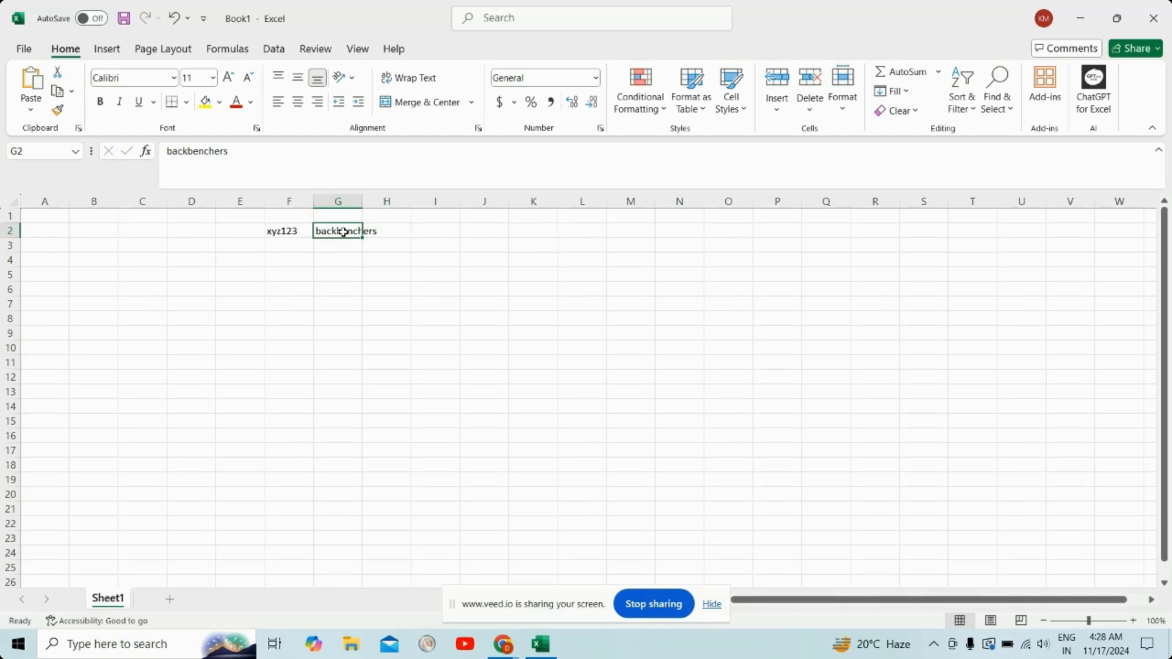
pyautogui.press('Home')
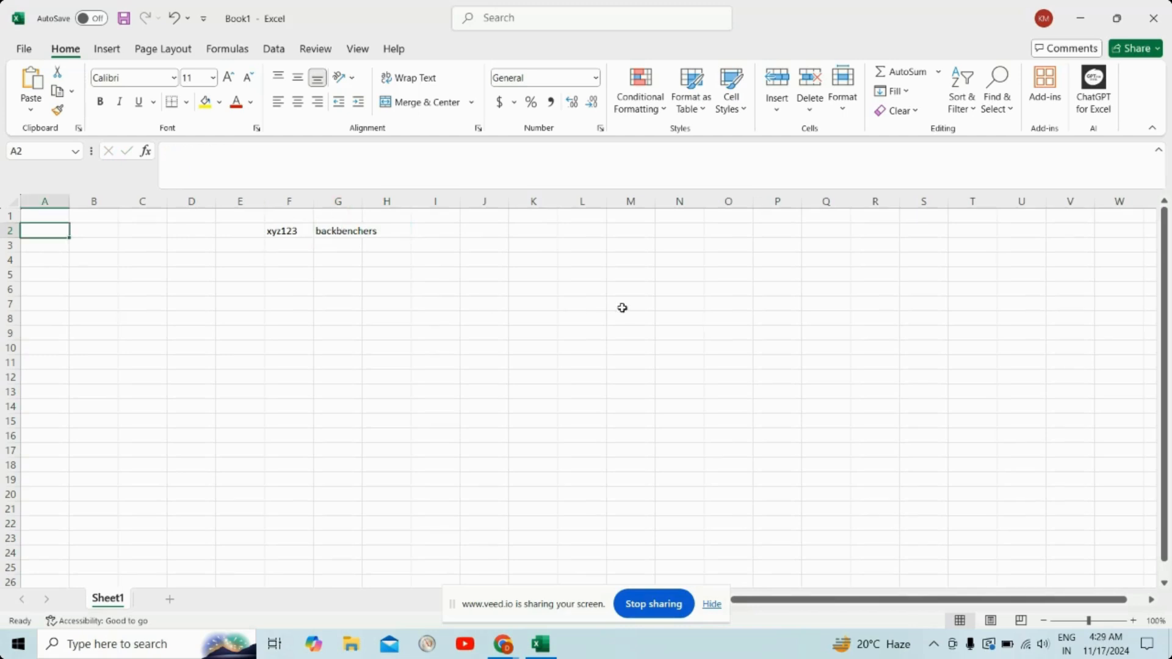
pyautogui.scroll(-14, 771, 324)
pyautogui.scroll(-11, 770, 324)
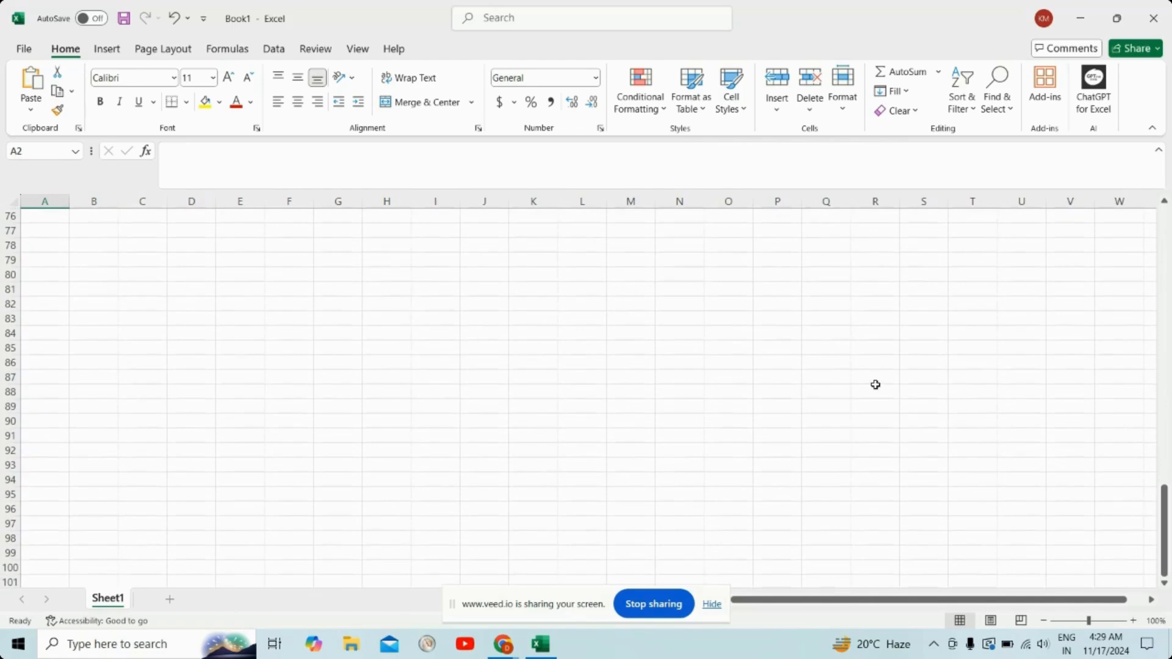
pyautogui.scroll(20, 875, 384)
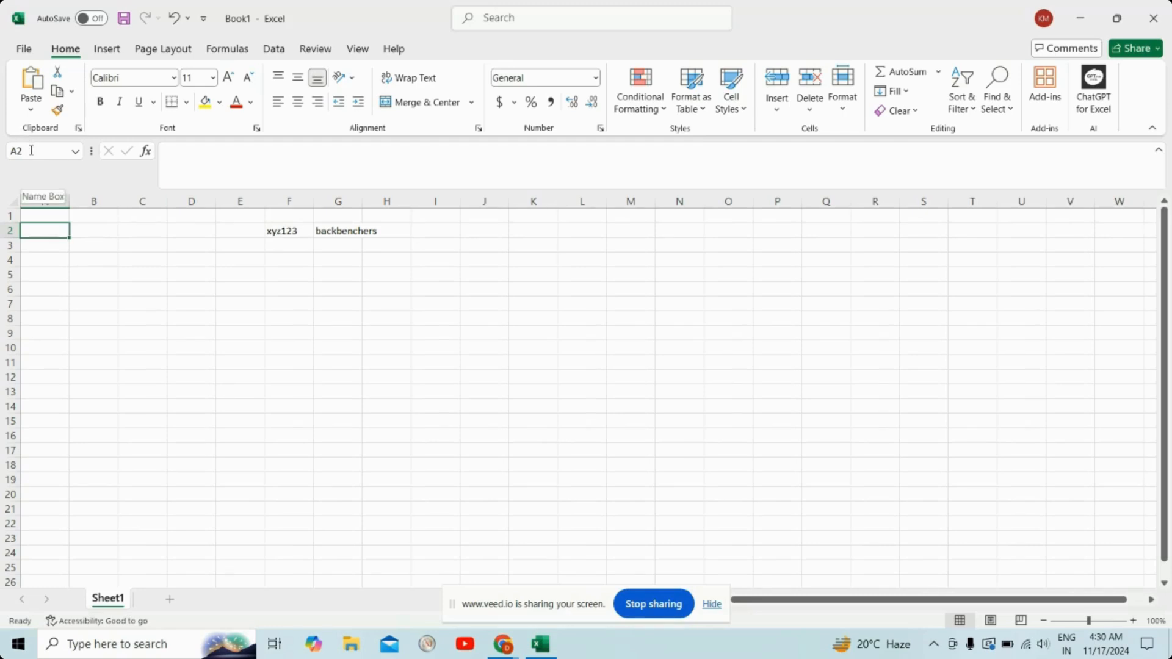
# Step: Clear the contents of cells F2 and G2
pyautogui.click(275, 232)
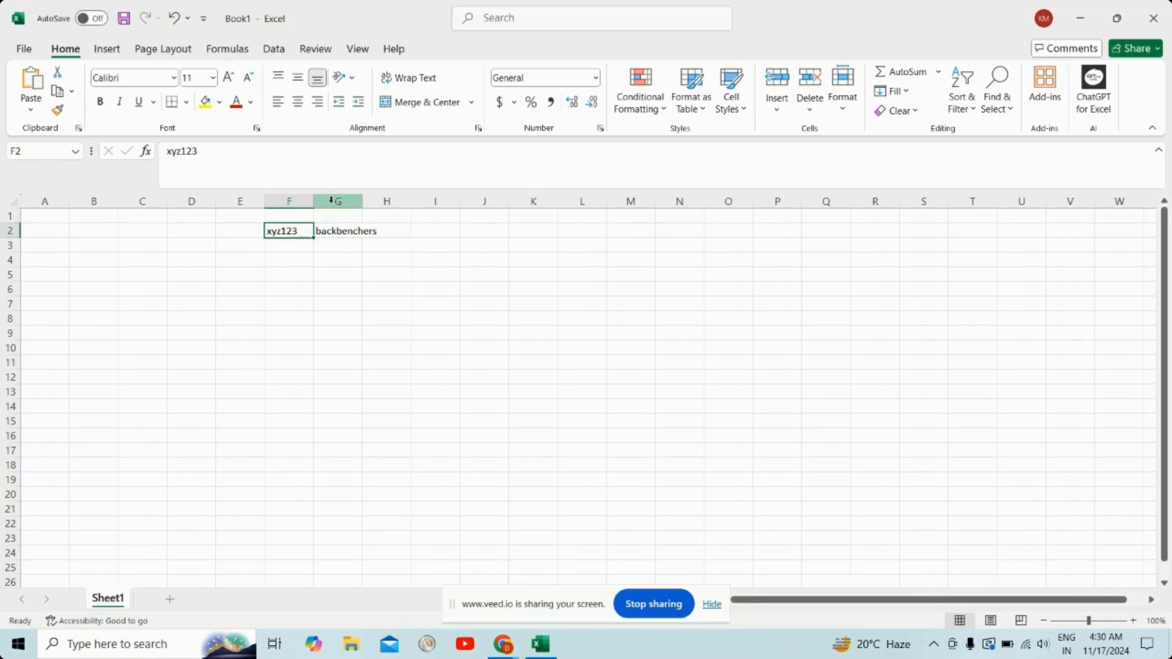
pyautogui.click(331, 230)
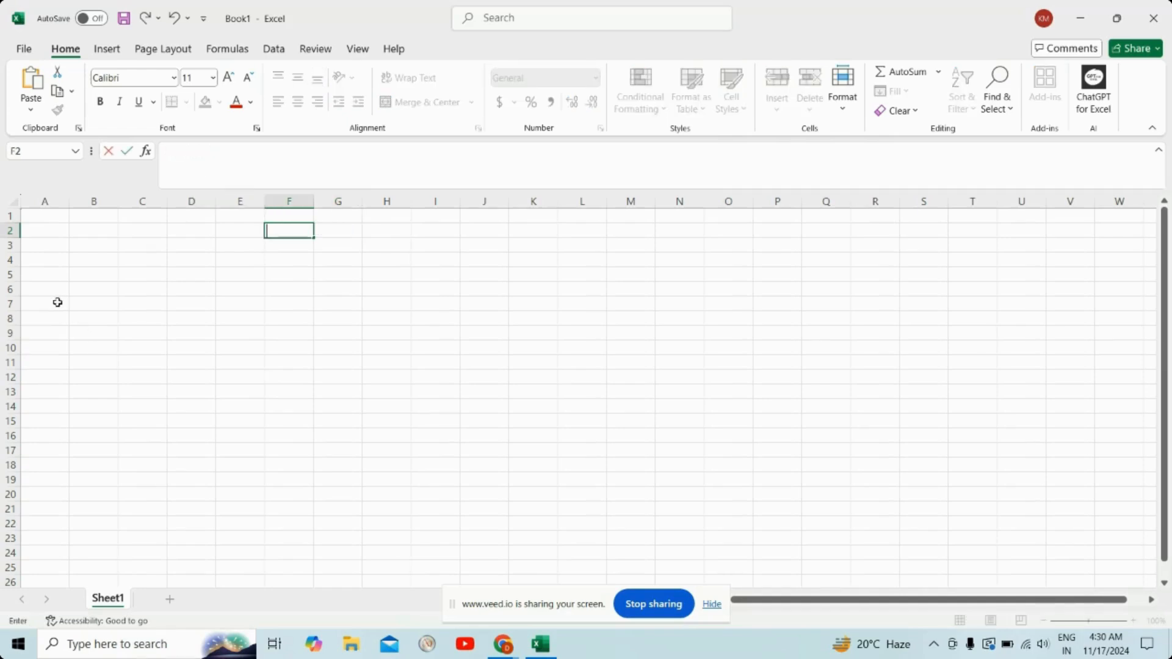
# Step: Select all cells of the worksheet at once, and deselect them again by selecting a single cell
pyautogui.click(15, 203)
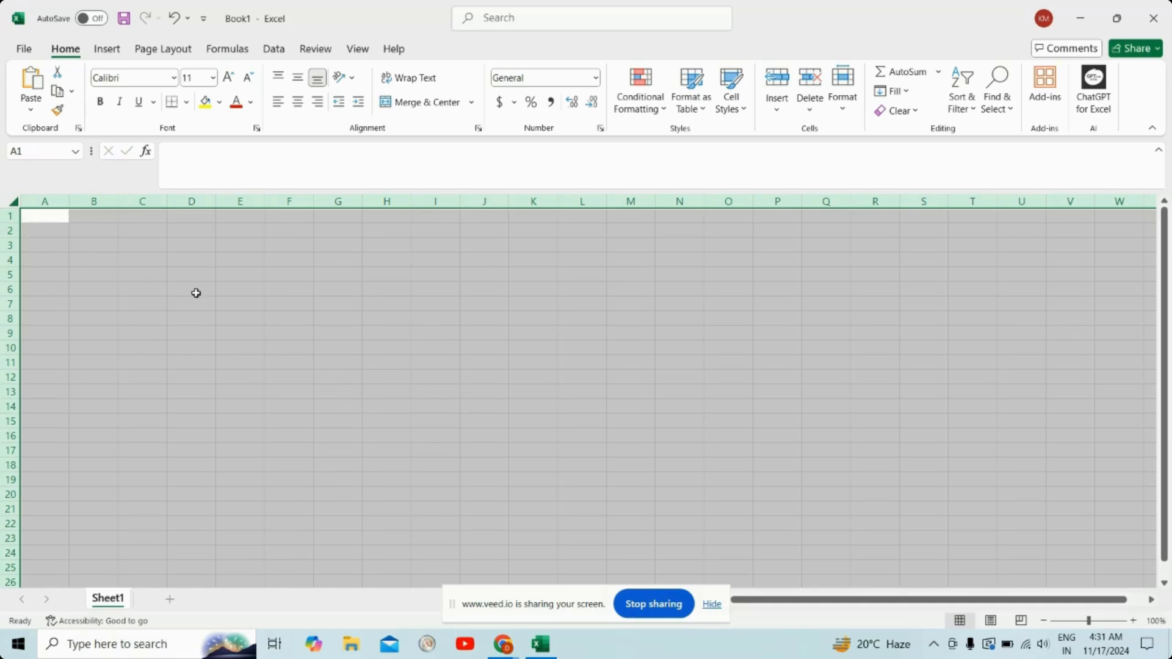
pyautogui.click(311, 307)
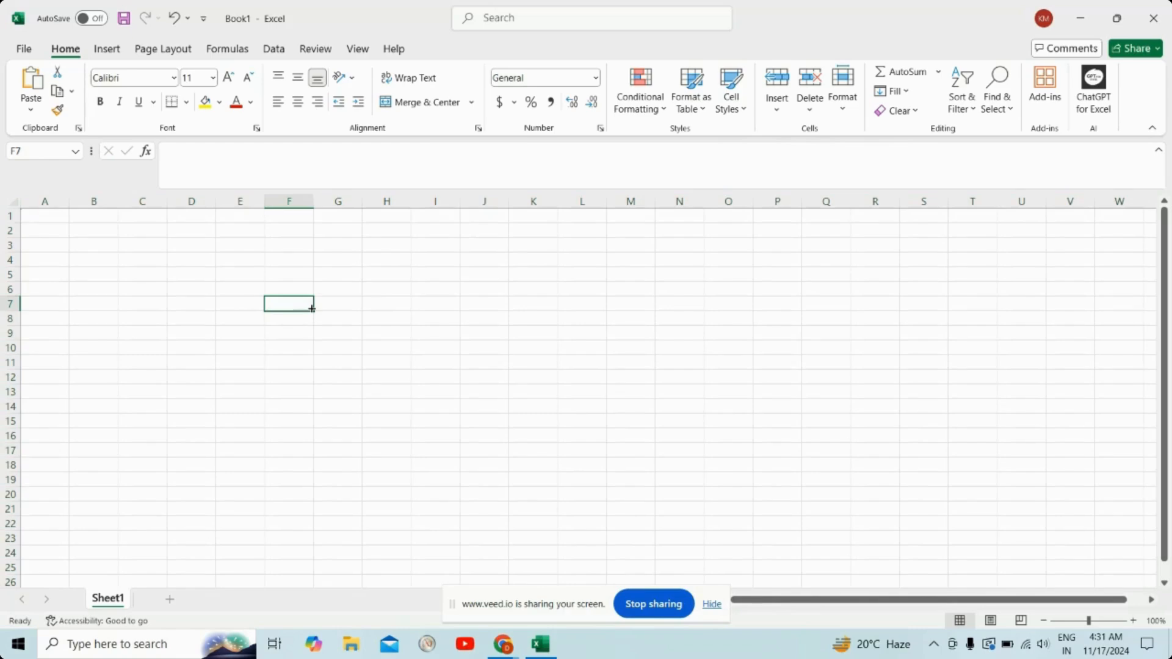
pyautogui.click(15, 202)
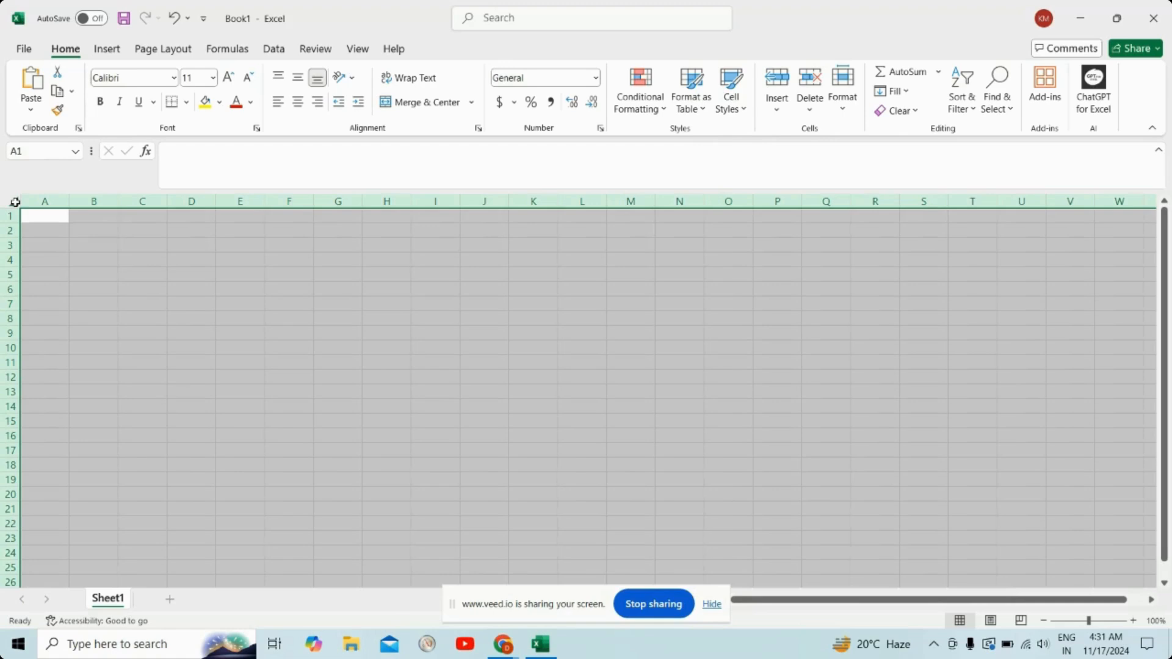
pyautogui.click(218, 318)
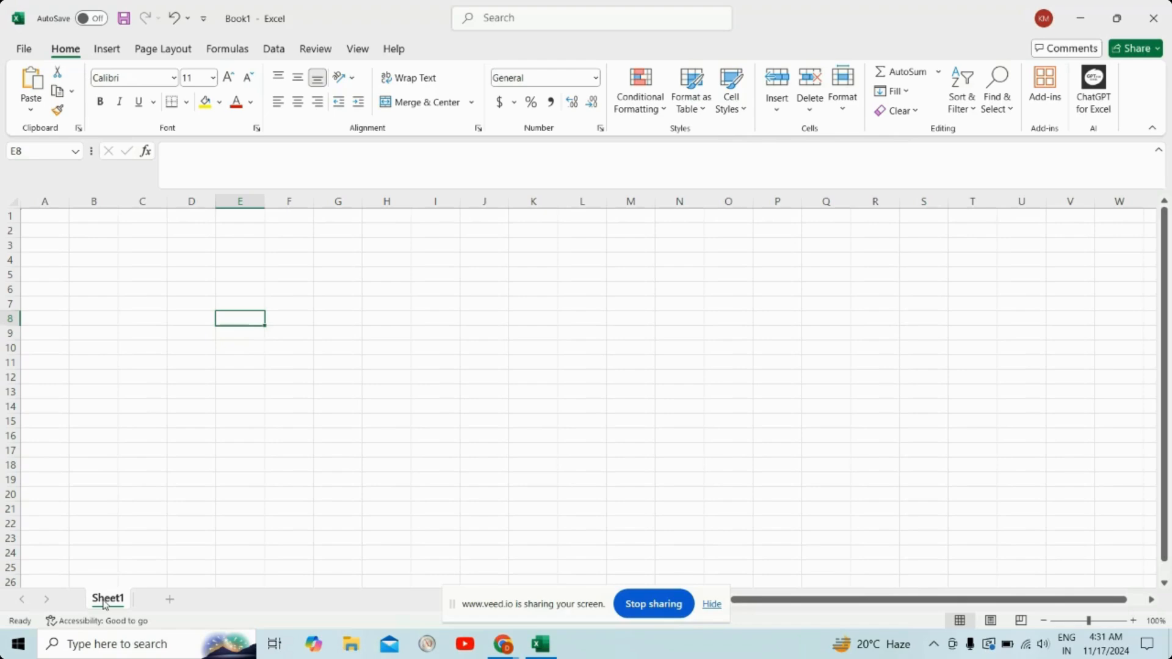
# Step: Add a second worksheet to the workbook
pyautogui.click(170, 601)
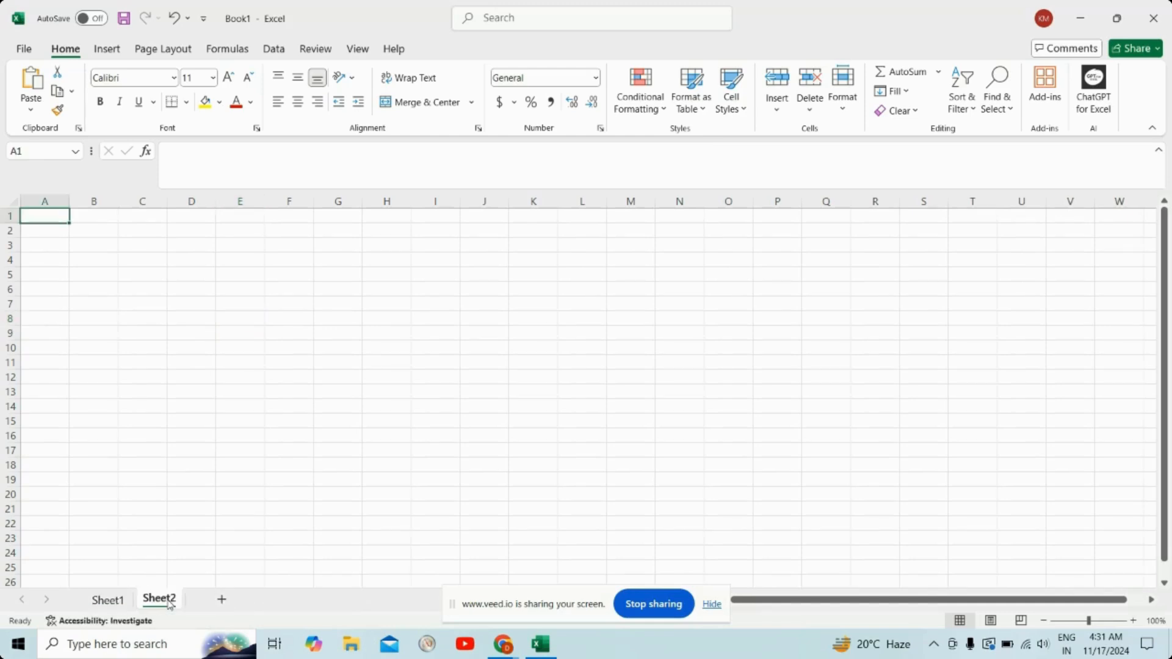
# Step: Add a third worksheet to the workbook, and enter the text a in cell E8 of Sheet1
pyautogui.click(222, 602)
pyautogui.click(108, 602)
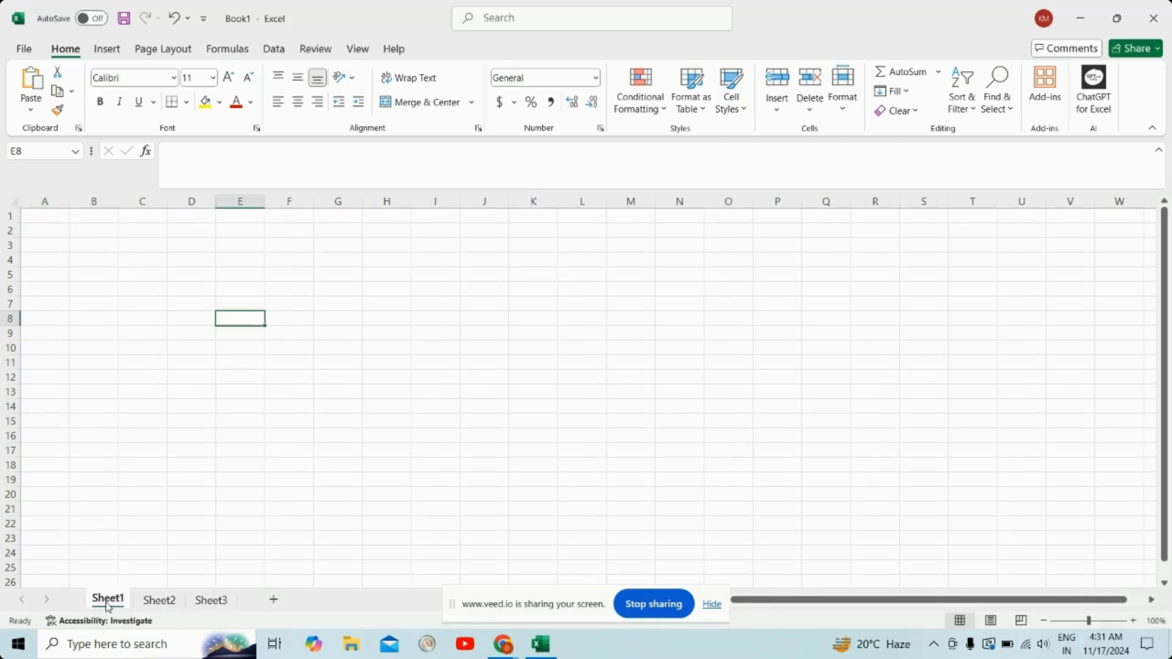
pyautogui.write('a')
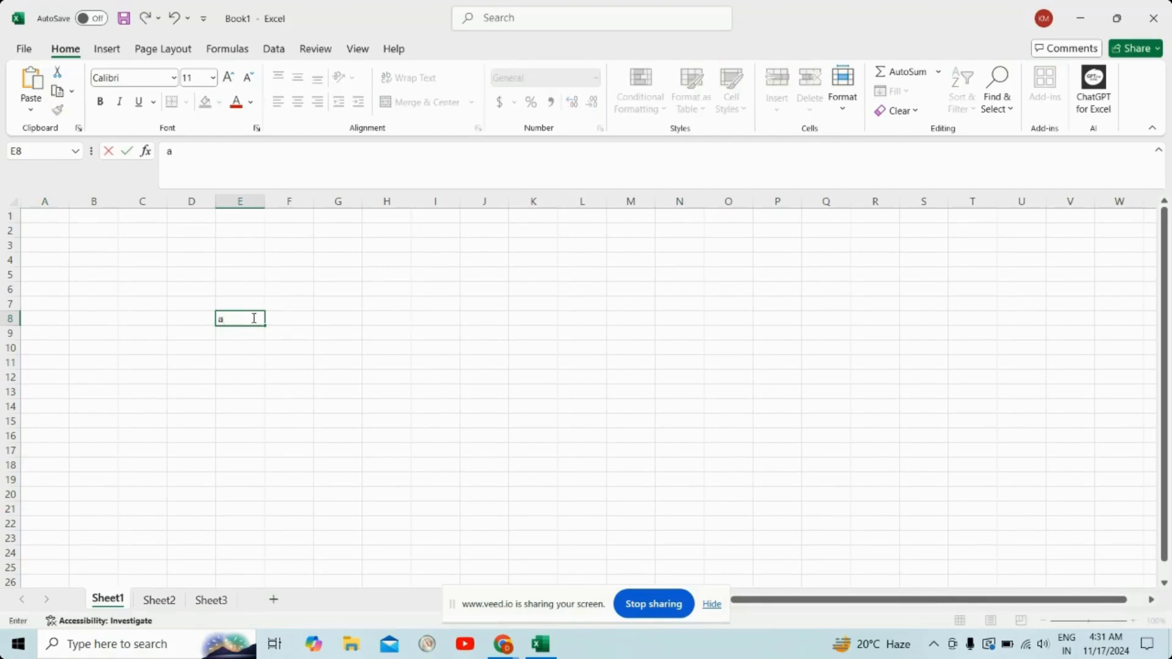
# Step: Enter the text b in cell A1 of Sheet2 and the text c in cell A1 of Sheet3
pyautogui.click(163, 601)
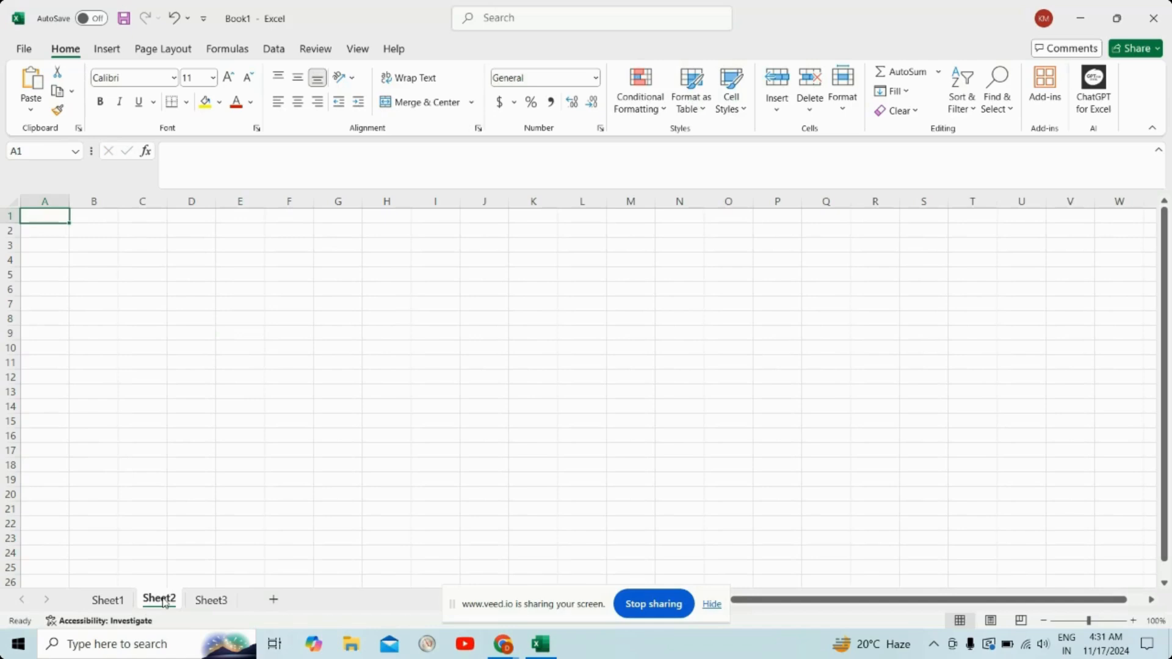
pyautogui.write('b')
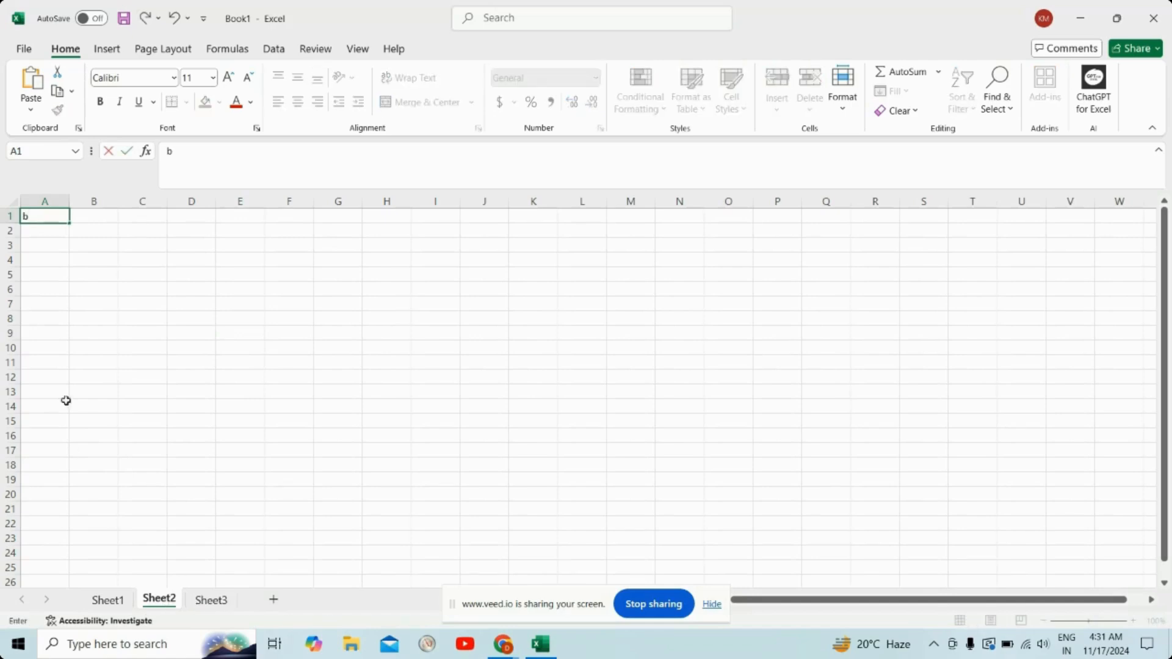
pyautogui.click(217, 602)
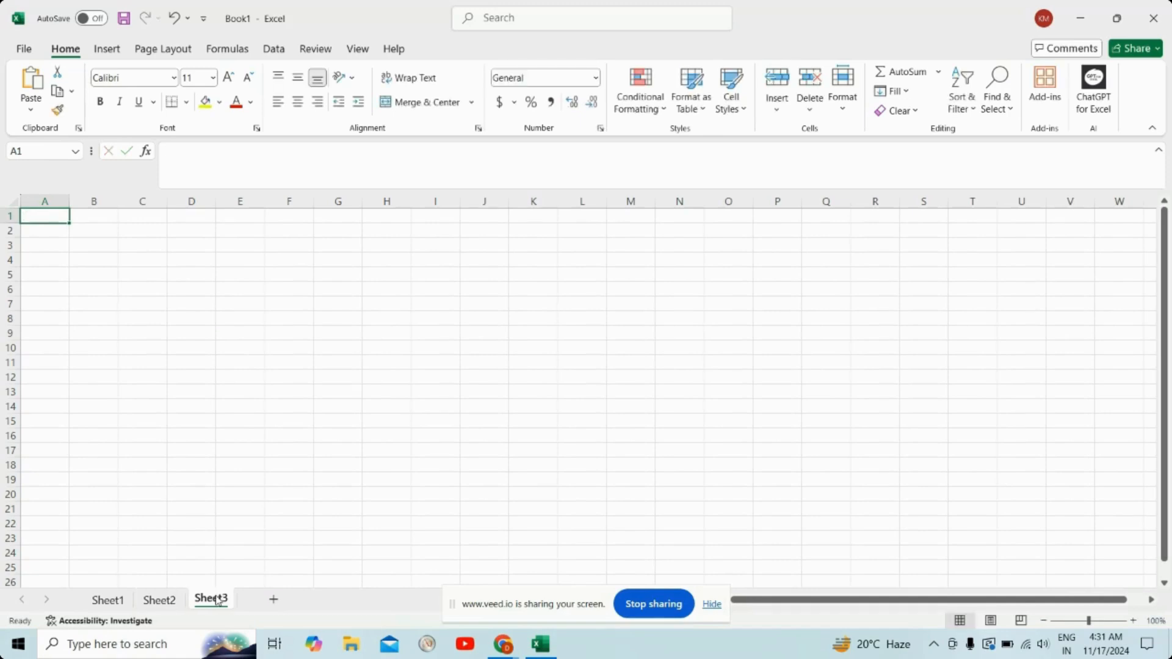
pyautogui.write('c')
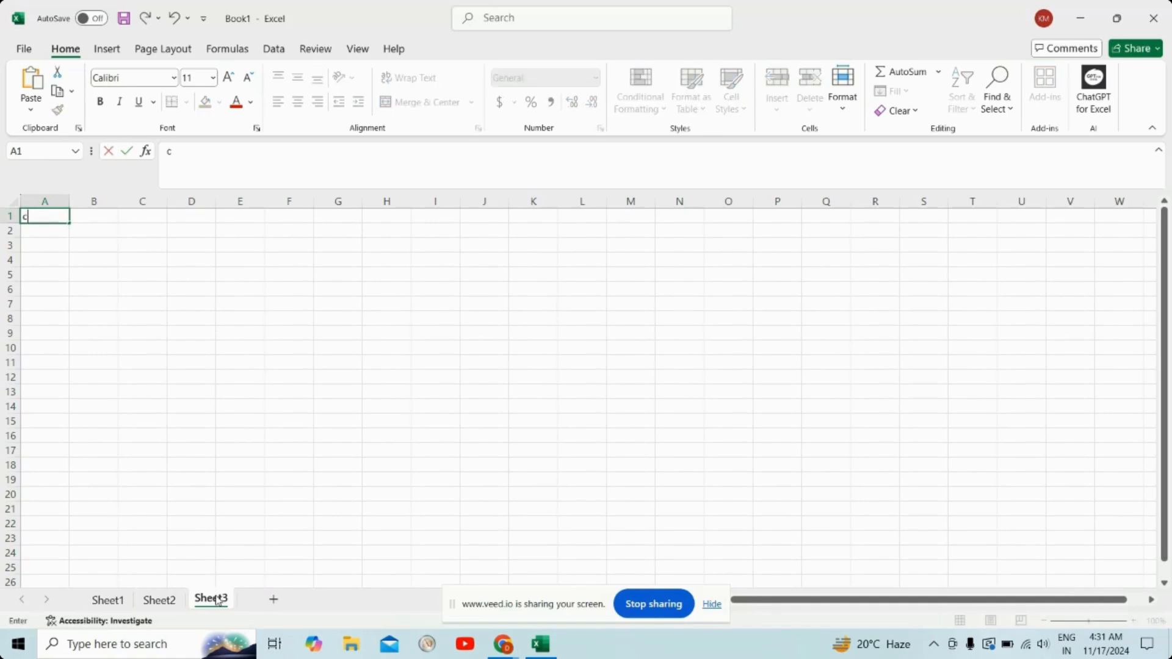
# Step: Review the contents of Sheet1, Sheet2 and Sheet3 one after another
pyautogui.click(109, 601)
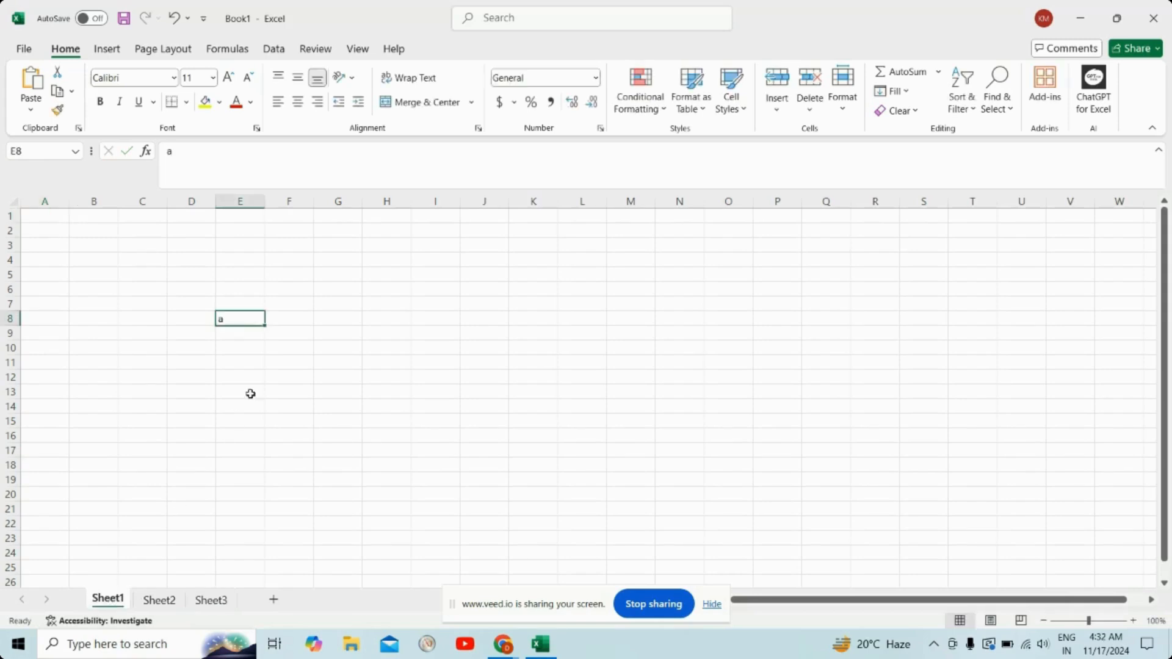
pyautogui.click(159, 602)
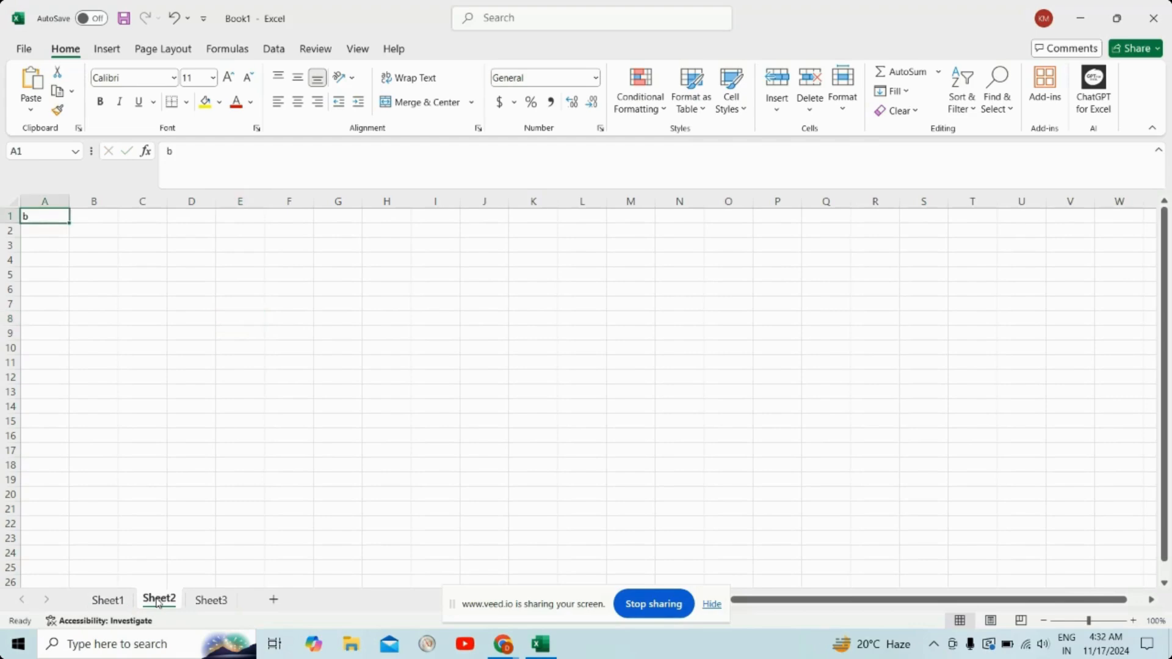
pyautogui.click(209, 600)
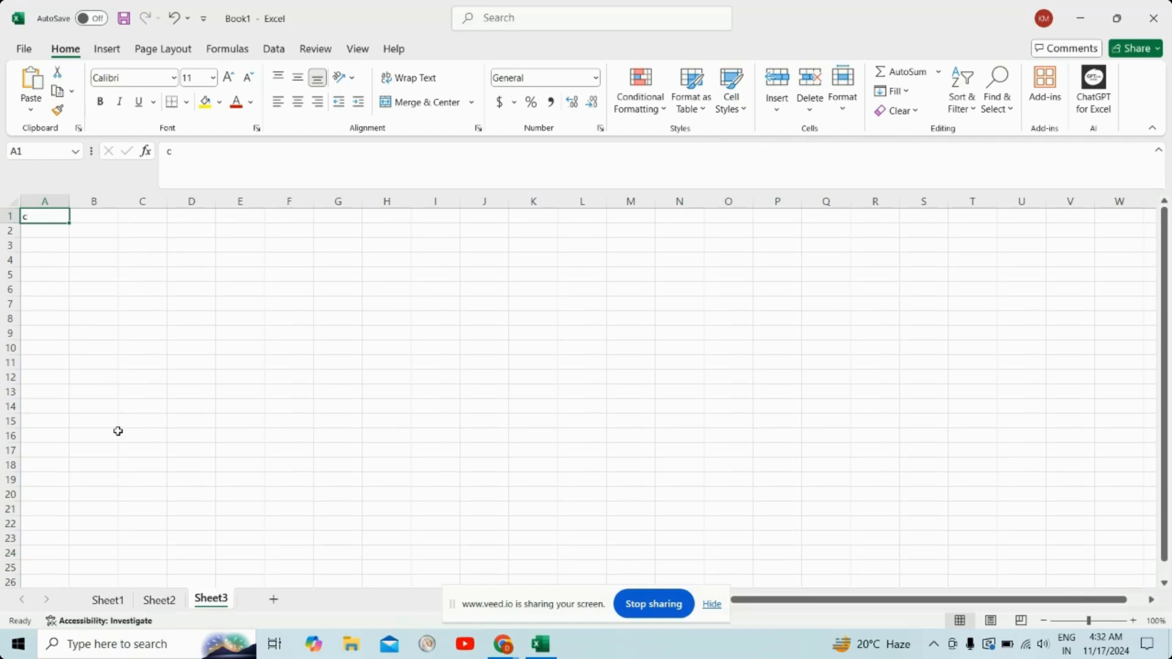
# Step: Permanently delete Sheet3 and Sheet2 from the workbook, leaving only Sheet1
pyautogui.rightClick(219, 604)
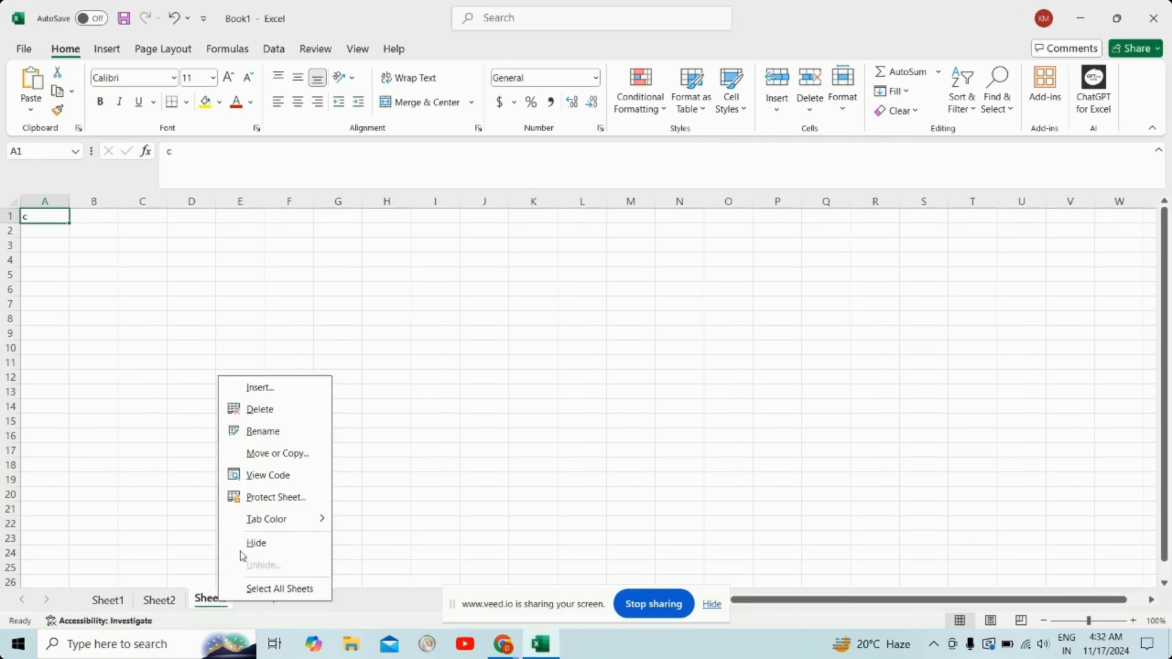
pyautogui.click(267, 420)
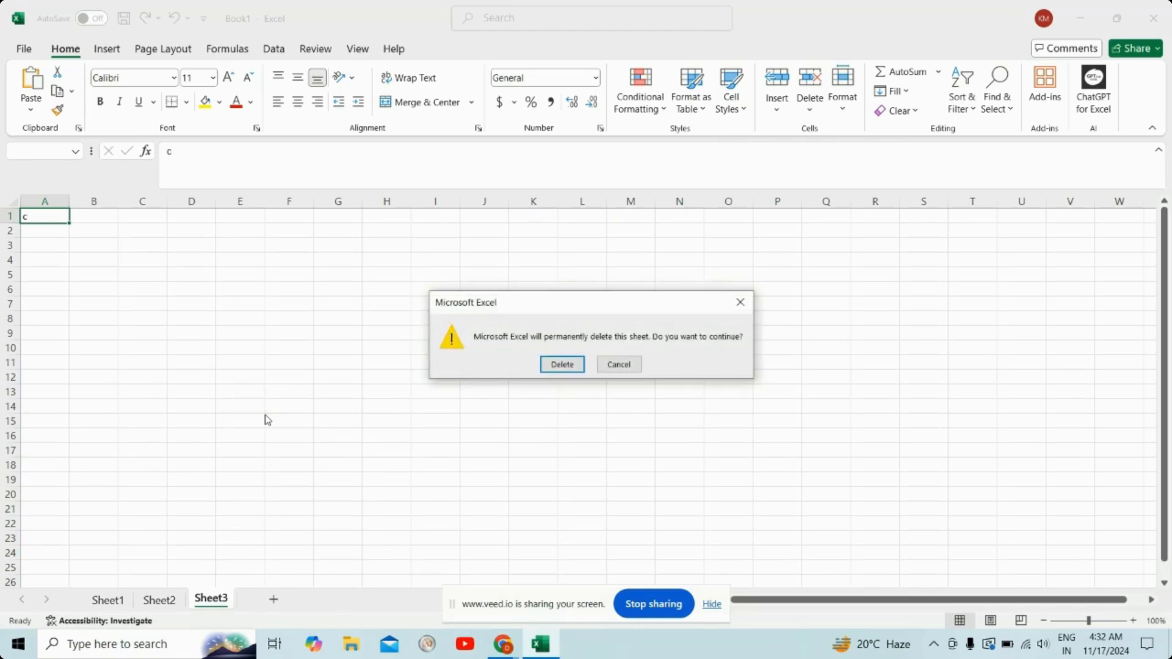
pyautogui.click(562, 365)
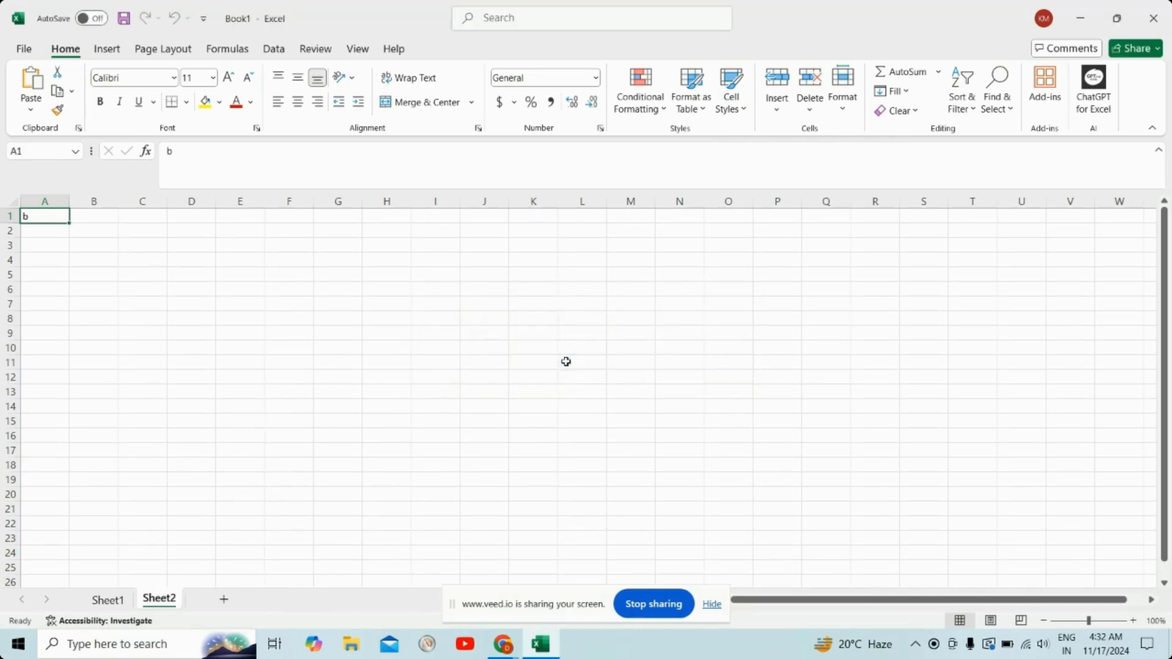
pyautogui.rightClick(166, 605)
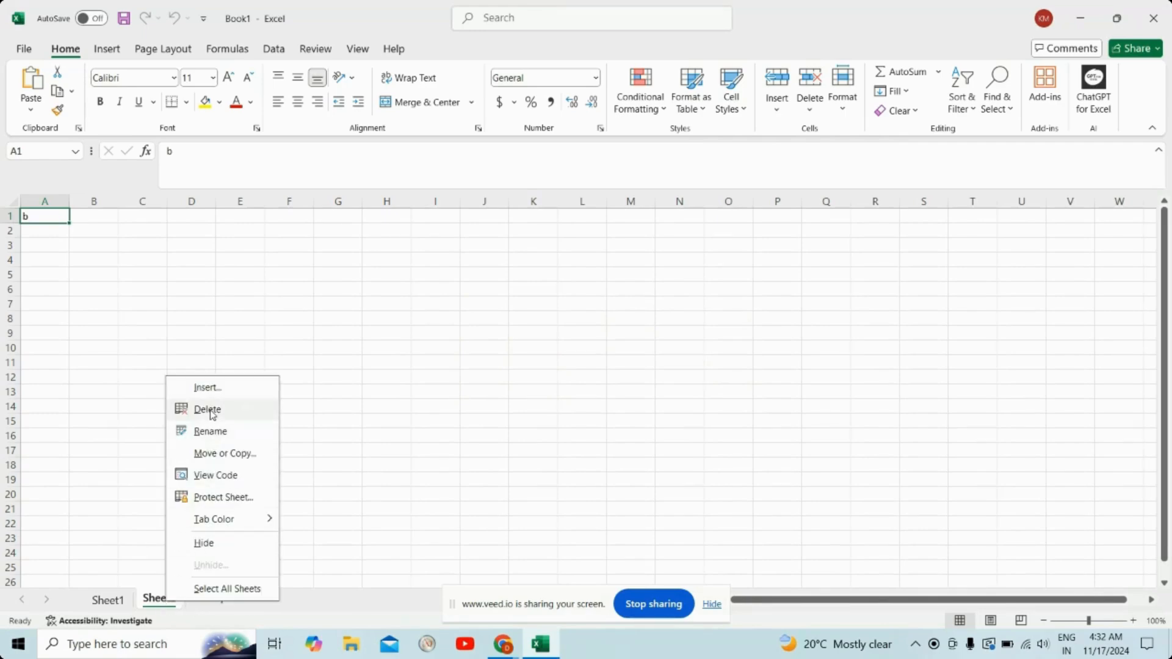
pyautogui.click(208, 410)
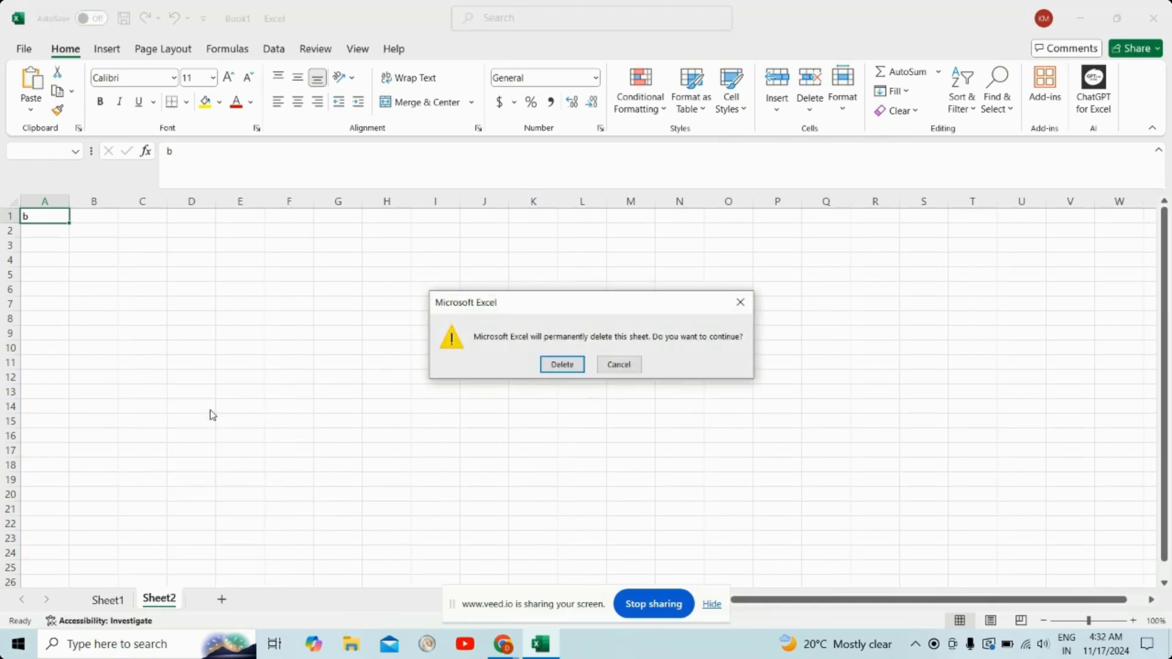
pyautogui.click(560, 364)
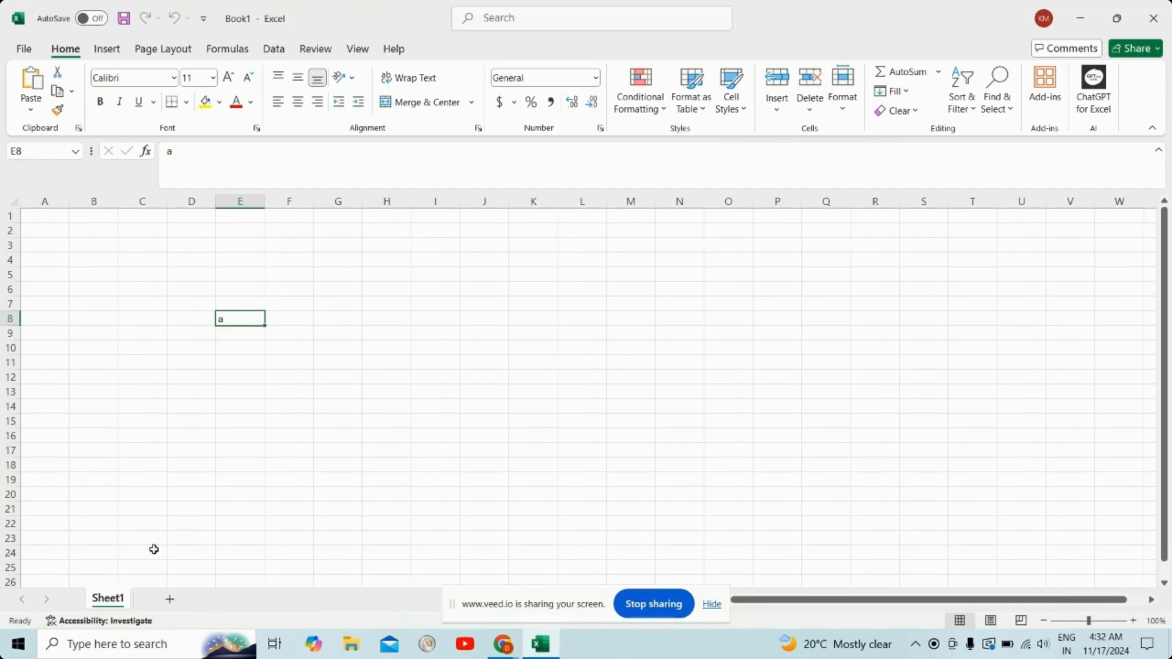
# Step: Add a new worksheet after Sheet1, and rename Sheet1 to x
pyautogui.click(171, 601)
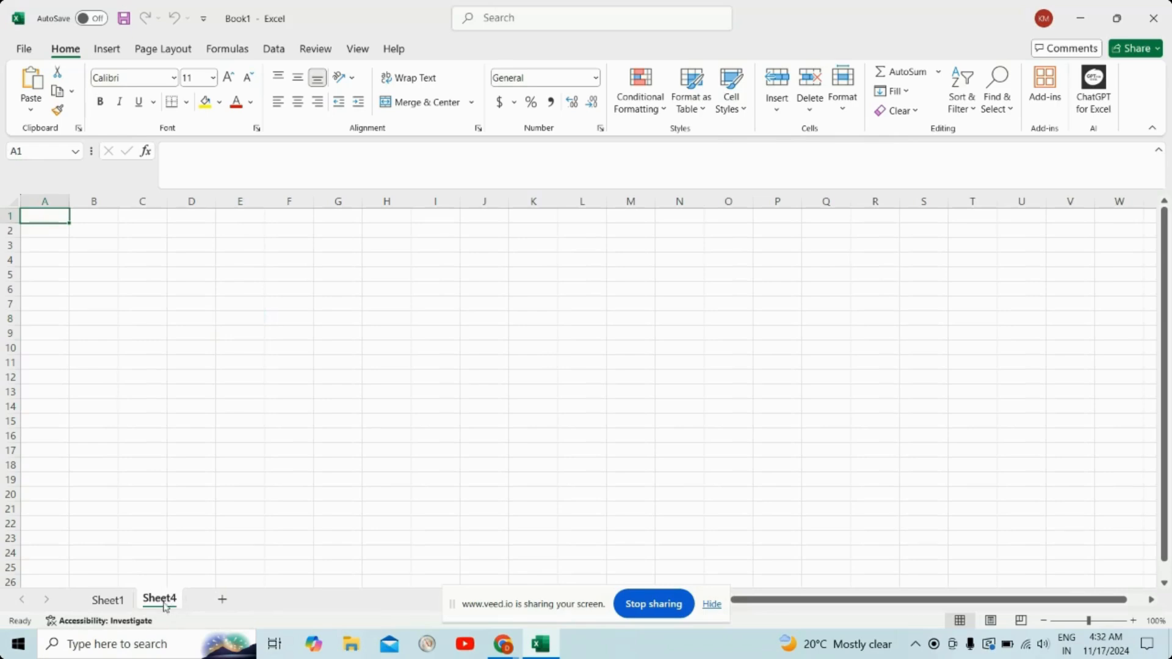
pyautogui.click(107, 602)
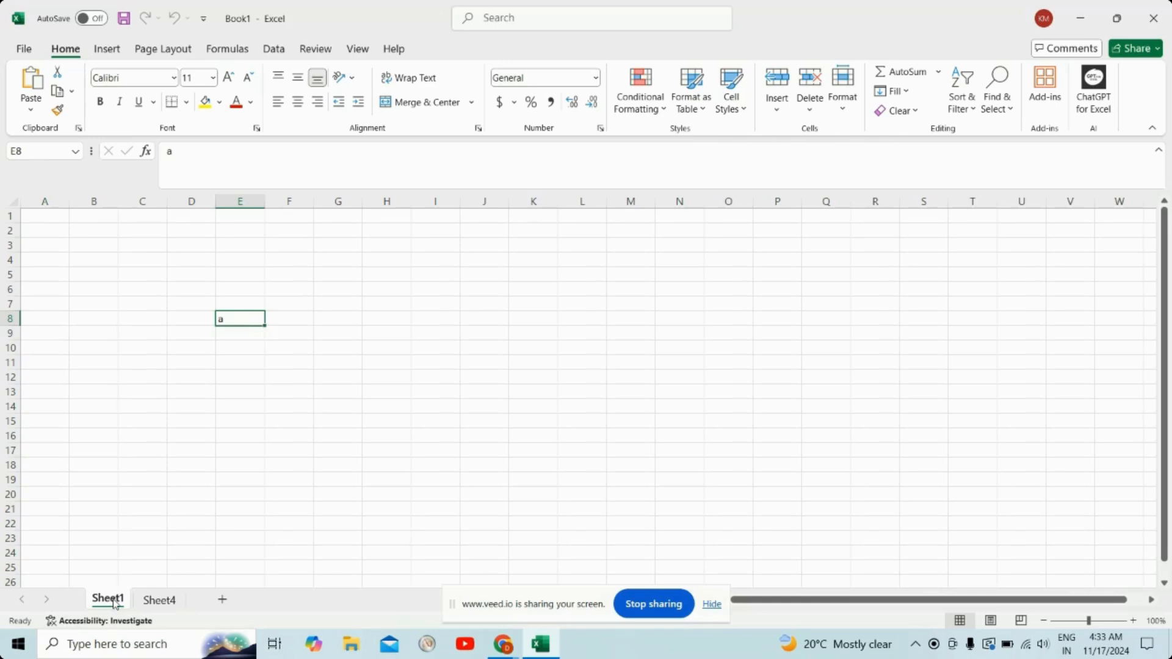
pyautogui.doubleClick(115, 602)
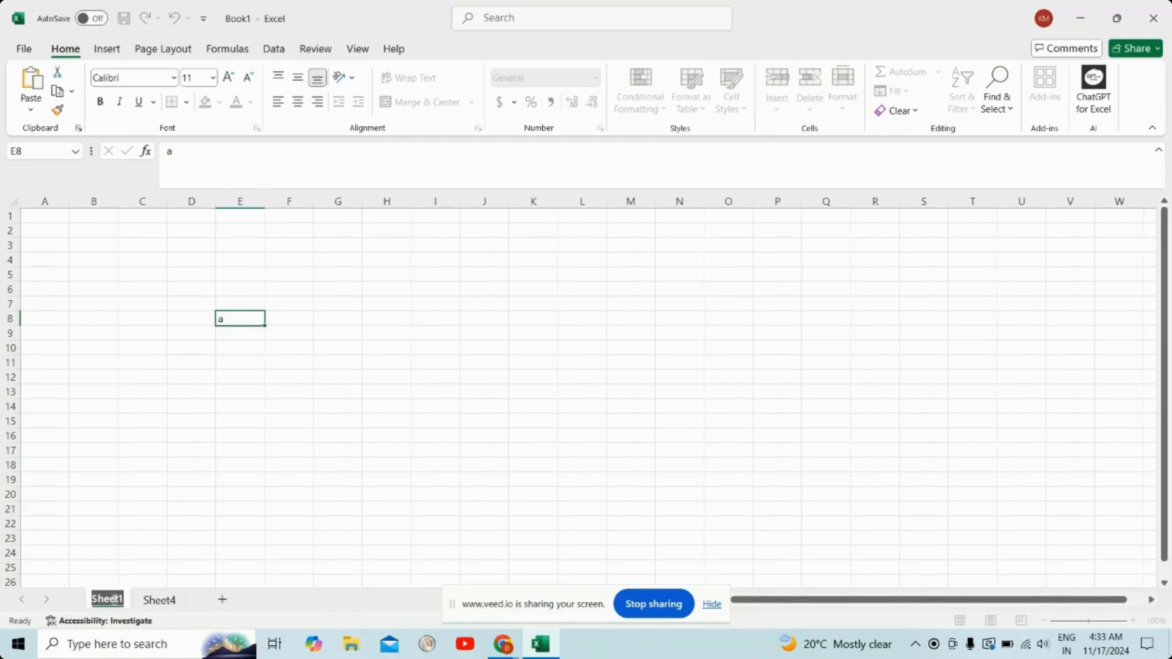
pyautogui.write('x')
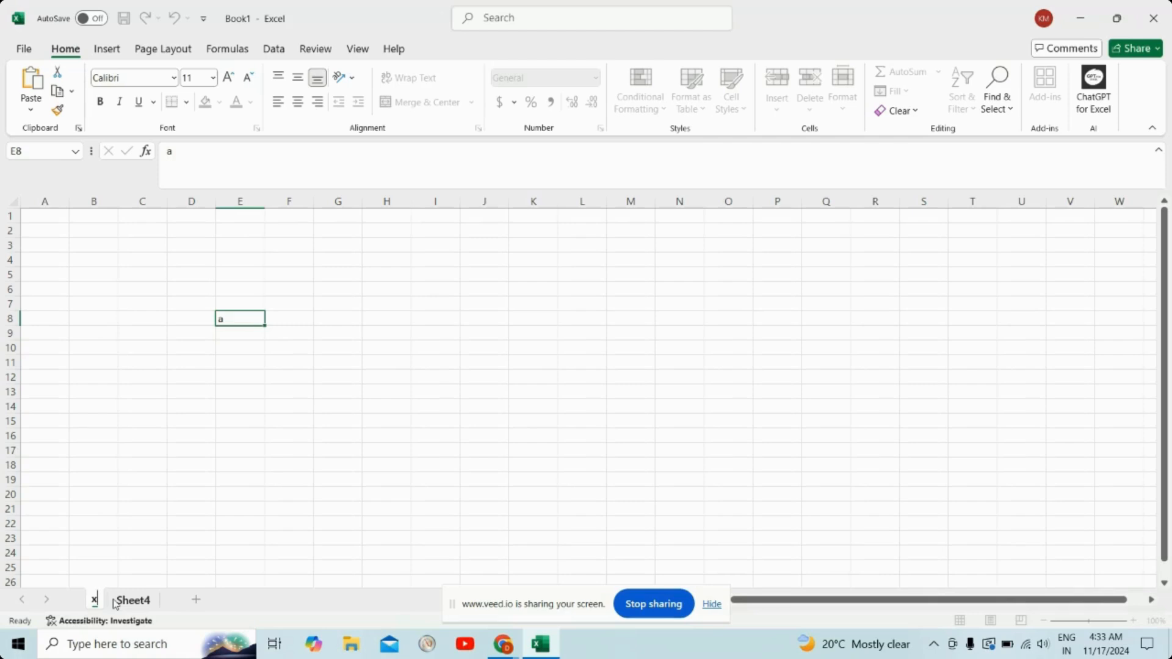
# Step: Rename Sheet4 to y, and switch to worksheet x and back to y
pyautogui.click(131, 601)
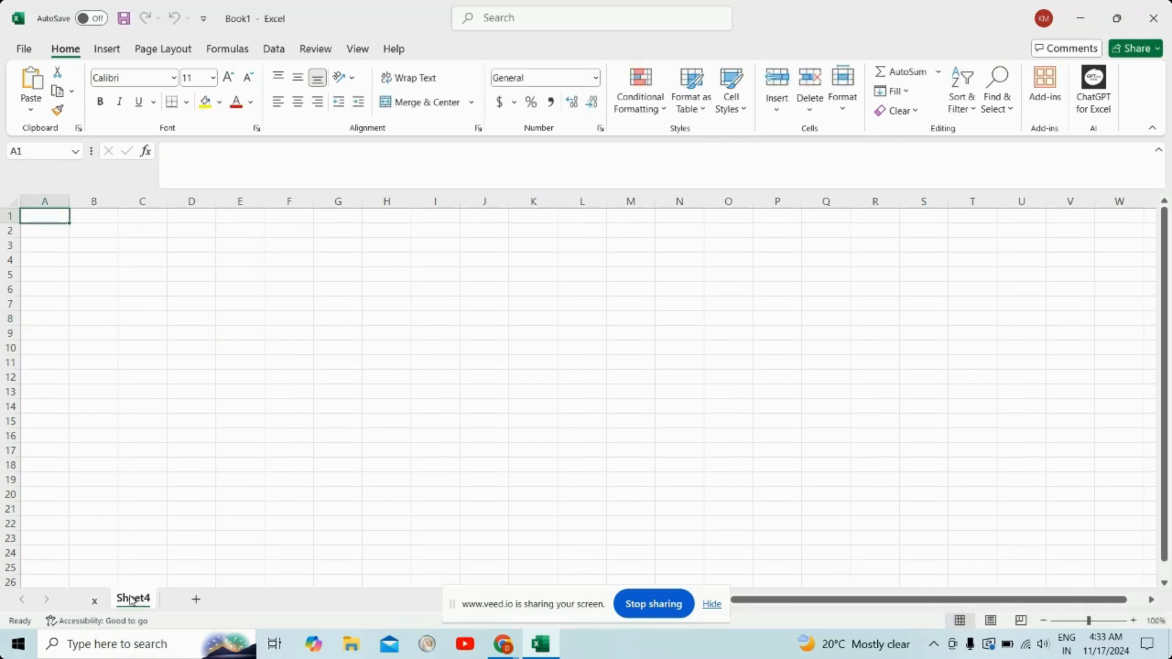
pyautogui.doubleClick(131, 600)
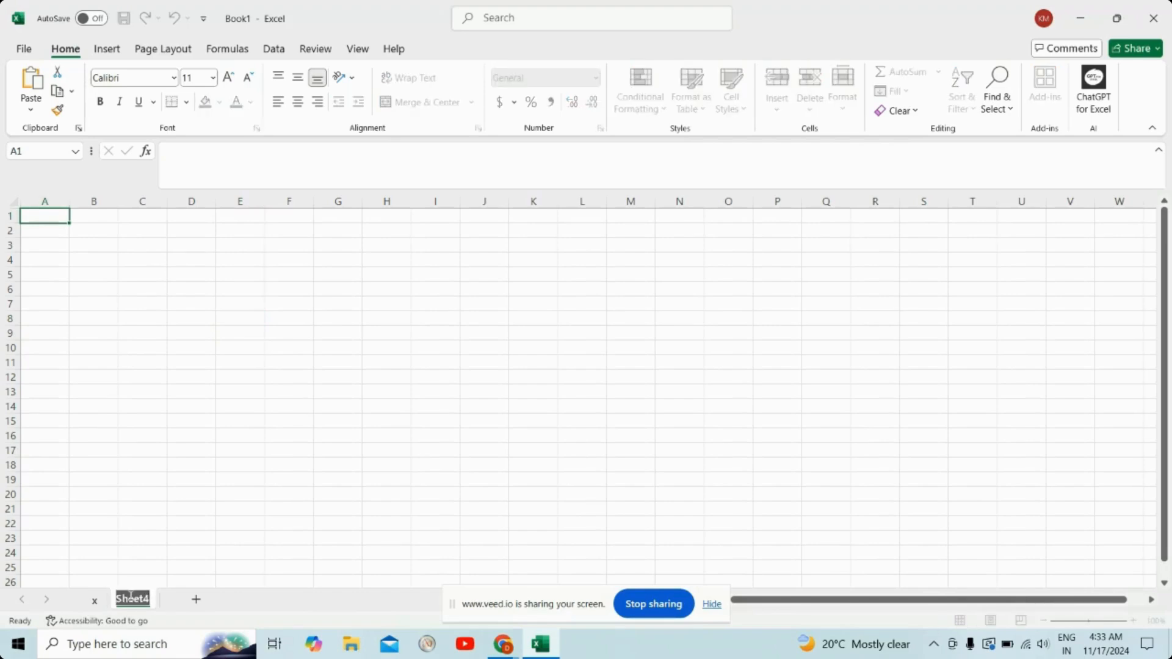
pyautogui.write('y')
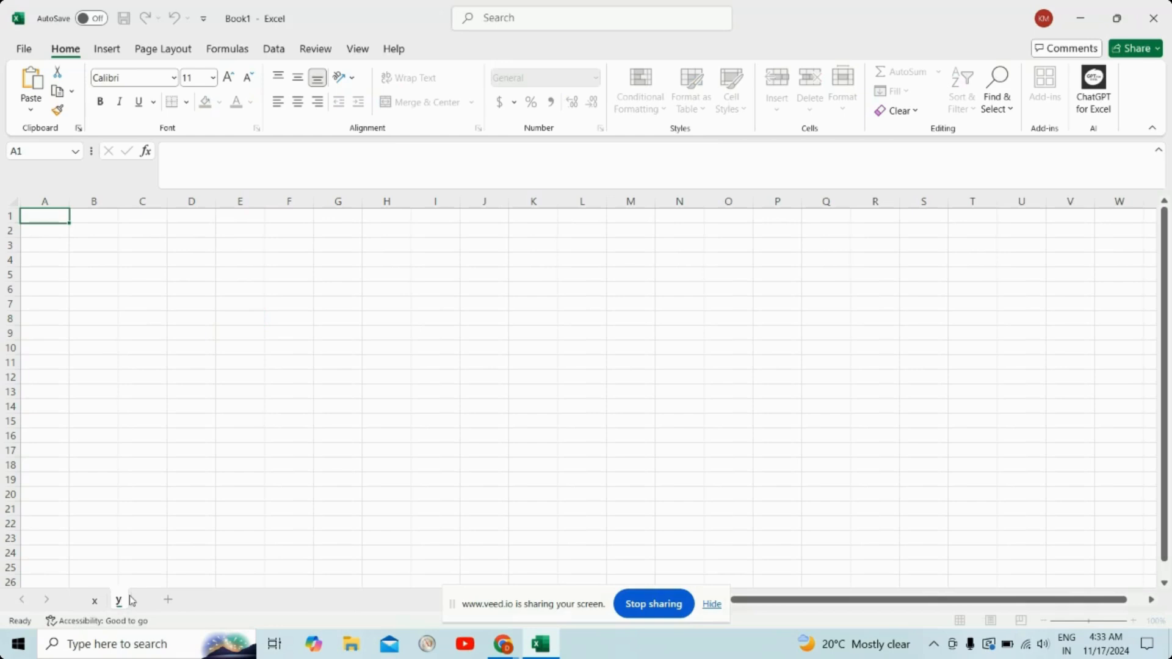
pyautogui.click(94, 601)
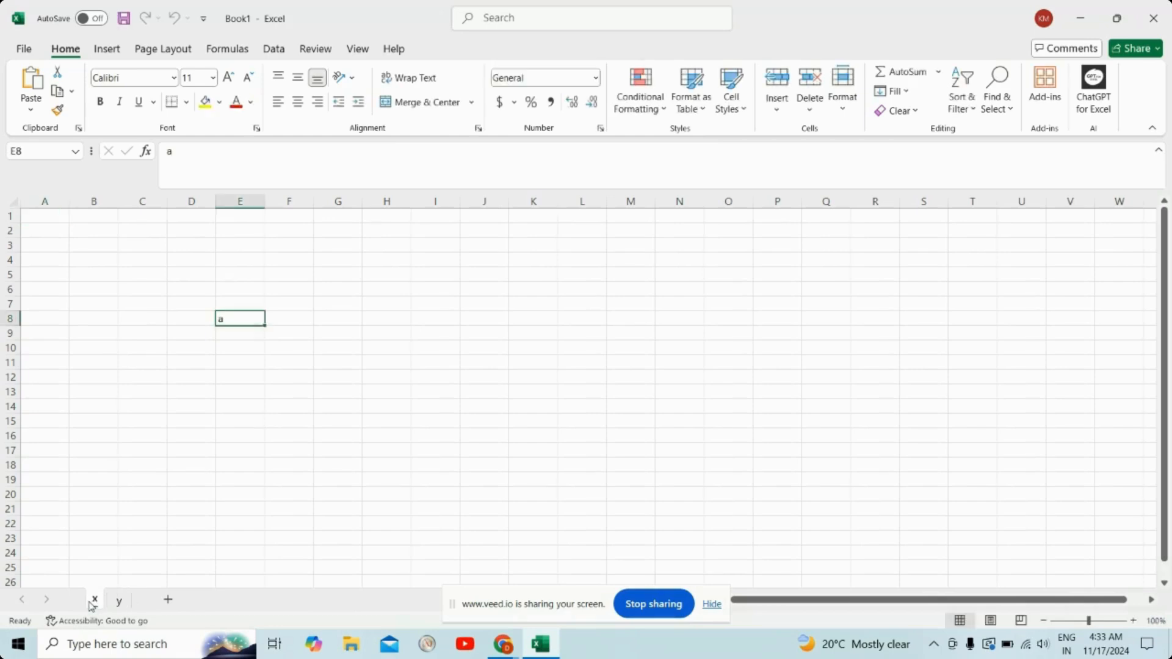
pyautogui.click(119, 602)
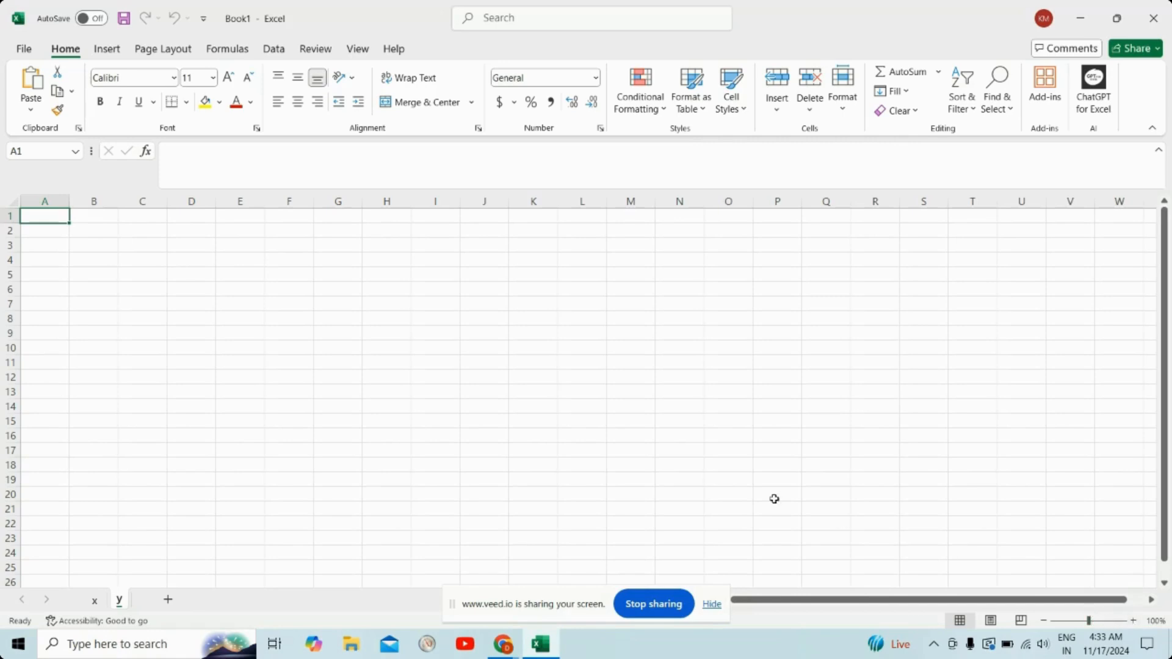
# Step: Increase the zoom of worksheet y to 150%
pyautogui.click(1133, 621)
pyautogui.click(1133, 621)
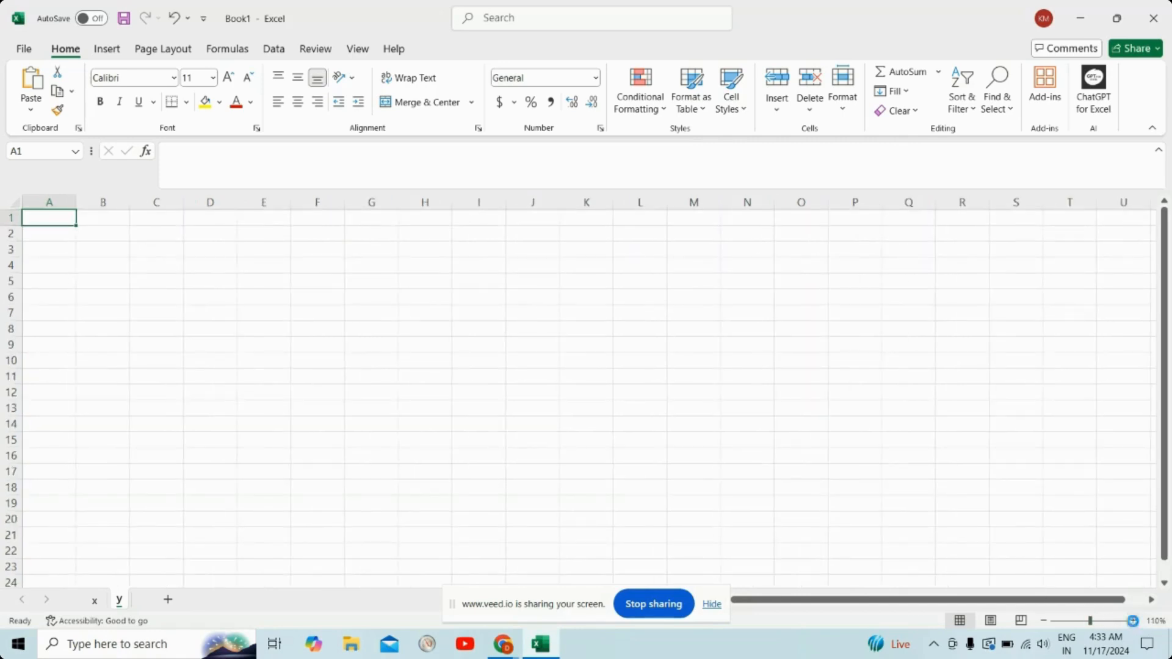
pyautogui.click(1134, 622)
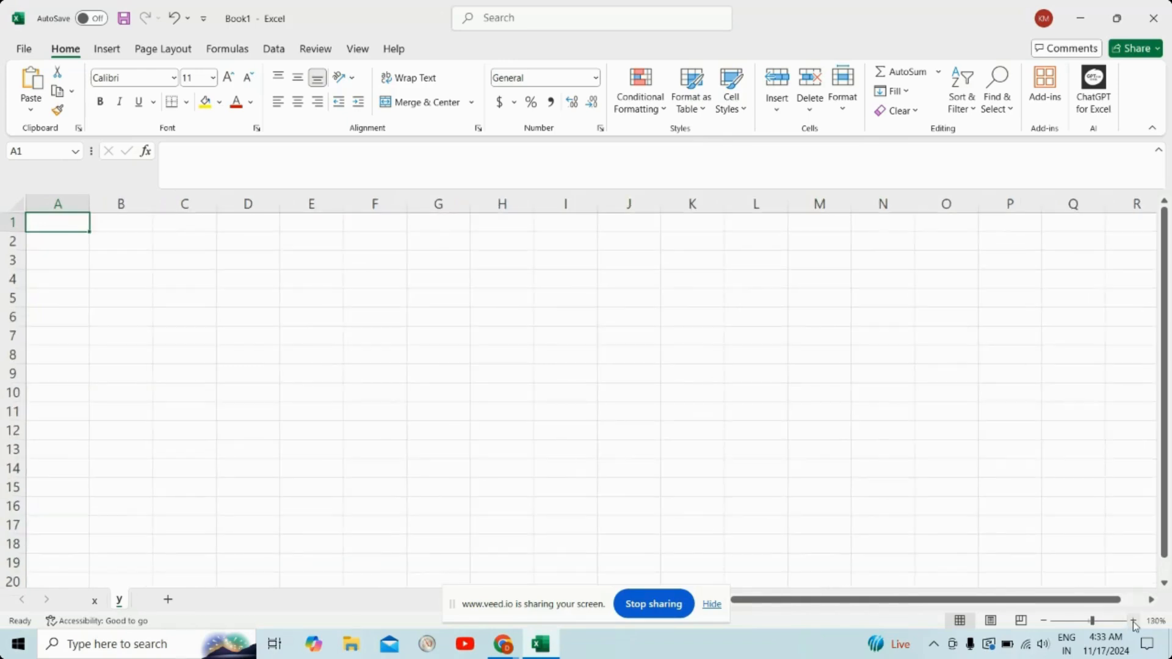
pyautogui.click(1134, 623)
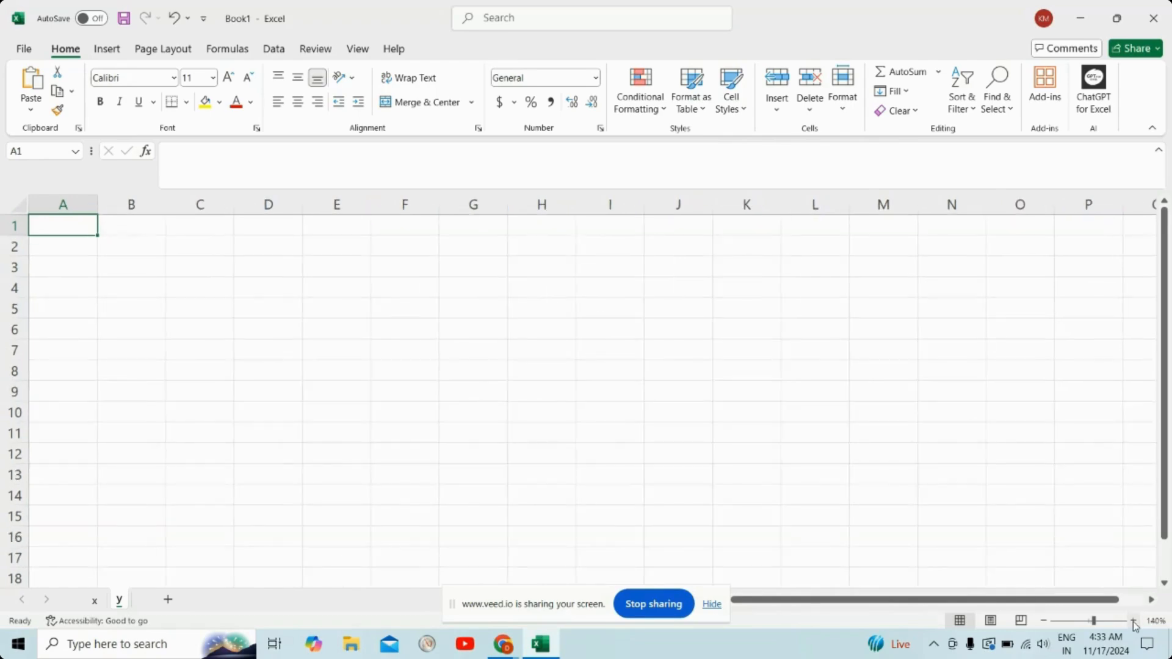
pyautogui.click(1133, 622)
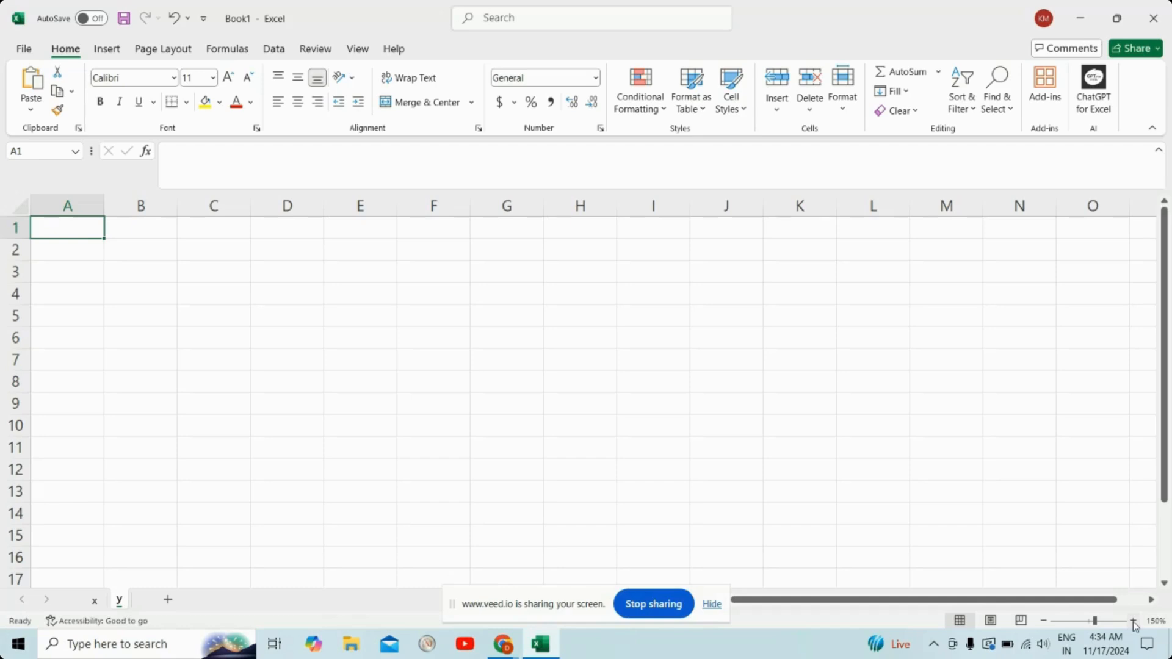
# Step: Zoom worksheet y out in increments, and return its zoom to 100%
pyautogui.click(1044, 623)
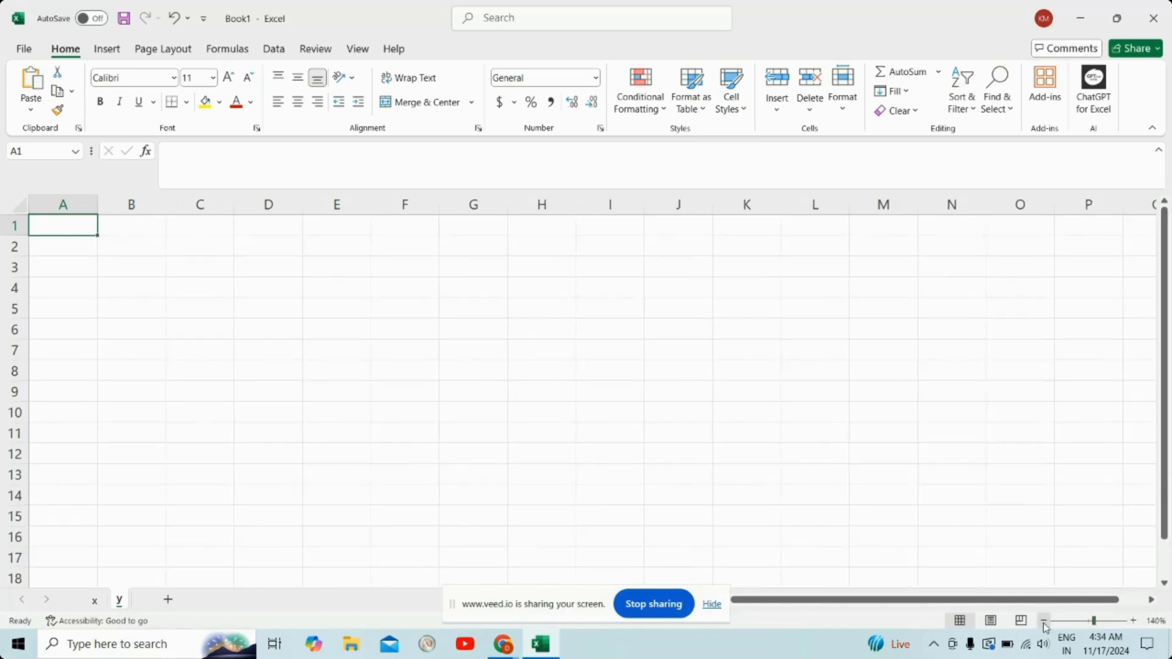
pyautogui.click(1045, 622)
pyautogui.click(1045, 623)
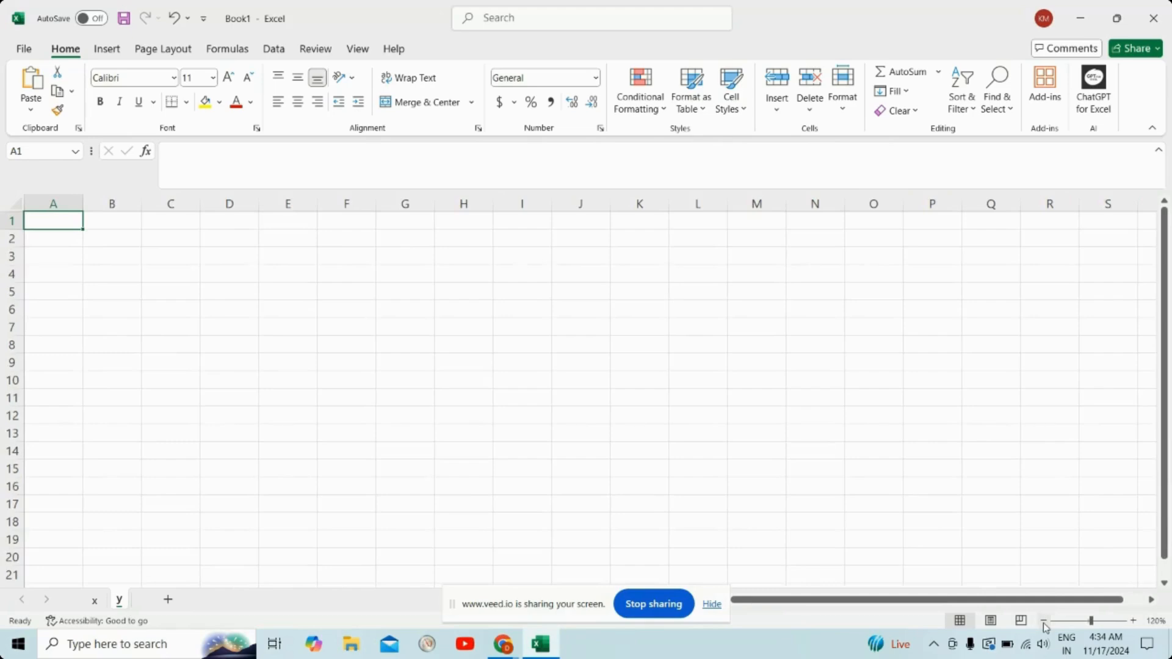
pyautogui.click(1044, 622)
pyautogui.click(1045, 623)
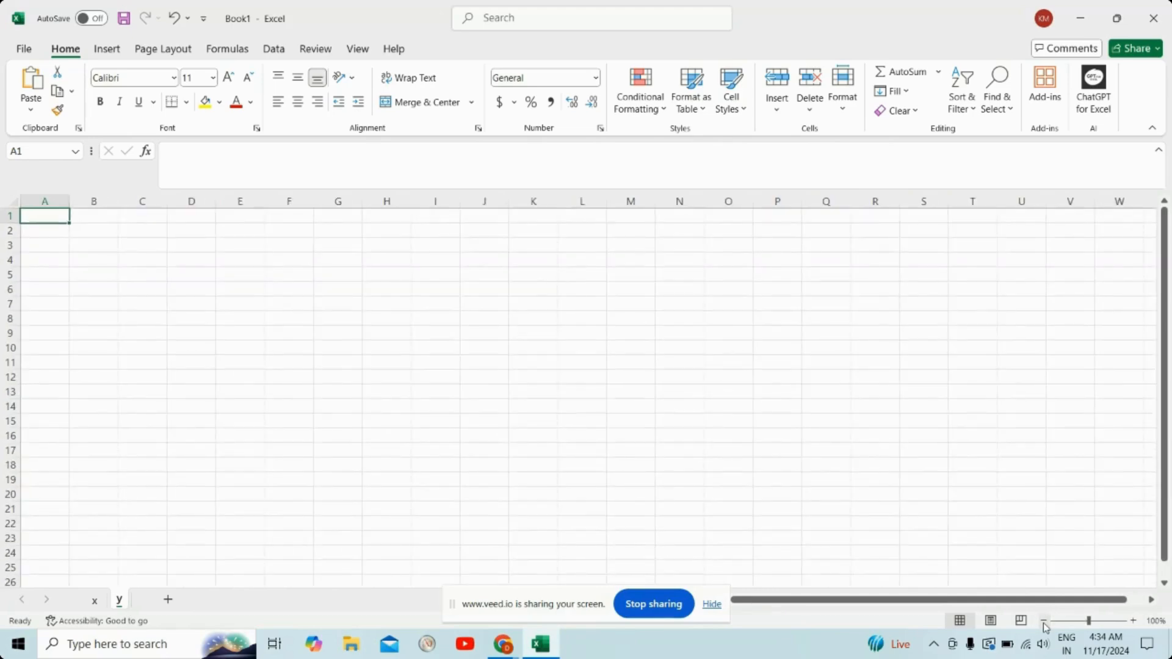
pyautogui.click(1045, 623)
pyautogui.click(1044, 622)
pyautogui.click(1045, 623)
pyautogui.click(1045, 623)
pyautogui.click(1044, 623)
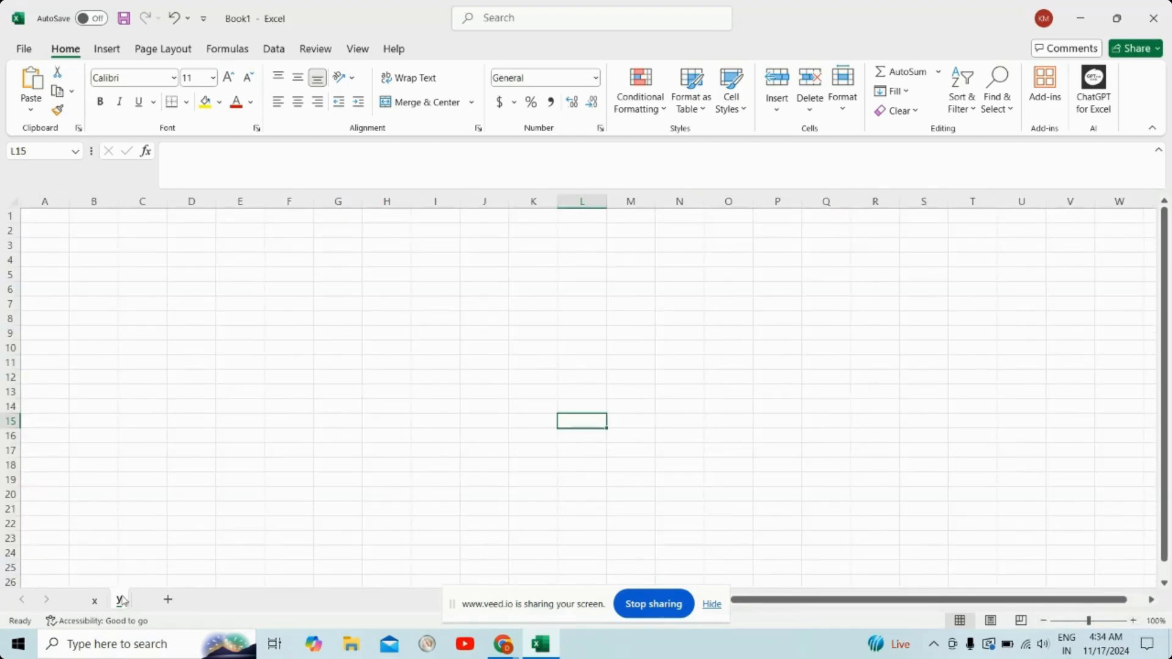
# Step: Delete worksheet y from the workbook
pyautogui.rightClick(122, 600)
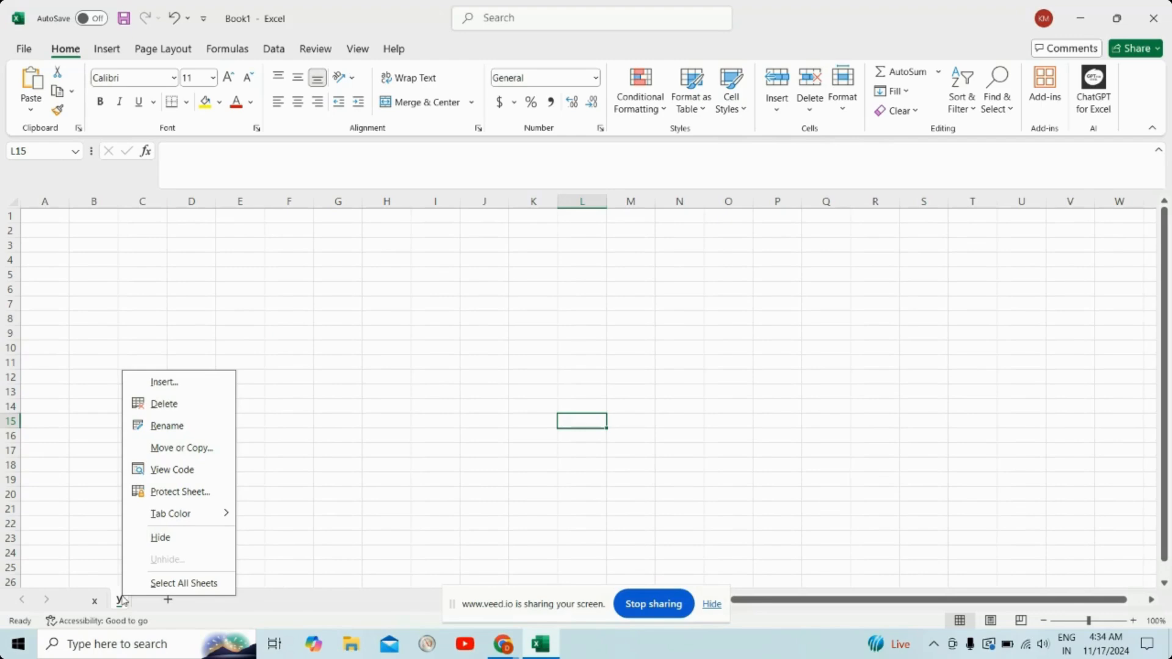
pyautogui.click(170, 406)
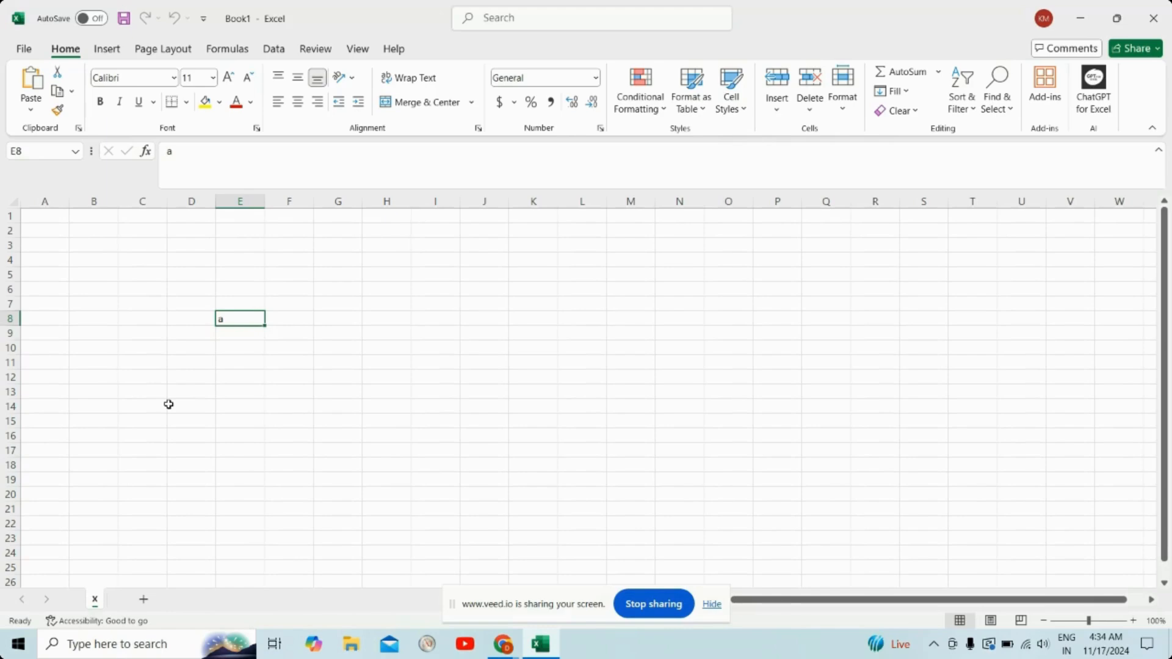
# Step: Enter b in cell F8 and c in cell G8 of worksheet x
pyautogui.click(278, 318)
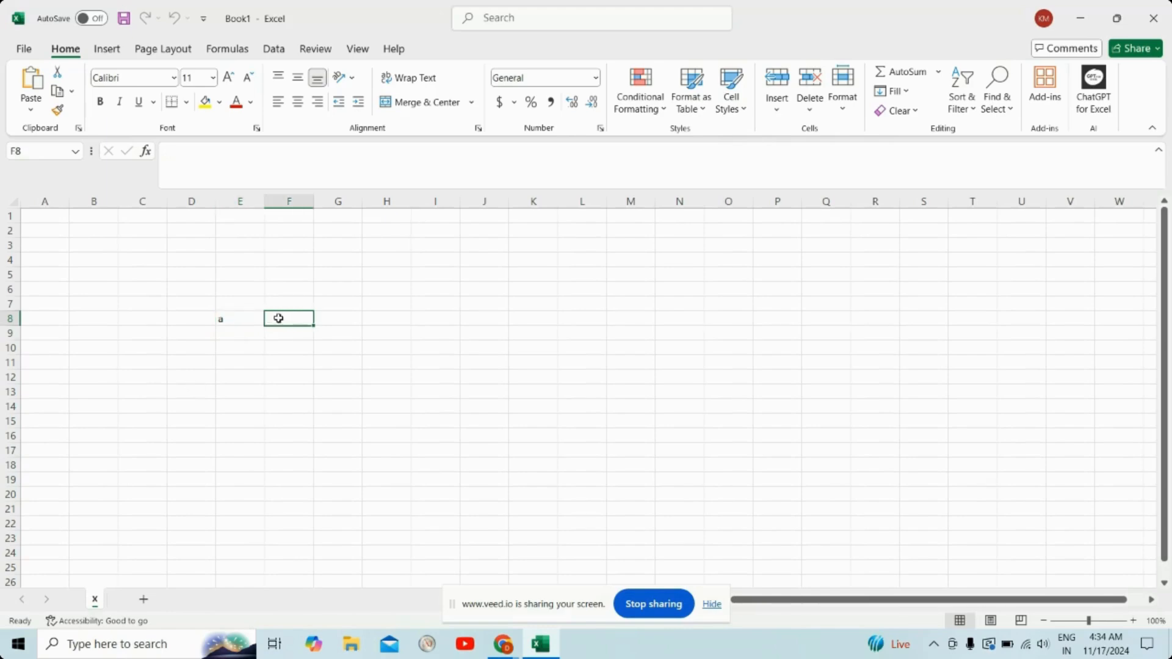
pyautogui.write('b')
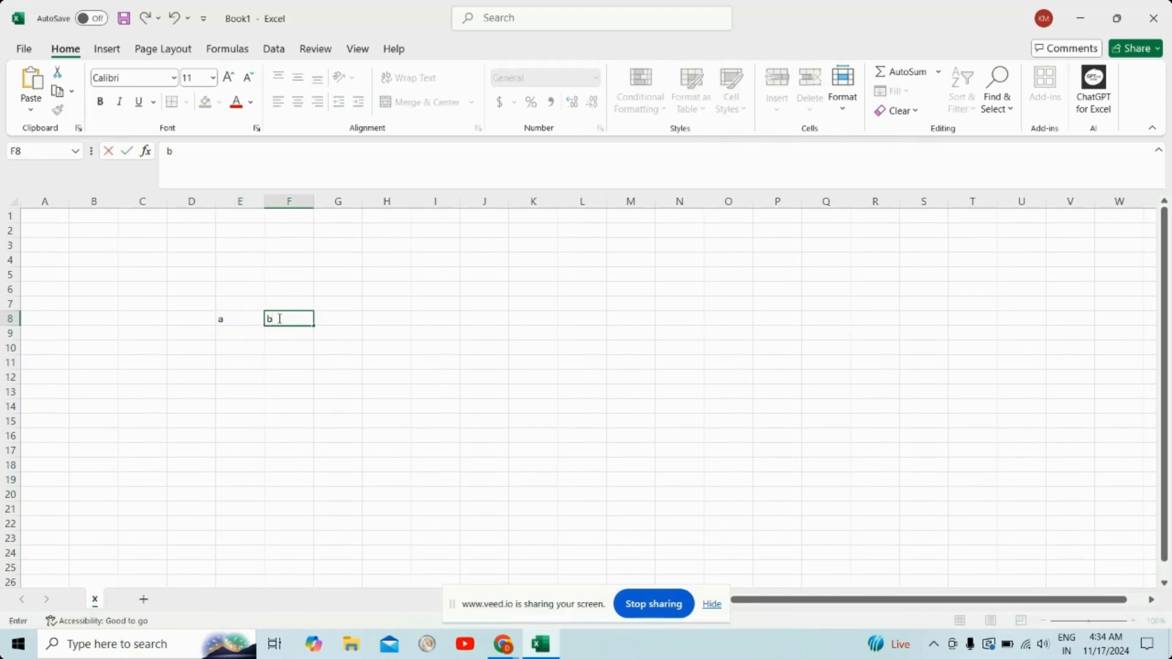
pyautogui.press('Tab')
pyautogui.write('c')
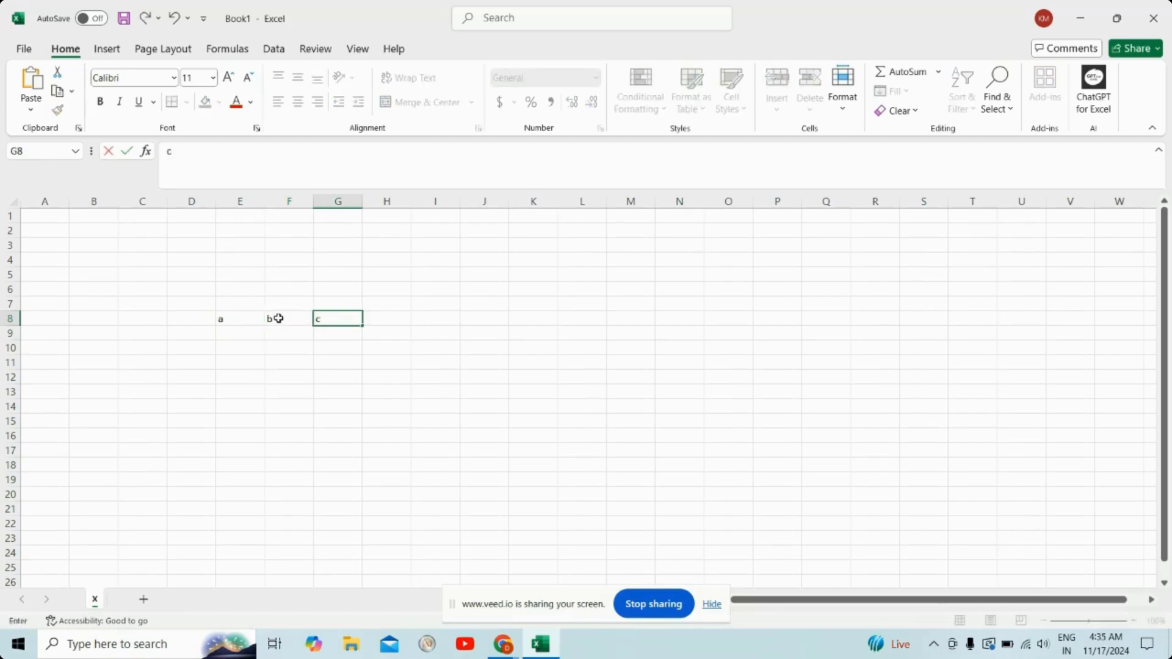
pyautogui.click(397, 369)
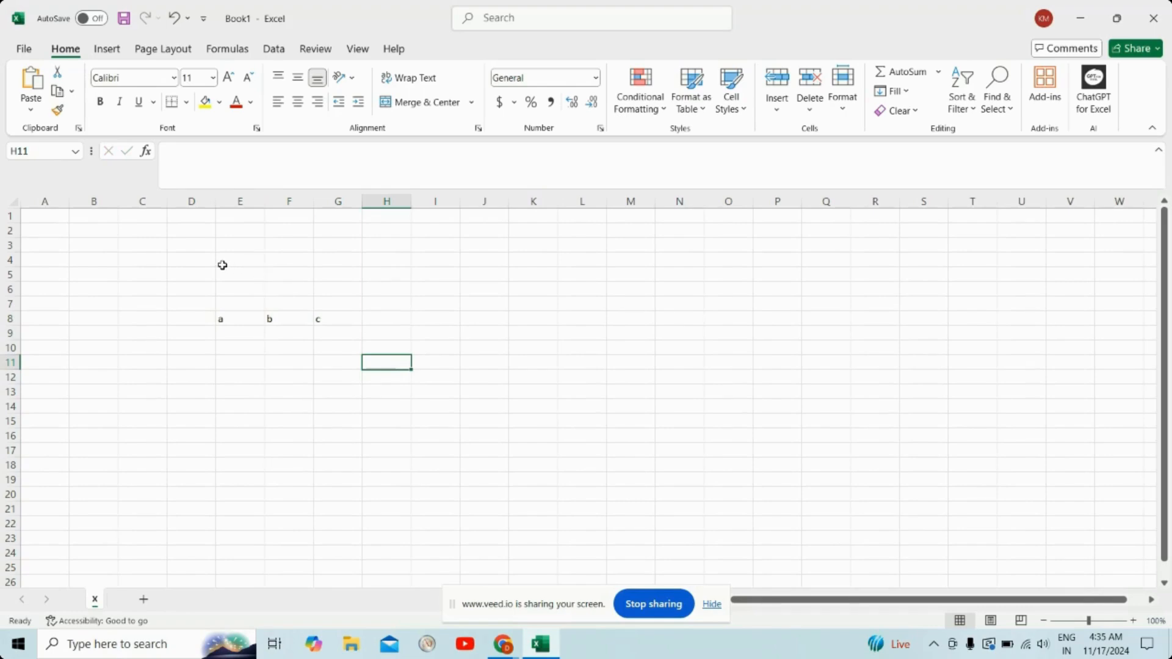
# Step: Save the workbook on this PC in the Desktop folder under the file name CLASS 1
pyautogui.click(123, 28)
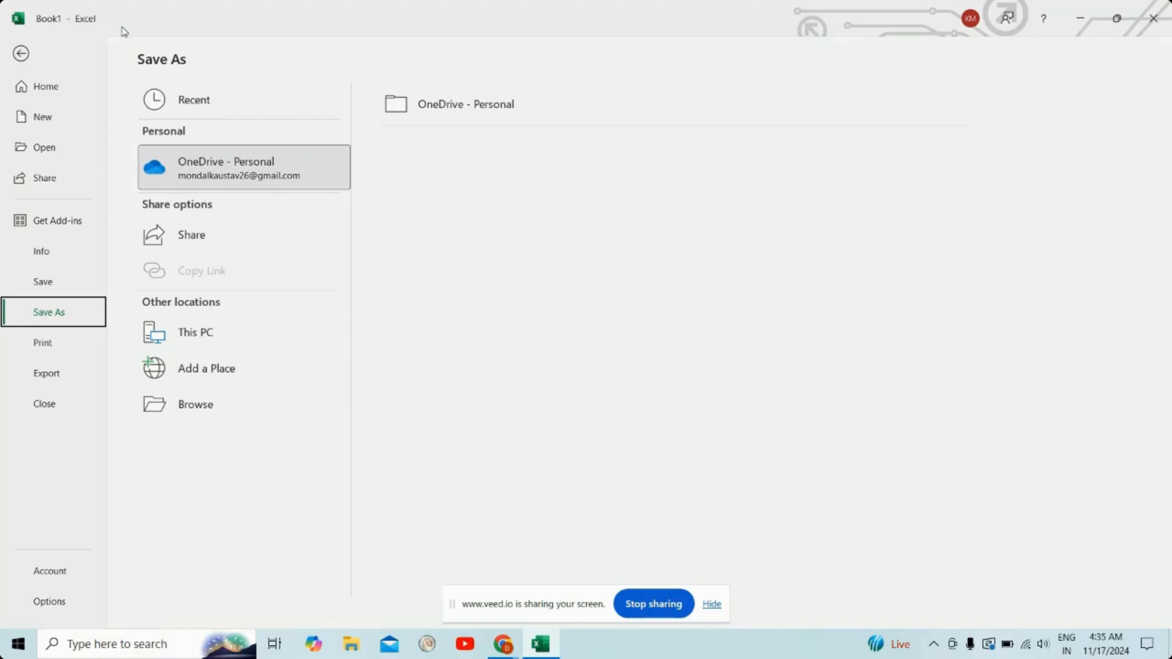
pyautogui.doubleClick(204, 334)
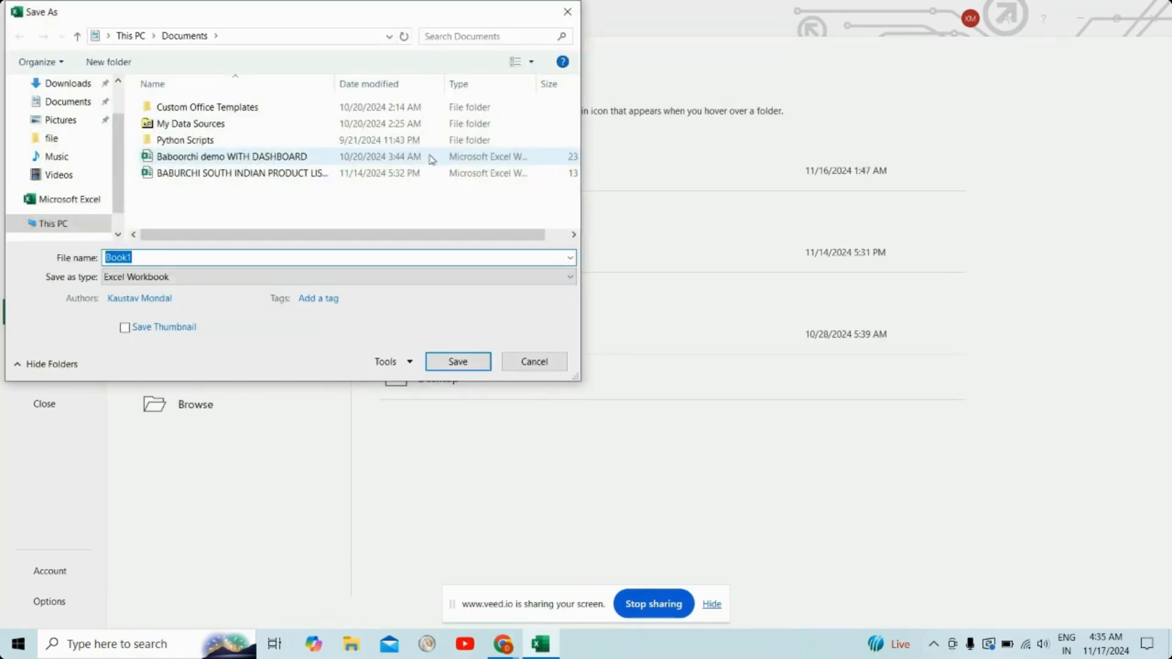
pyautogui.click(565, 12)
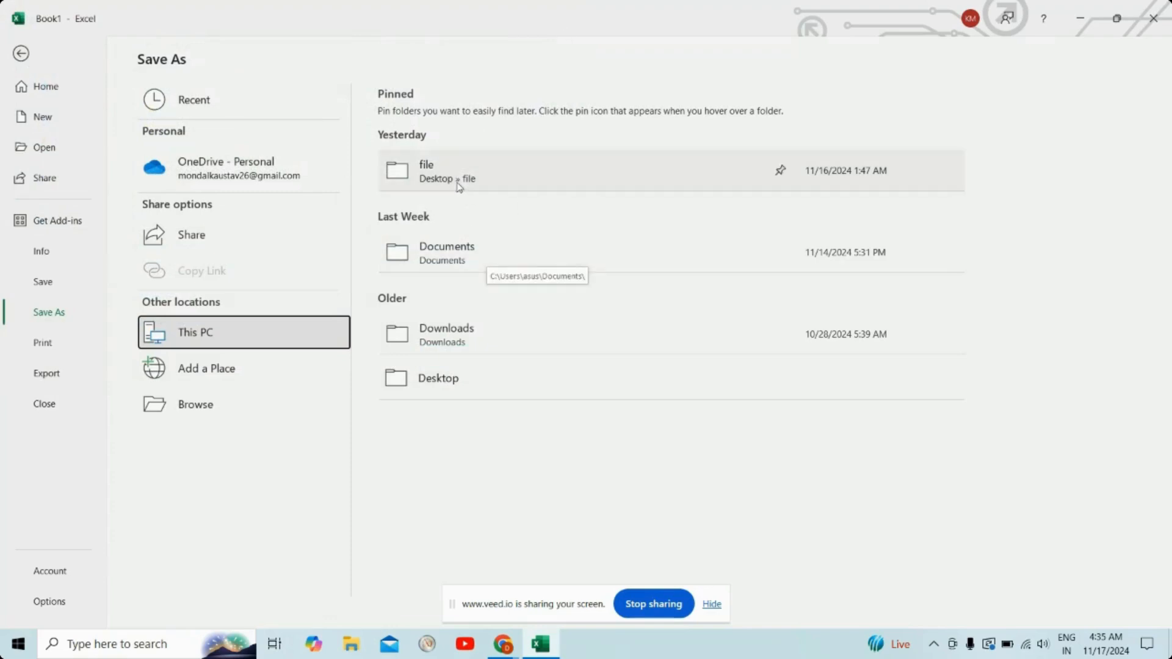
pyautogui.click(494, 382)
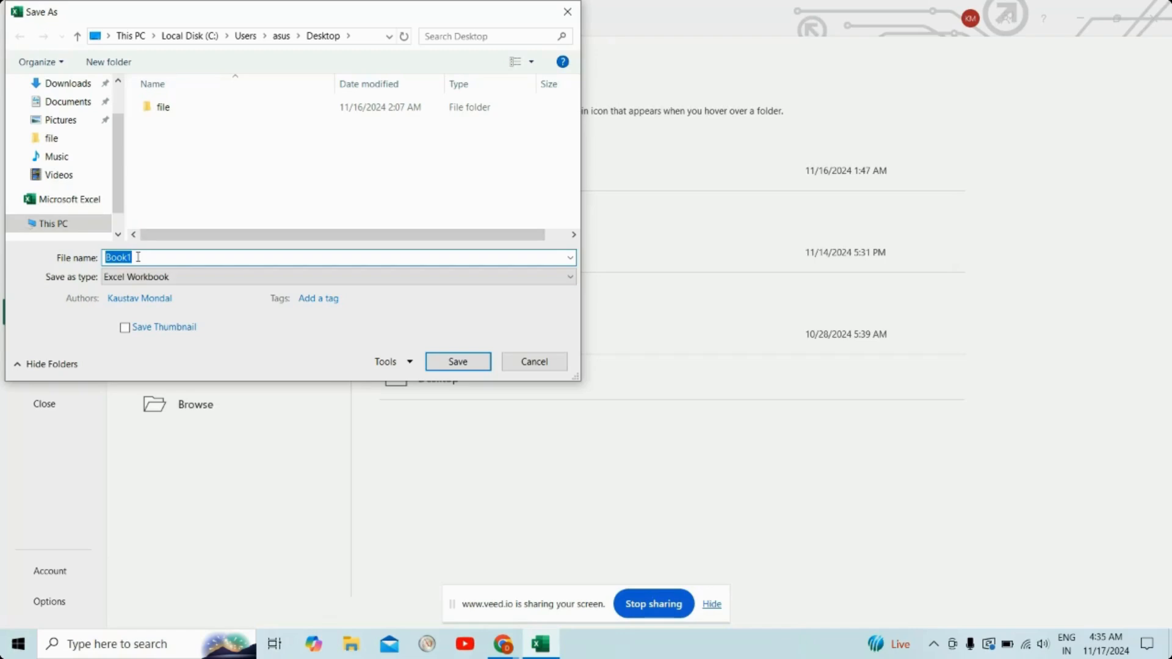
pyautogui.press('BackSpace')
pyautogui.write('CLASS 1')
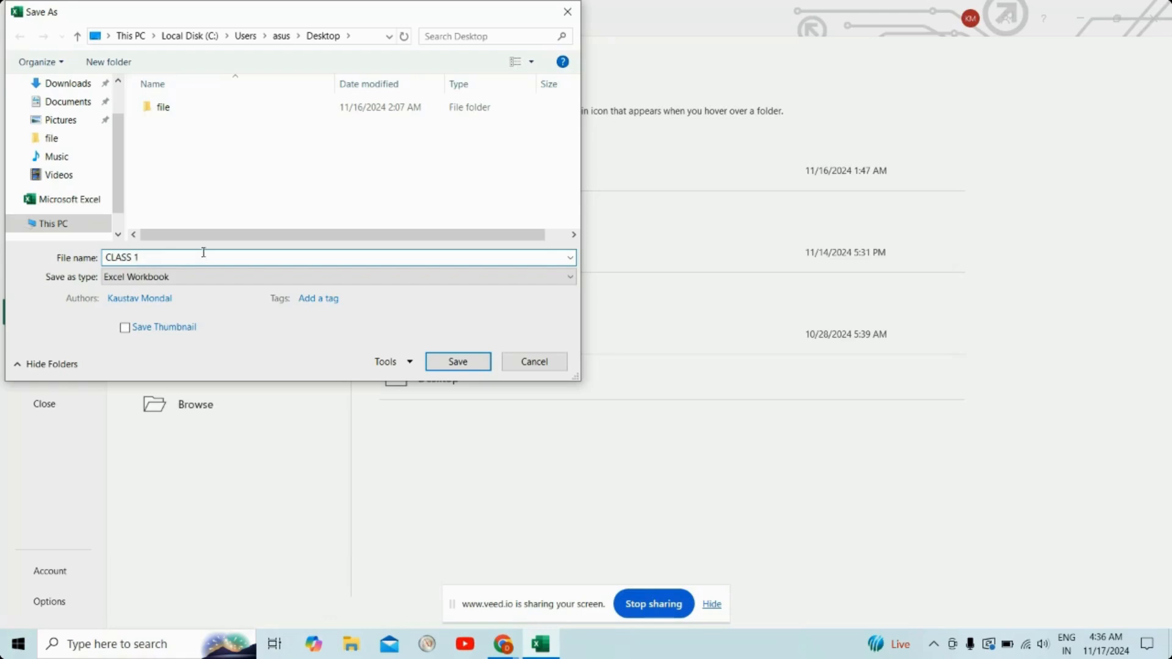
pyautogui.click(438, 364)
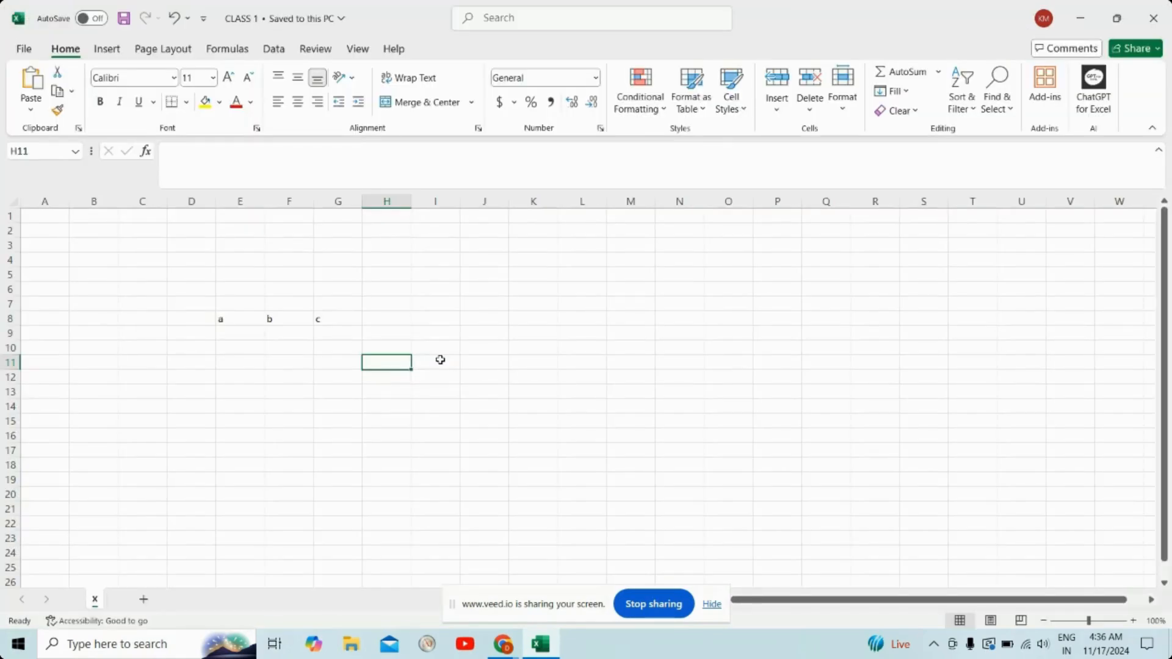
# Step: Minimize the workbook, reopen CLASS 1 from the desktop, and clear the letters in cells G8, F8 and E8
pyautogui.click(1079, 19)
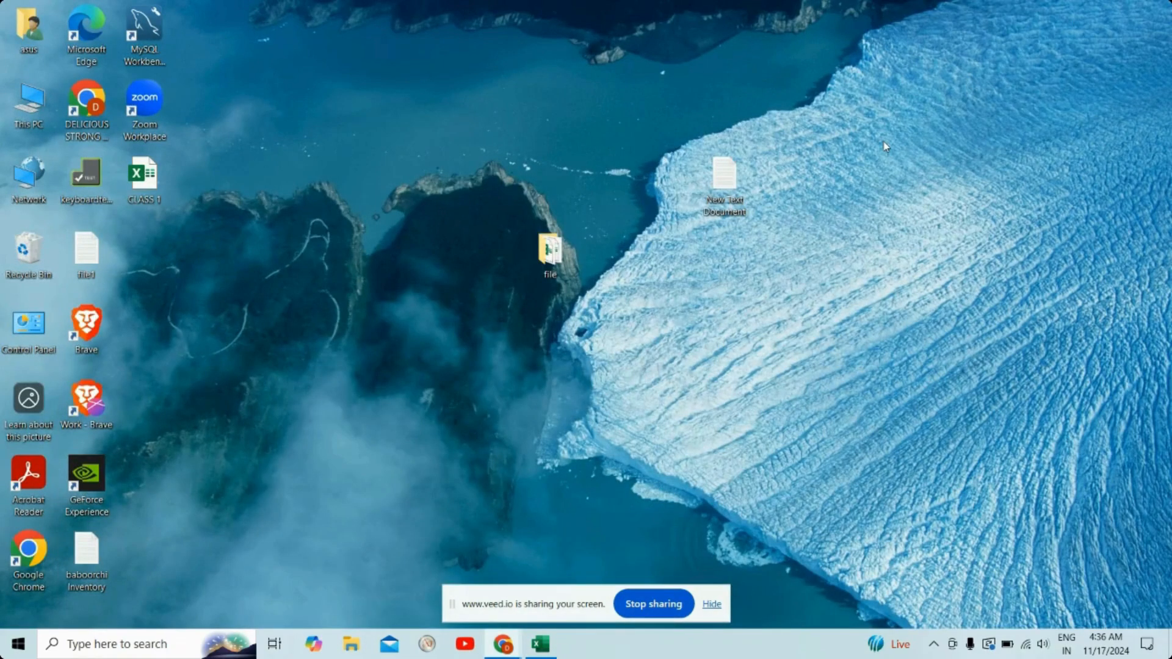
pyautogui.doubleClick(152, 186)
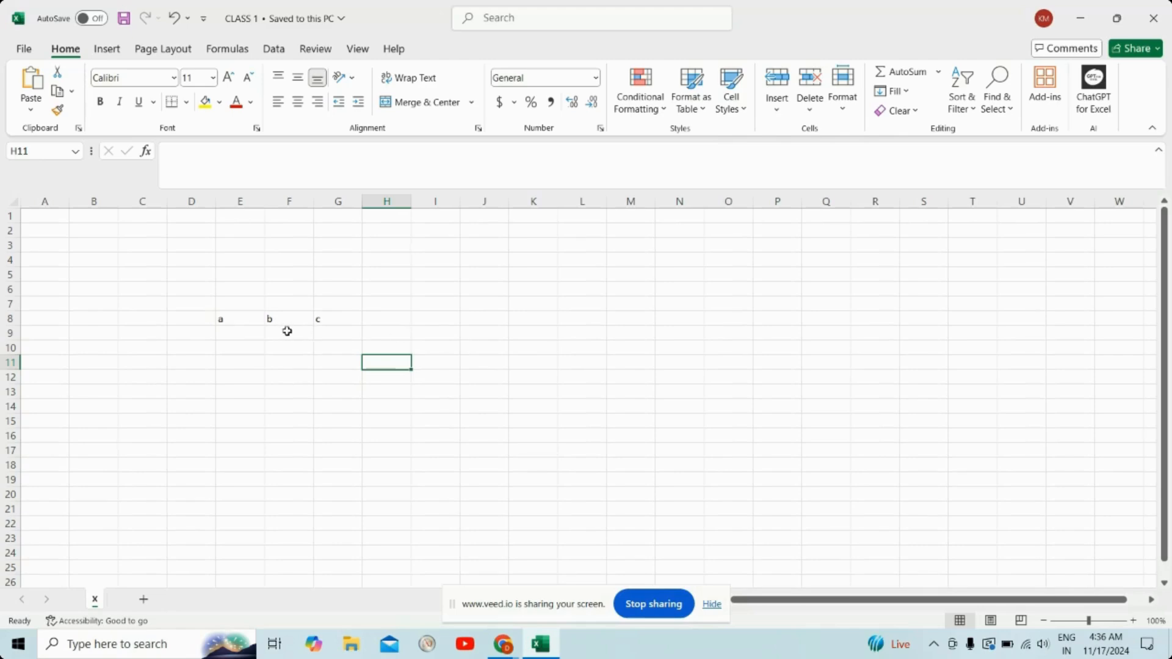
pyautogui.click(321, 319)
pyautogui.press('BackSpace')
pyautogui.press('Left')
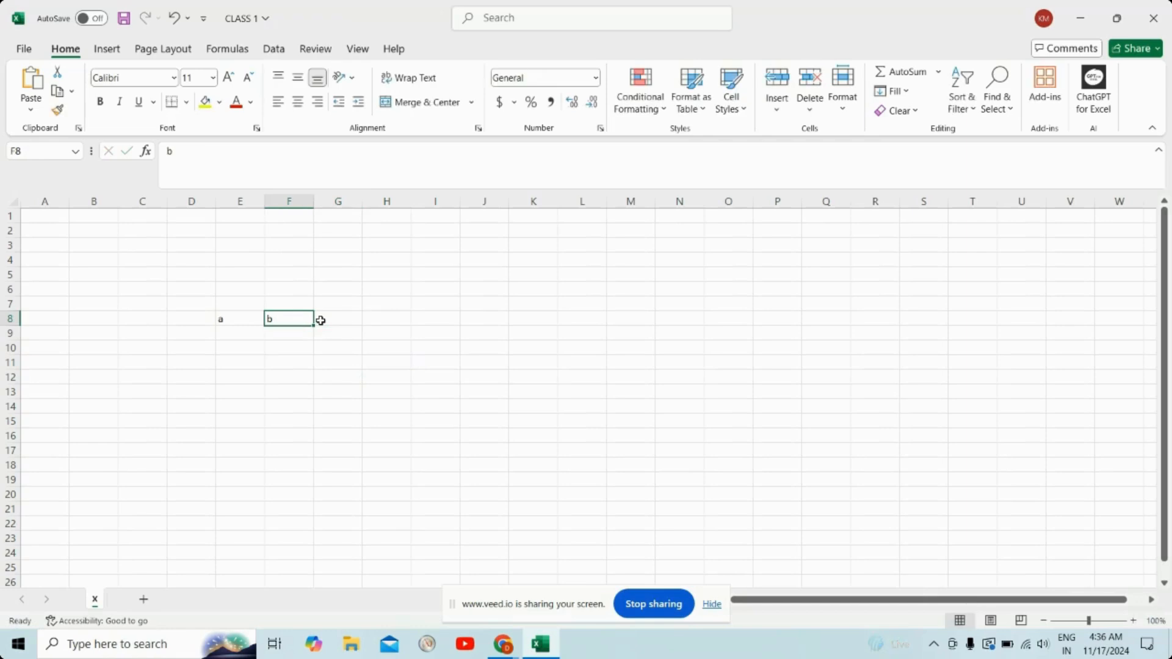
pyautogui.press('BackSpace')
pyautogui.press('Left')
pyautogui.press('BackSpace')
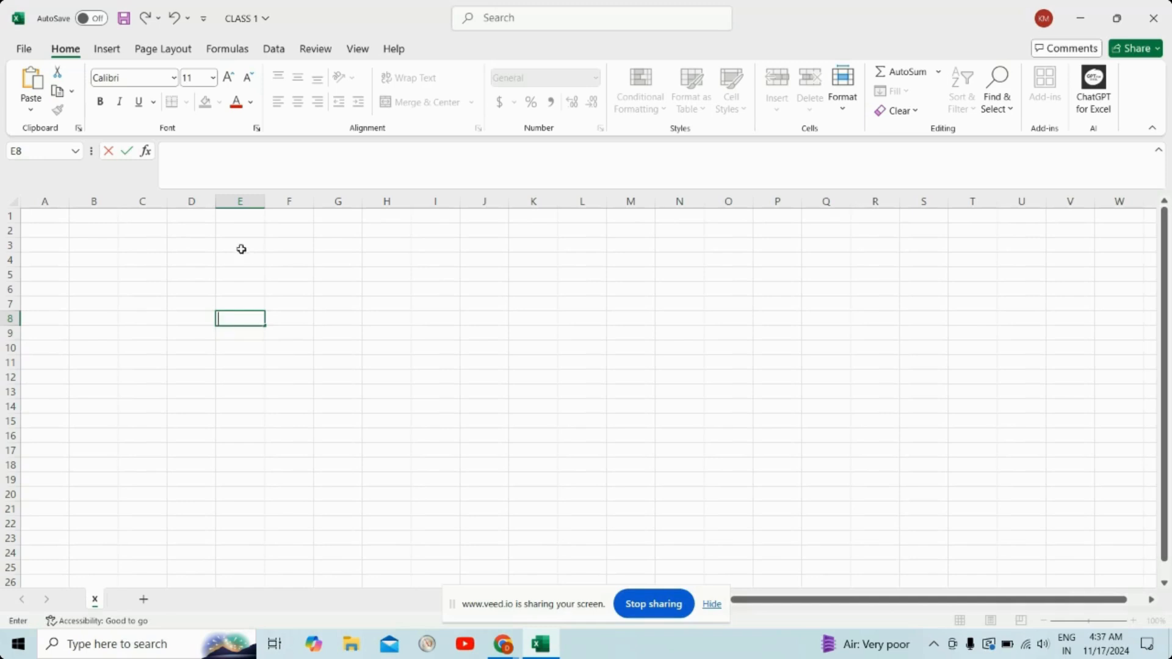
# Step: Merge and center cells A1 through V1 into a single heading cell
pyautogui.click(49, 219)
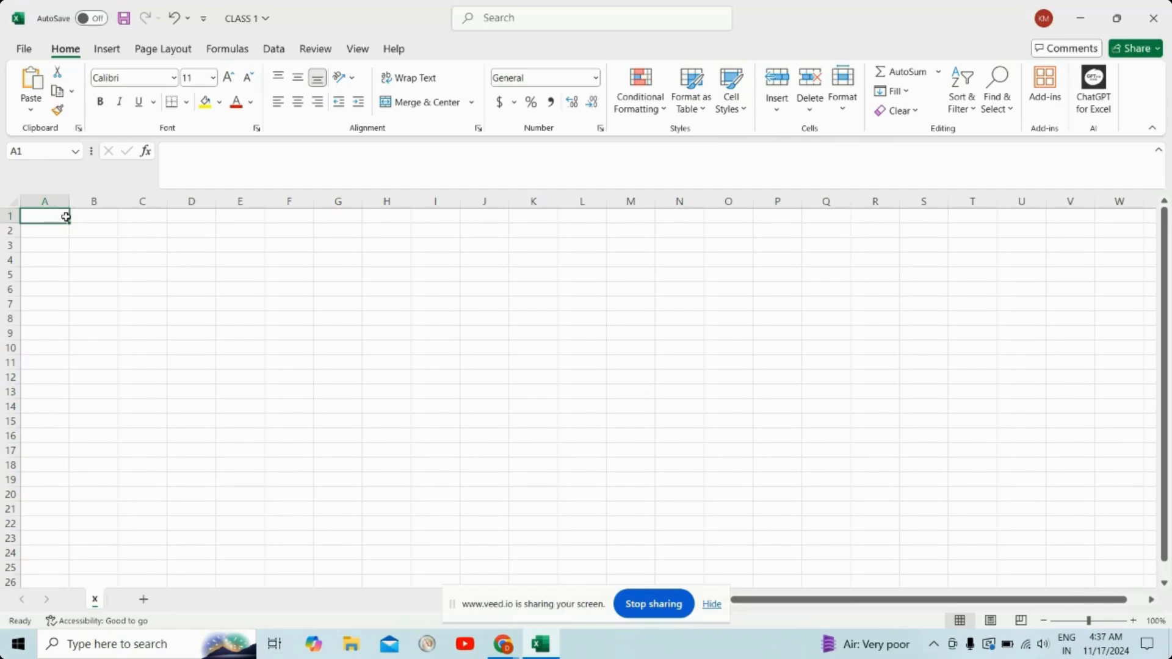
pyautogui.moveTo(66, 217); pyautogui.dragTo(1071, 216)
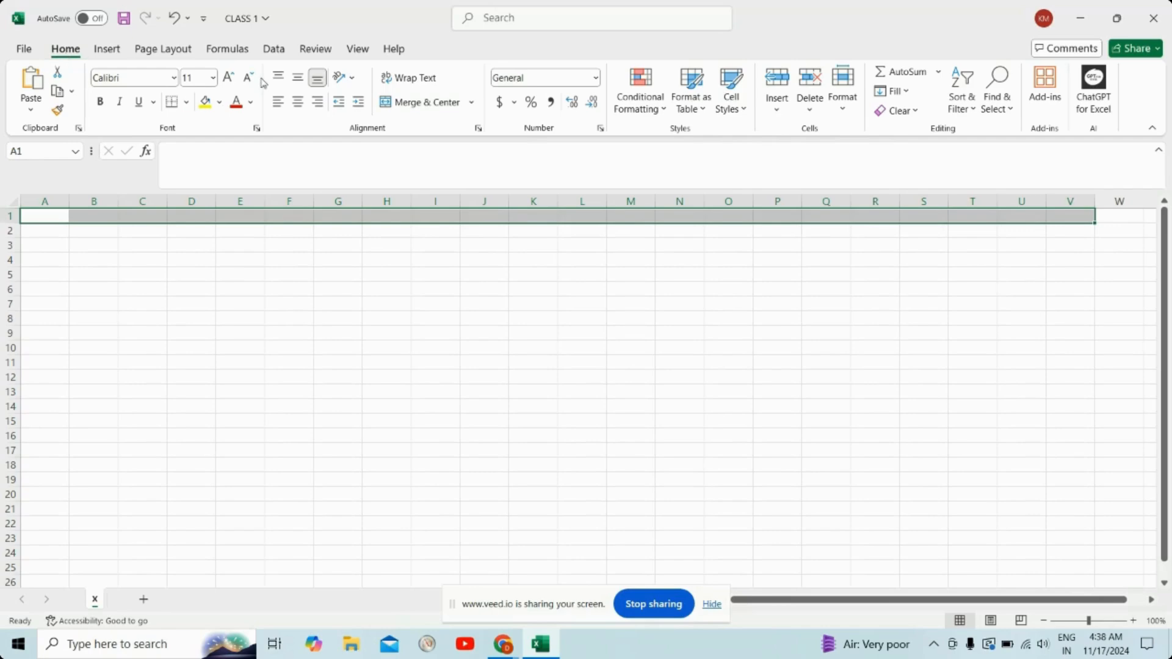
pyautogui.click(421, 102)
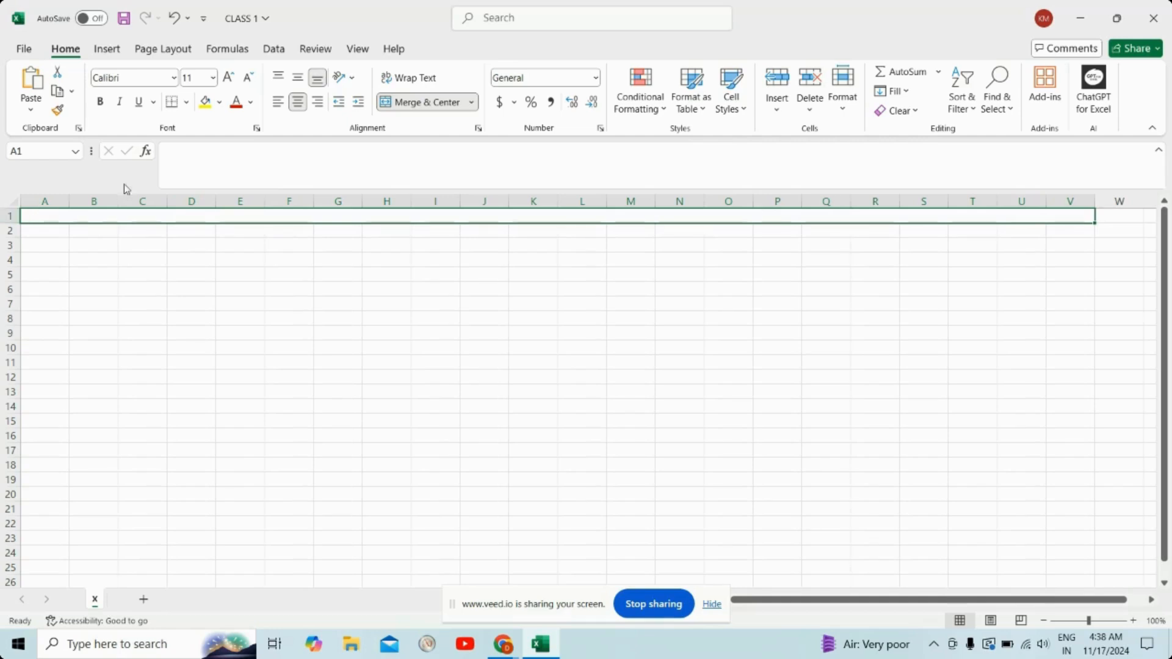
pyautogui.click(229, 246)
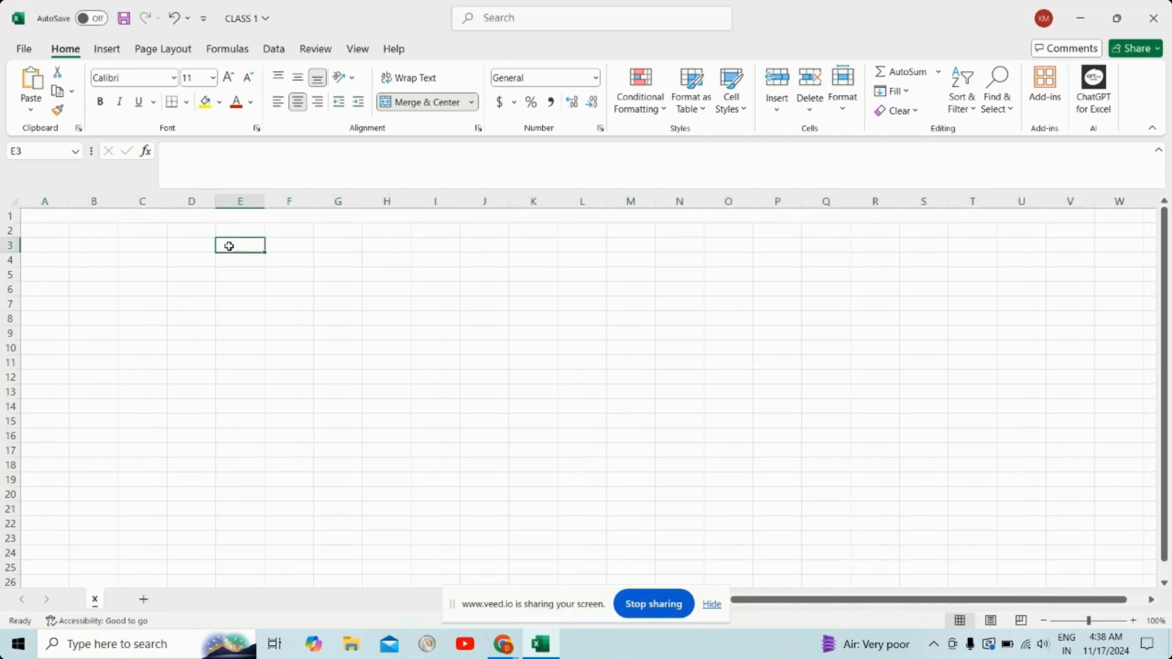
pyautogui.click(215, 218)
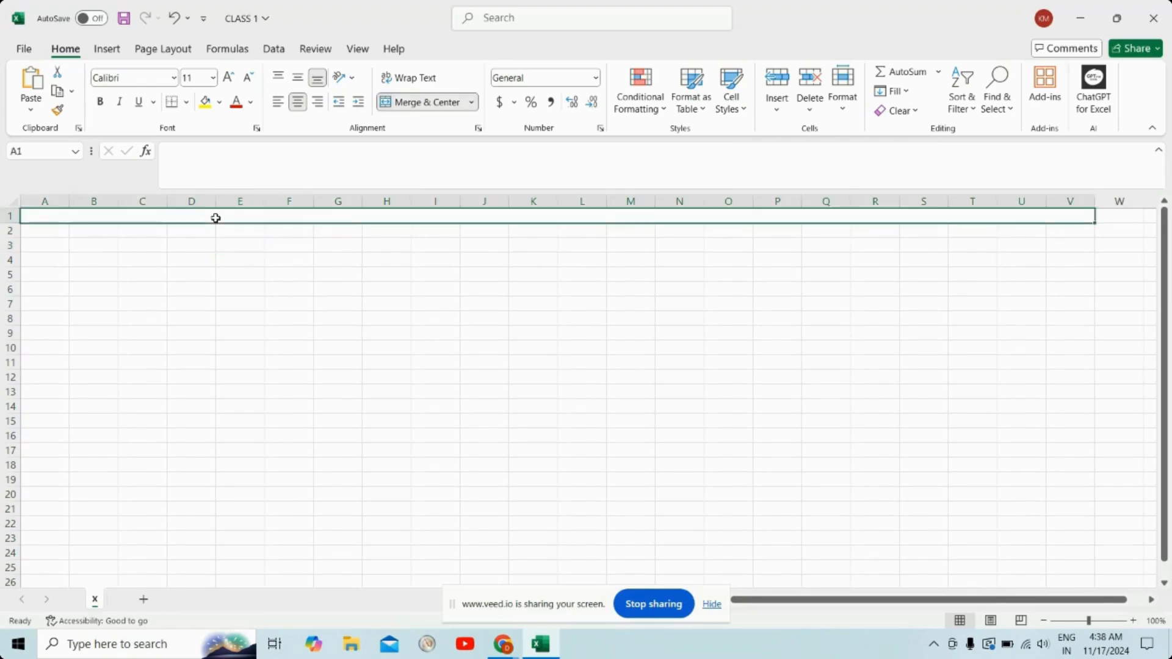
pyautogui.click(154, 248)
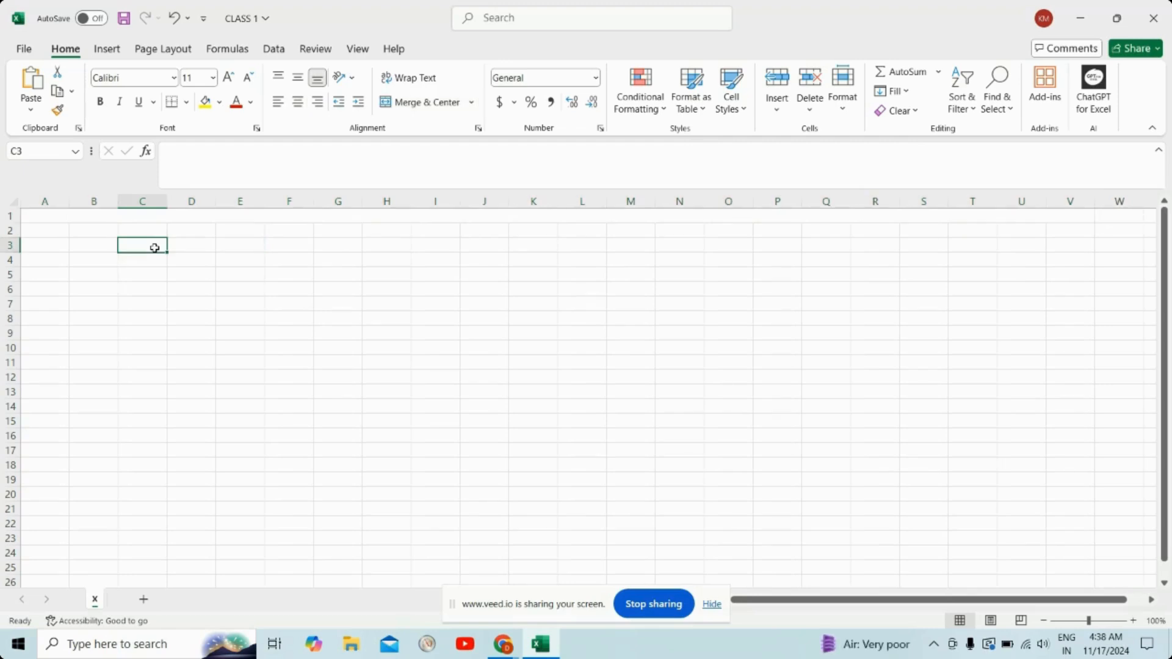
# Step: Enter the title NOVEMBER MONTH EXPENSES in the merged cell A1, and pad it with leading spaces towards the middle
pyautogui.click(130, 217)
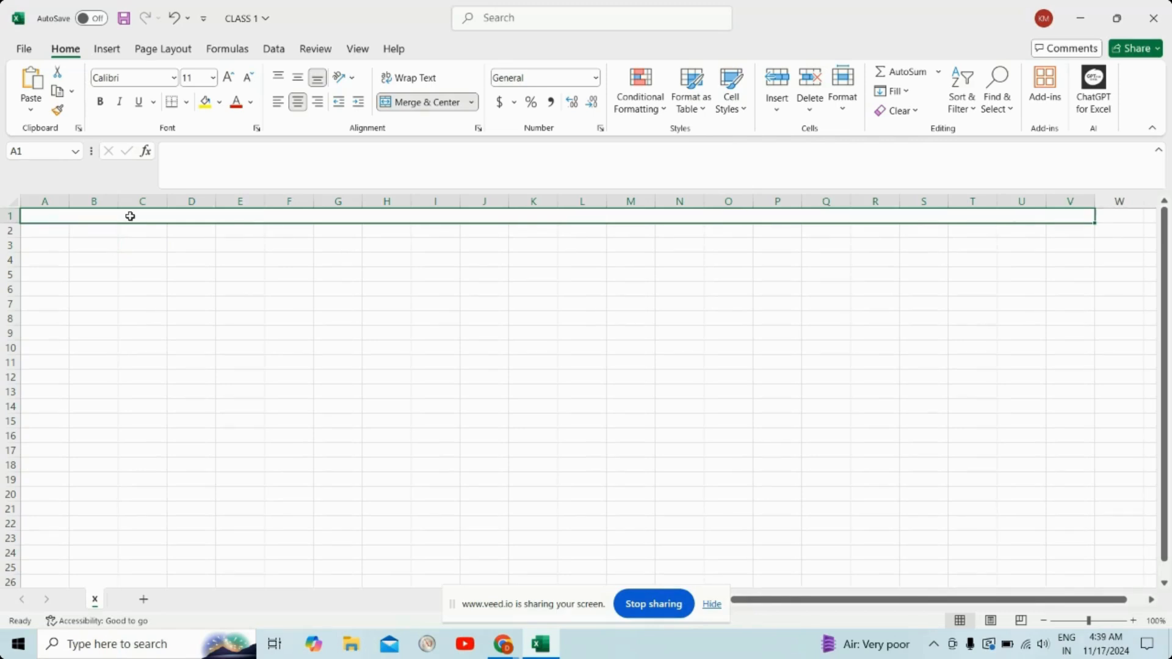
pyautogui.click(221, 156)
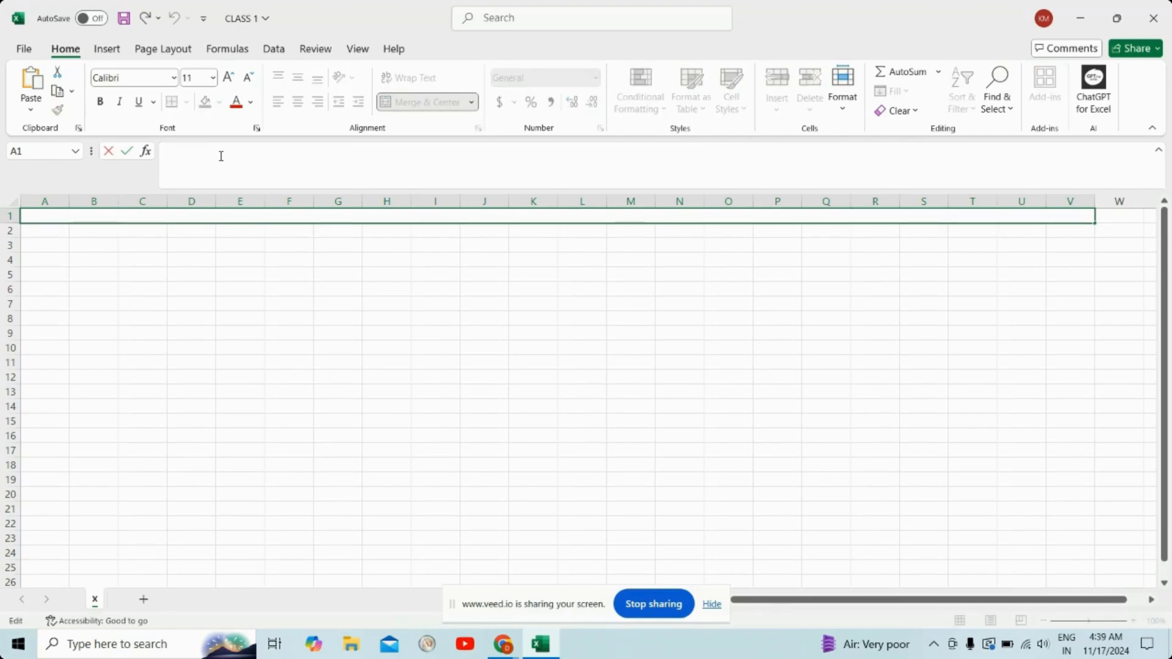
pyautogui.write('NOVE')
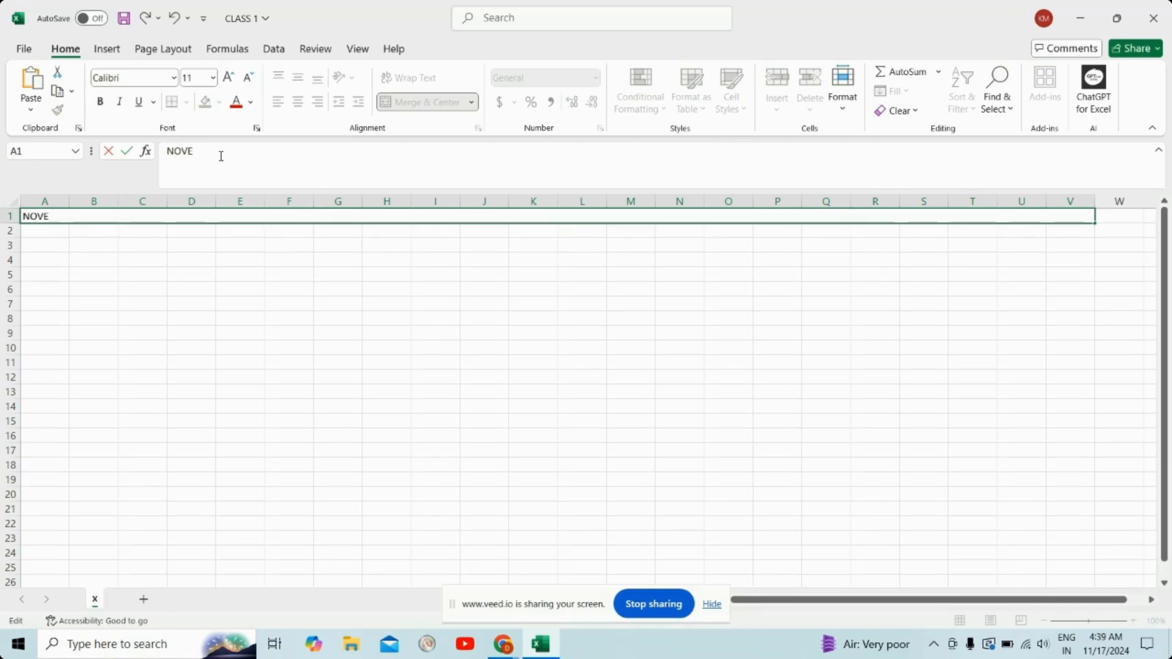
pyautogui.write('MBER')
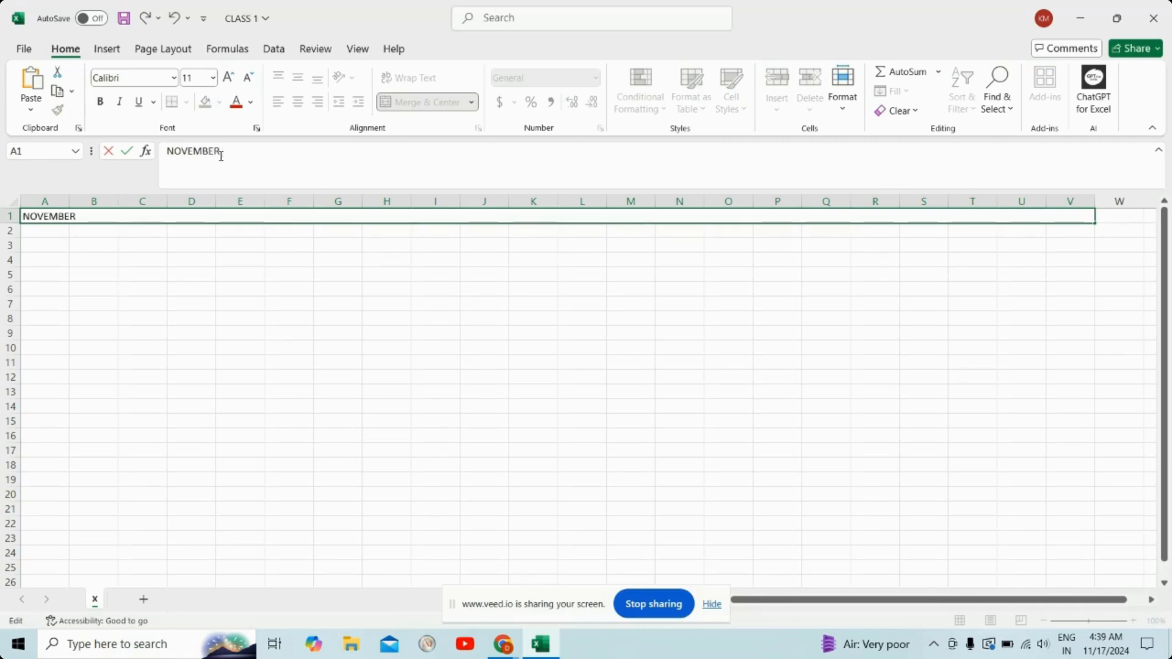
pyautogui.write(' MONTH ')
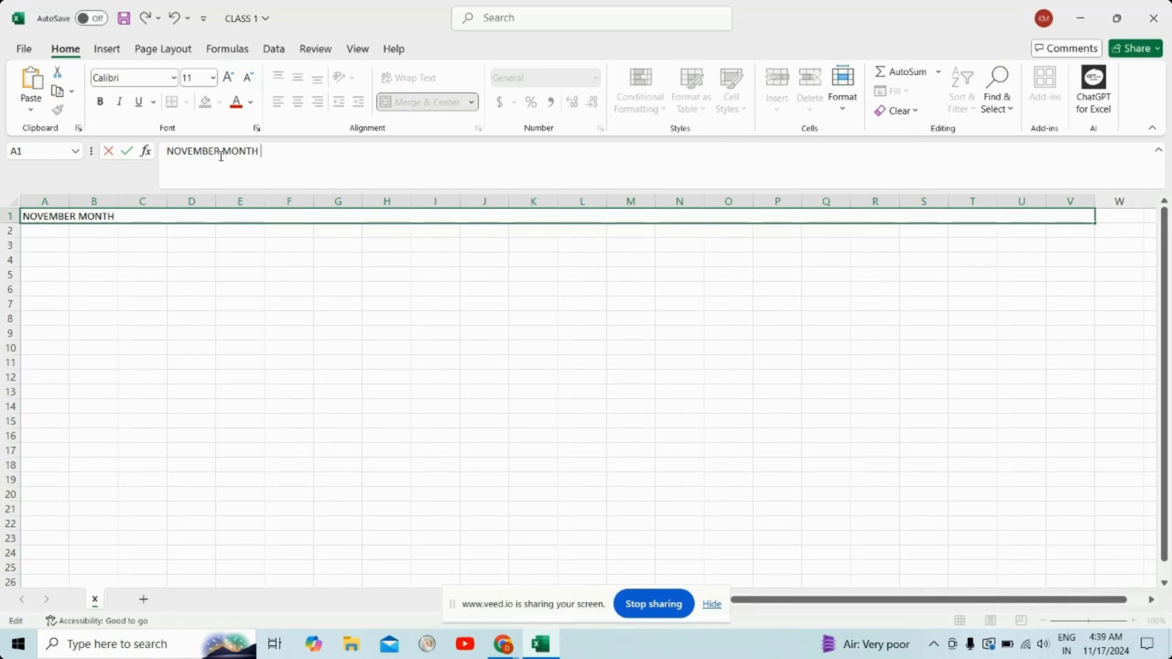
pyautogui.write('EXPENSES')
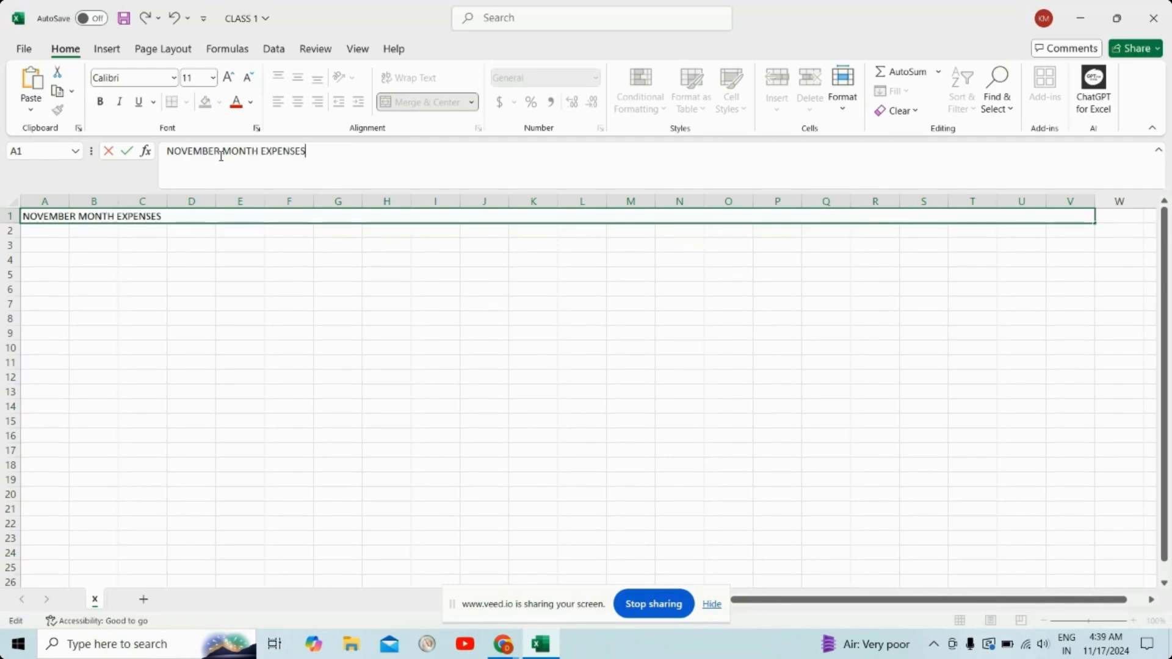
pyautogui.click(168, 151)
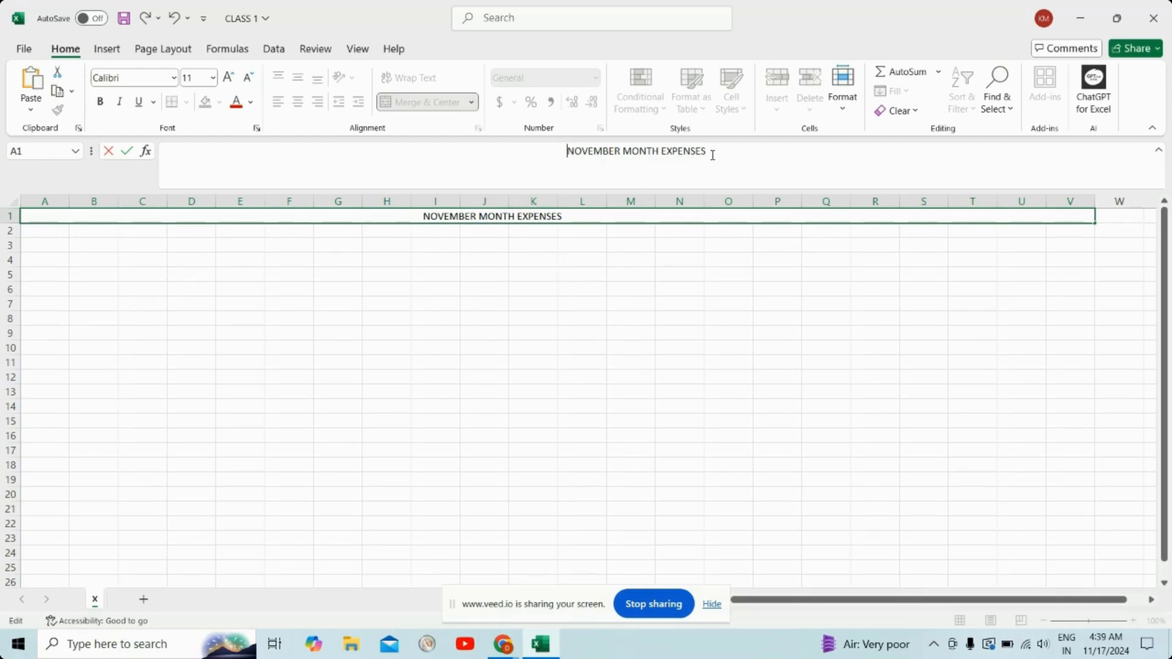
# Step: Format the title text in A1 as bold with font size 26, and make row 1 tall enough to show it fully
pyautogui.moveTo(713, 160); pyautogui.dragTo(556, 157)
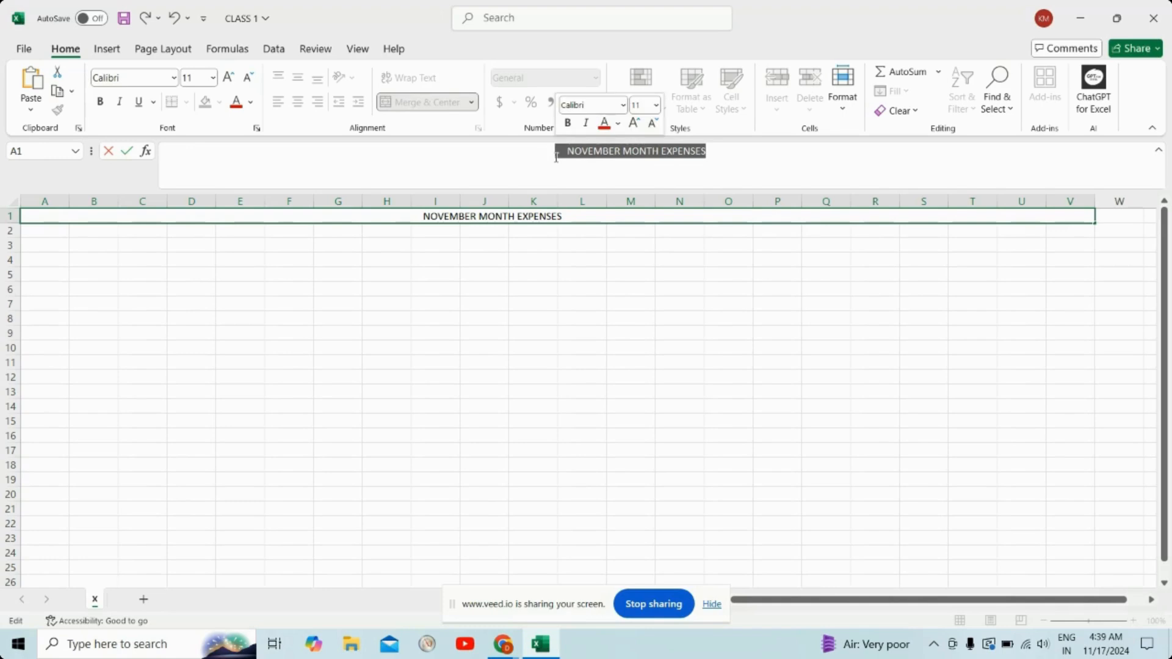
pyautogui.click(568, 124)
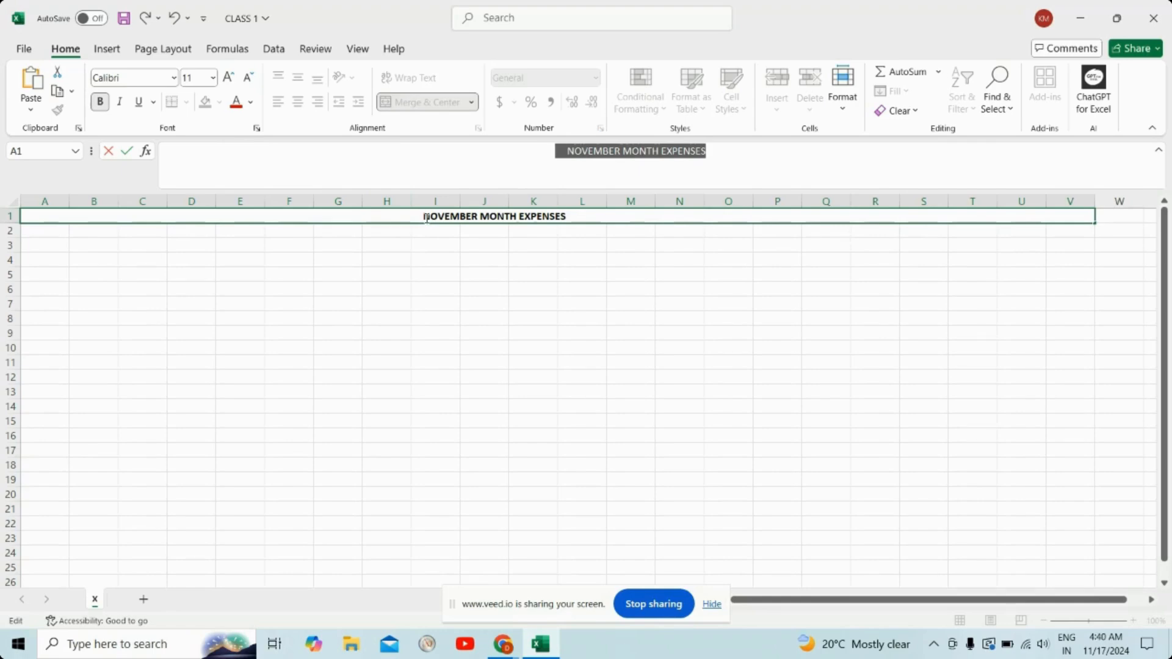
pyautogui.click(212, 84)
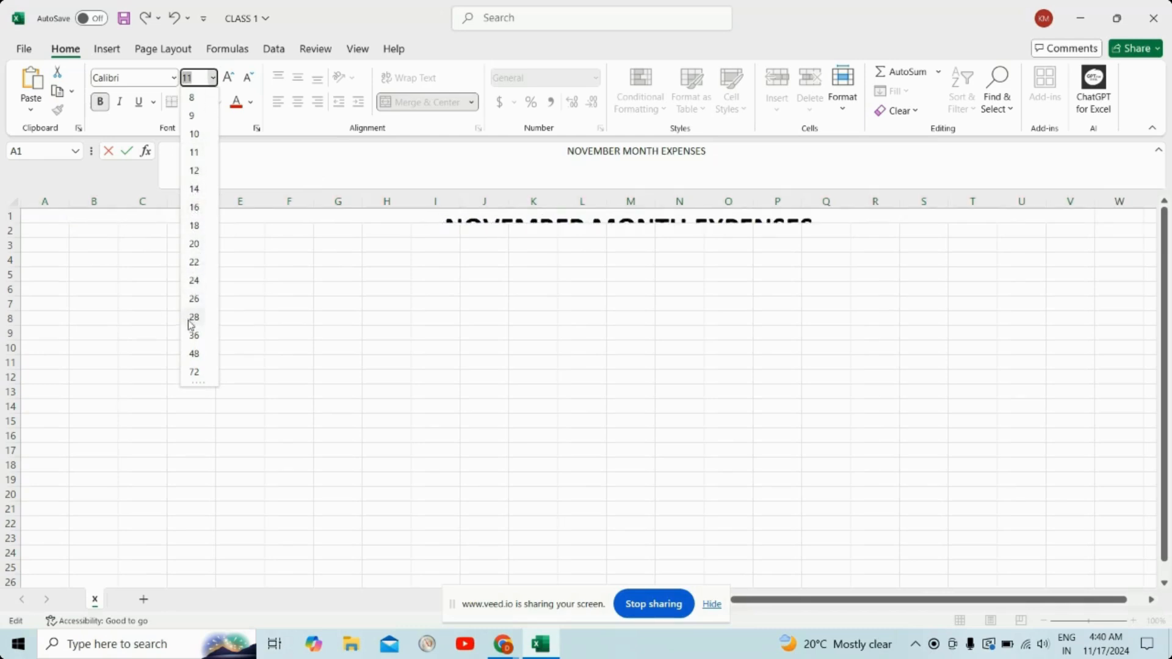
pyautogui.click(192, 301)
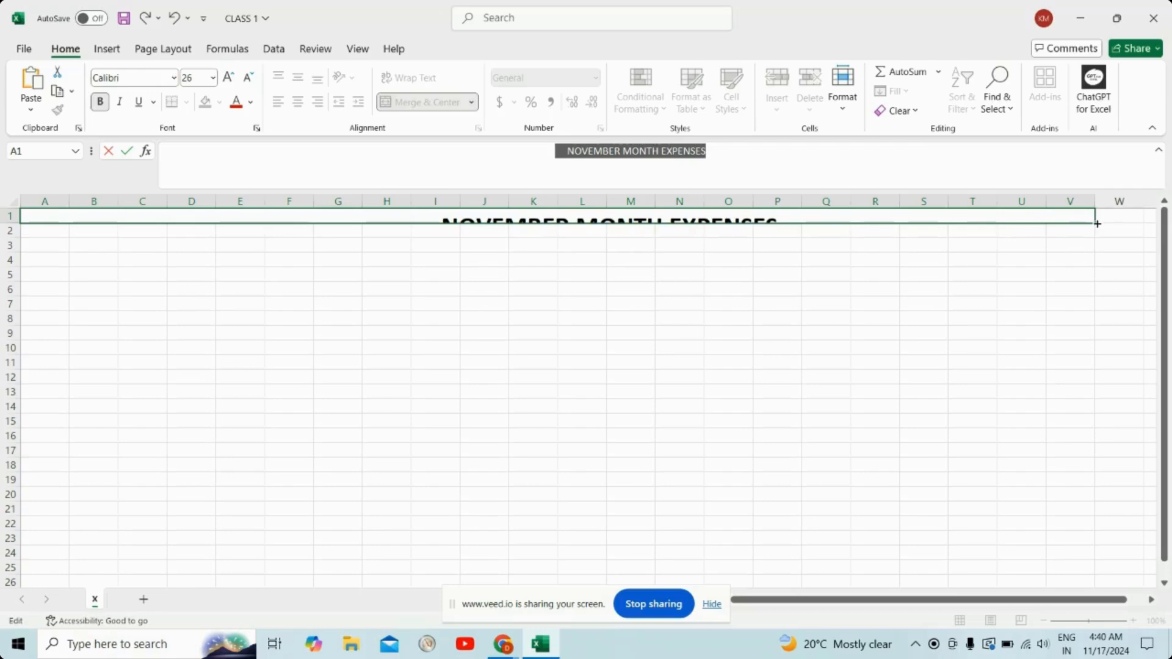
pyautogui.moveTo(1097, 223); pyautogui.dragTo(1096, 243)
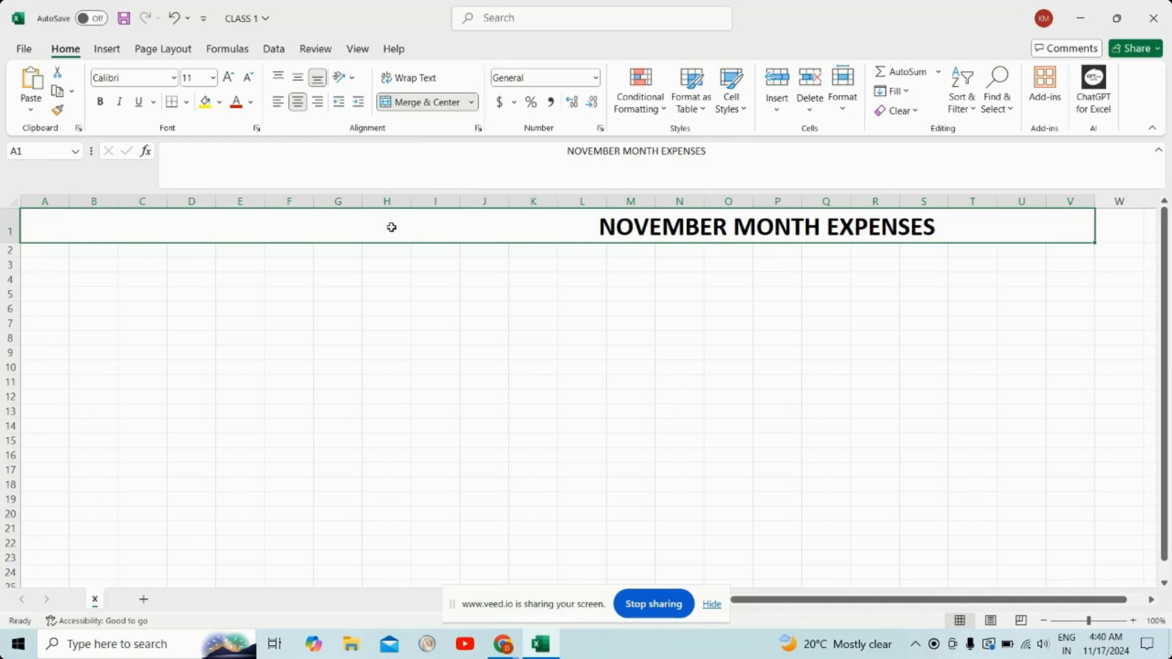
# Step: Turn off the horizontal center alignment of the merged title cell in row 1
pyautogui.click(387, 262)
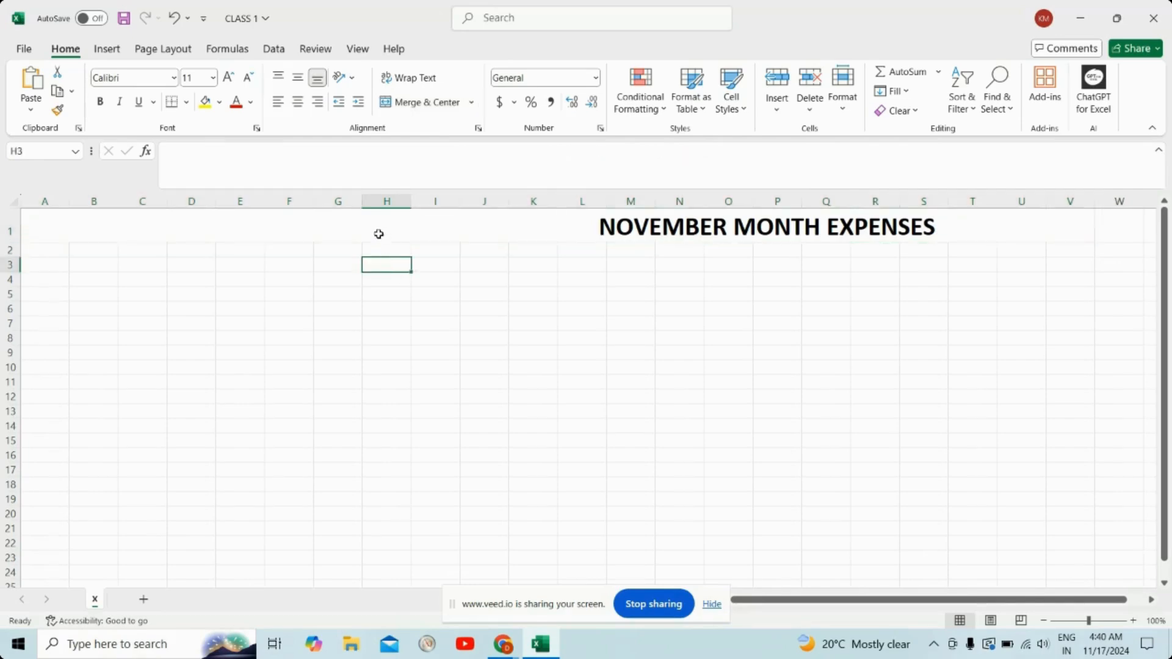
pyautogui.click(378, 234)
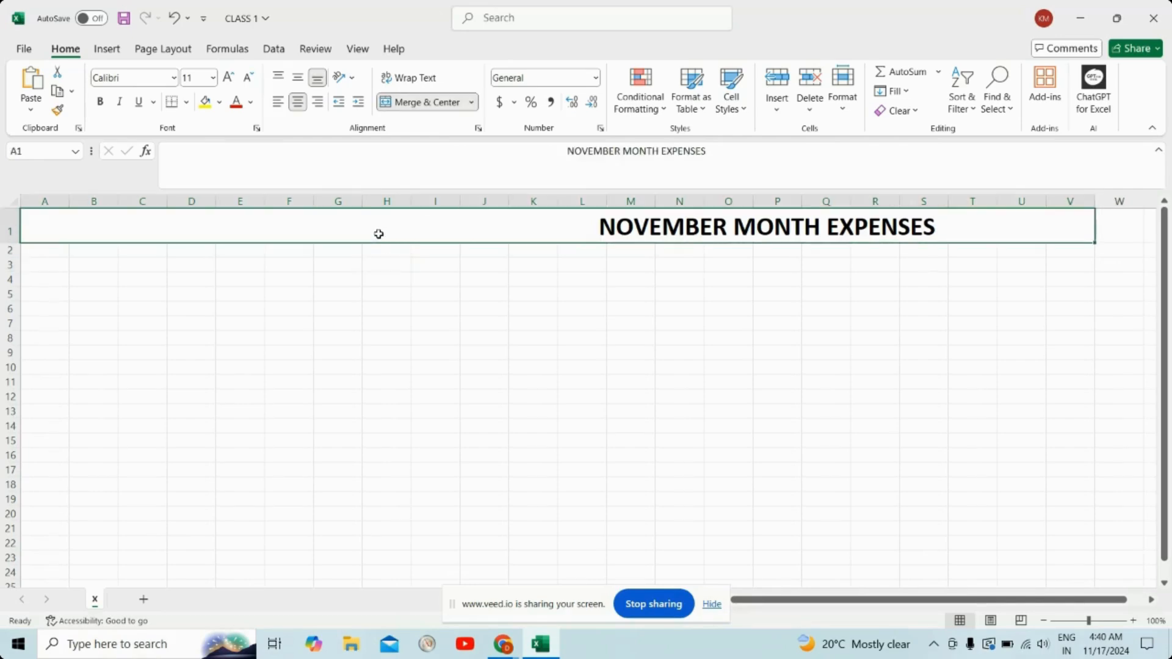
pyautogui.click(297, 105)
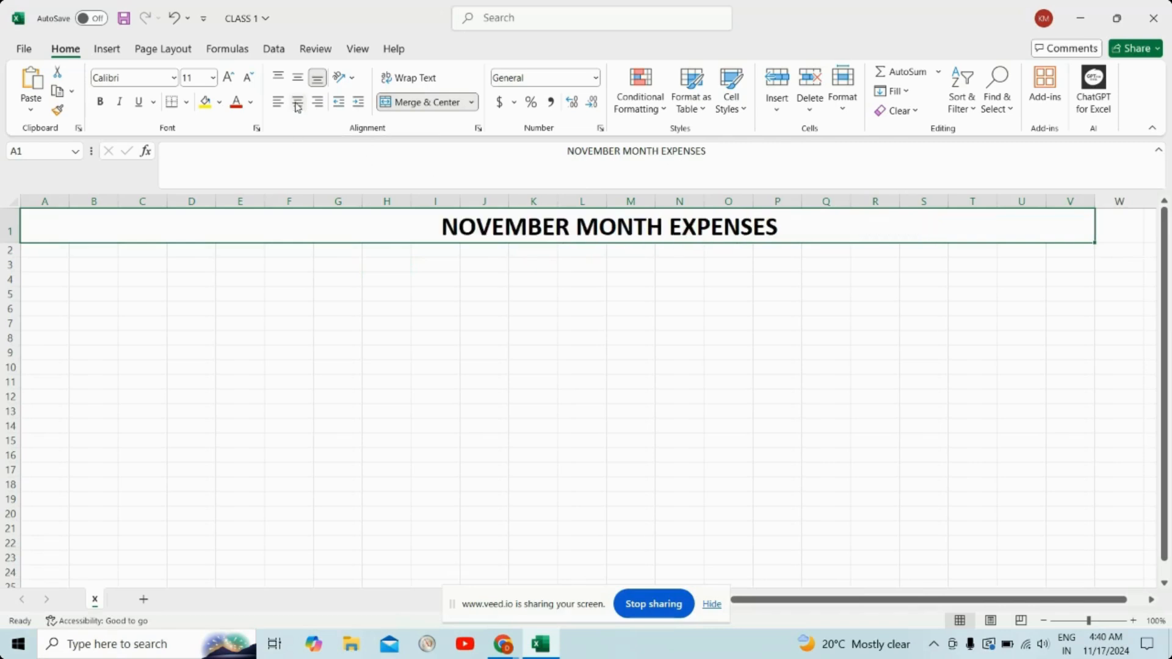
# Step: Try center, right and left horizontal alignment on the merged title cell in row 1, ending with left alignment
pyautogui.click(297, 105)
pyautogui.click(297, 105)
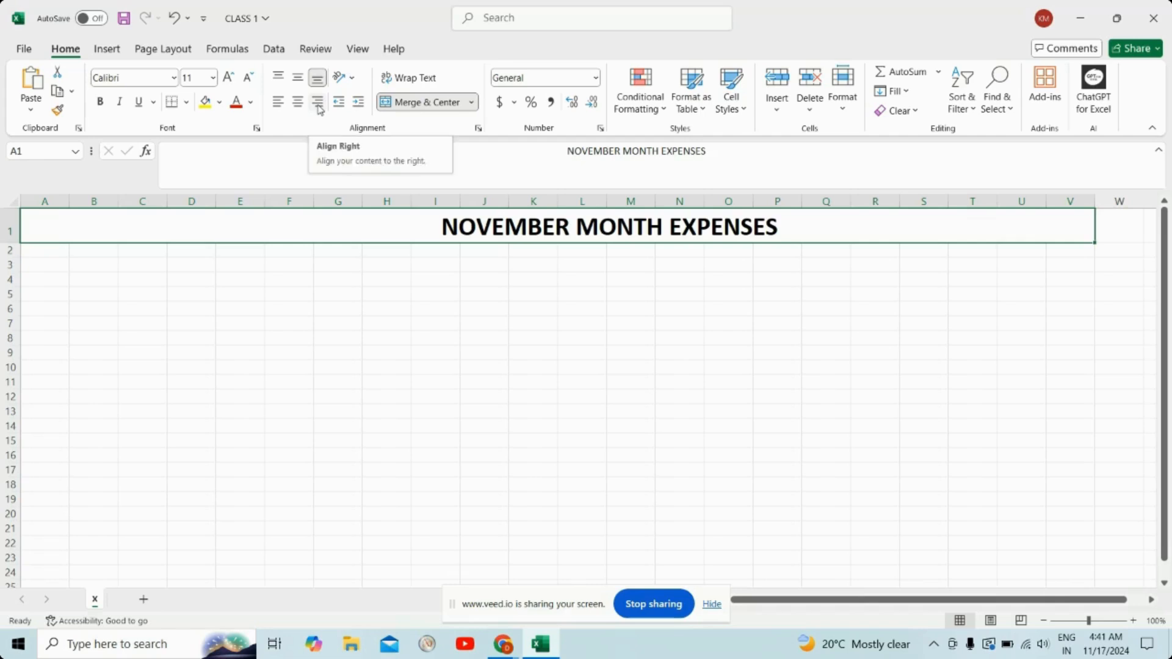
pyautogui.click(318, 104)
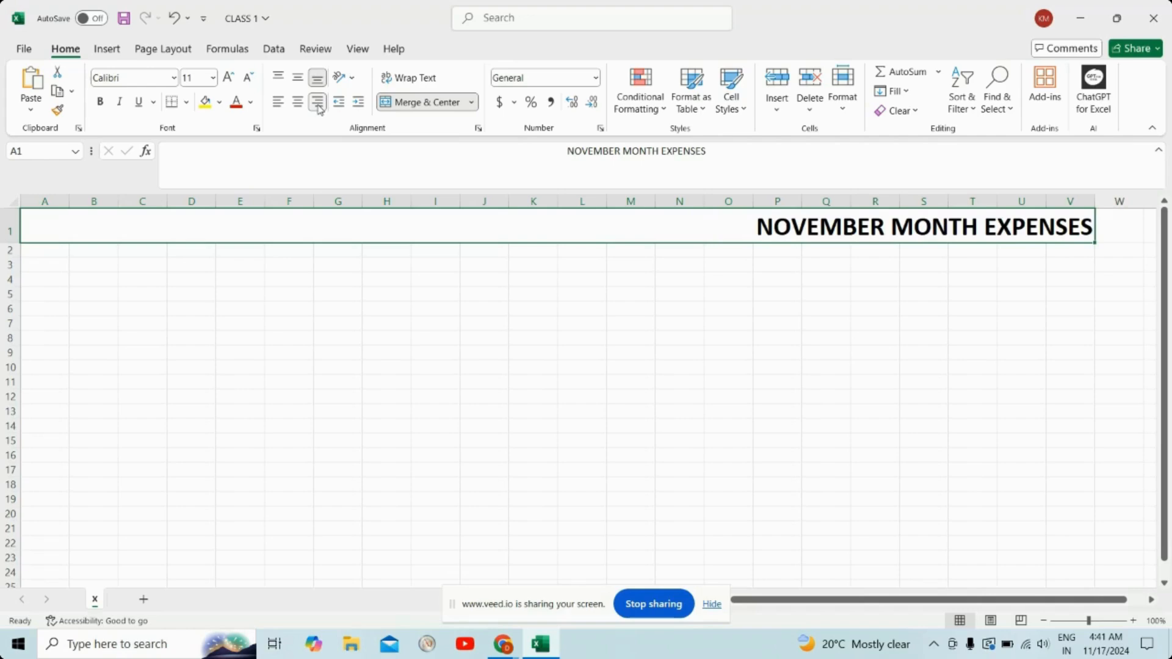
pyautogui.click(279, 103)
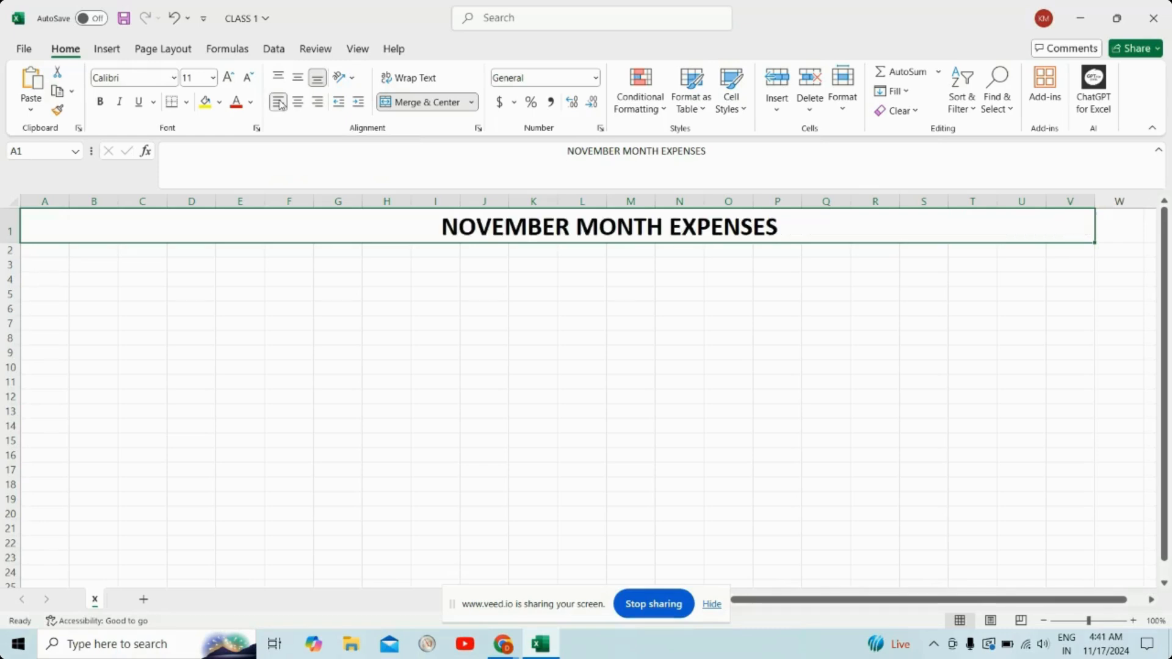
# Step: Delete all the leading spaces before NOVEMBER MONTH EXPENSES in cell A1
pyautogui.click(566, 150)
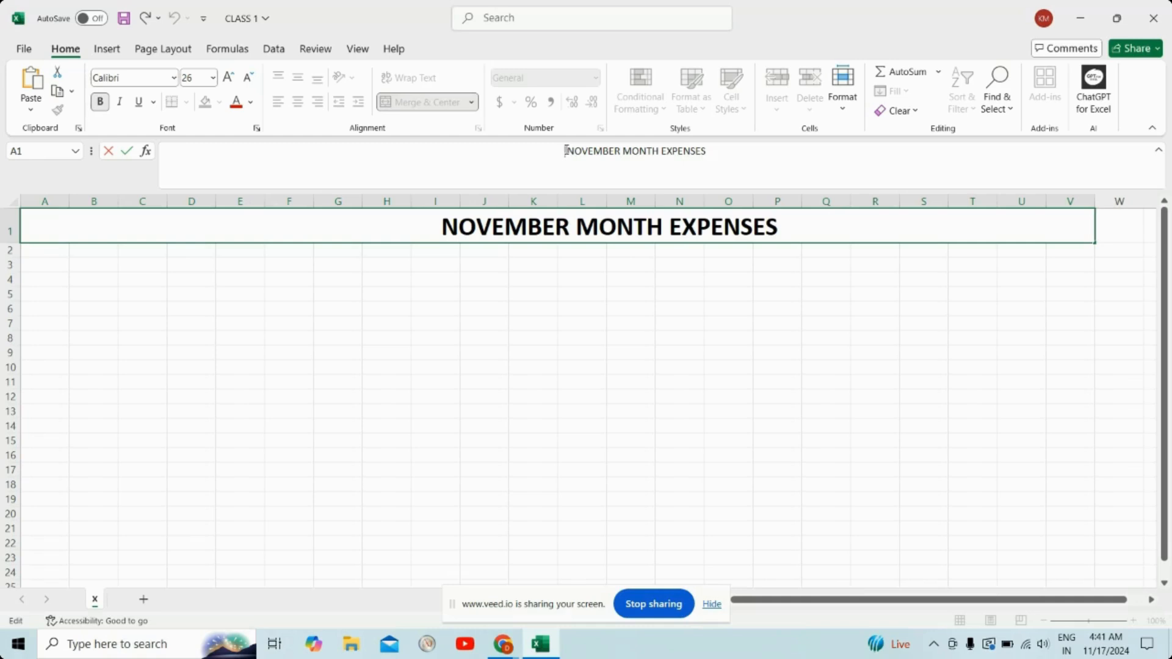
pyautogui.press('BackSpace')
pyautogui.press('BackSpace')
pyautogui.press('BackSpace')
pyautogui.press('BackSpace')
pyautogui.press('BackSpace')
pyautogui.press('BackSpace')
pyautogui.press('BackSpace')
pyautogui.press('BackSpace')
pyautogui.press('BackSpace')
pyautogui.press('BackSpace')
pyautogui.press('BackSpace')
pyautogui.press('BackSpace')
pyautogui.press('BackSpace')
pyautogui.press('BackSpace')
pyautogui.press('BackSpace')
pyautogui.press('BackSpace')
pyautogui.press('BackSpace')
pyautogui.press('BackSpace')
pyautogui.press('BackSpace')
pyautogui.press('BackSpace')
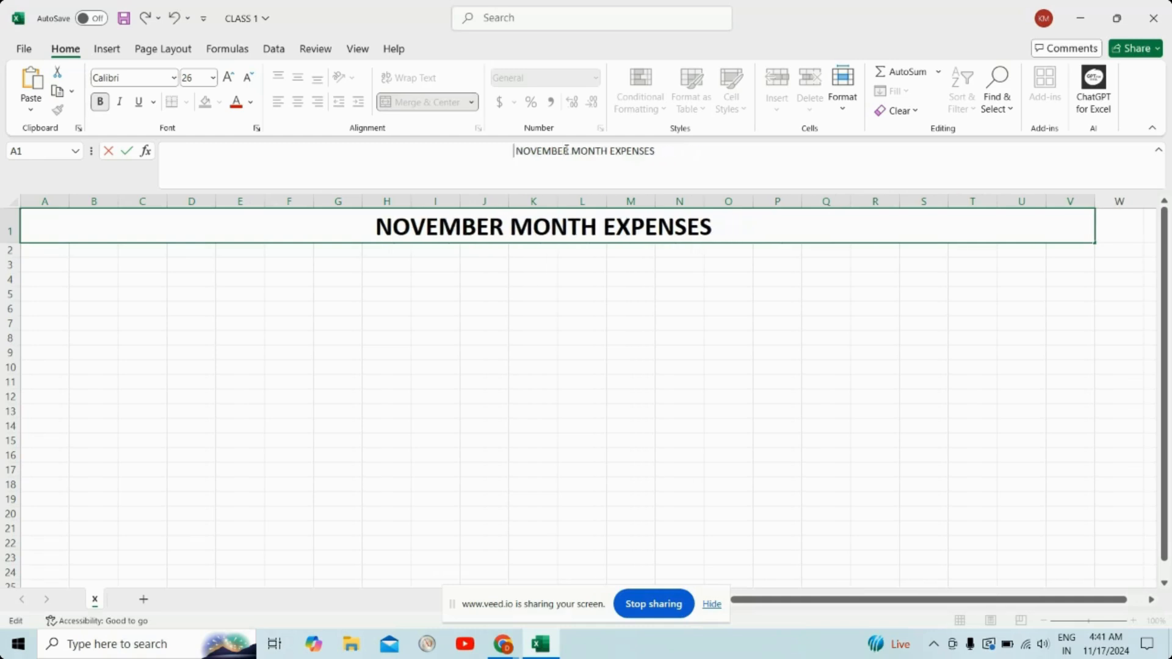
pyautogui.press('BackSpace')
pyautogui.press('BackSpace')
pyautogui.press('BackSpace')
pyautogui.press('BackSpace')
pyautogui.press('BackSpace')
pyautogui.press('BackSpace')
pyautogui.press('BackSpace')
pyautogui.press('BackSpace')
pyautogui.press('BackSpace')
pyautogui.press('BackSpace')
pyautogui.press('BackSpace')
pyautogui.press('BackSpace')
pyautogui.press('BackSpace')
pyautogui.press('BackSpace')
pyautogui.press('BackSpace')
pyautogui.press('BackSpace')
pyautogui.press('BackSpace')
pyautogui.press('BackSpace')
pyautogui.press('BackSpace')
pyautogui.press('BackSpace')
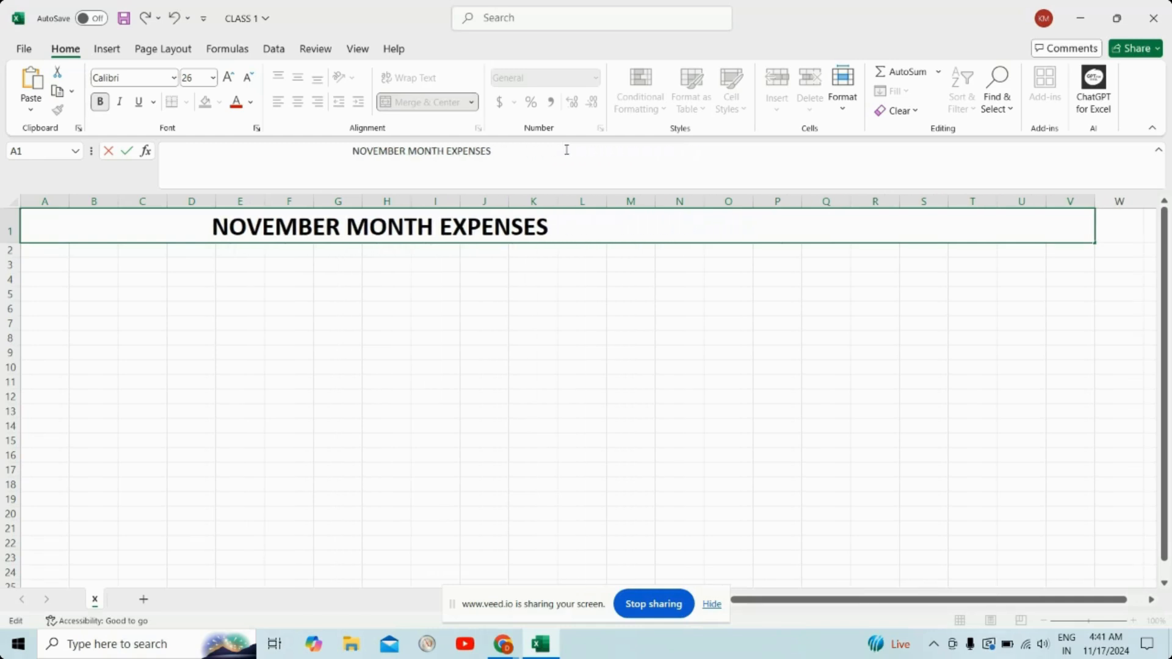
pyautogui.press('BackSpace')
pyautogui.press('BackSpace')
pyautogui.press('BackSpace')
pyautogui.press('BackSpace')
pyautogui.press('BackSpace')
pyautogui.press('BackSpace')
pyautogui.press('BackSpace')
pyautogui.press('BackSpace')
pyautogui.press('BackSpace')
pyautogui.press('BackSpace')
pyautogui.press('BackSpace')
pyautogui.press('BackSpace')
pyautogui.press('BackSpace')
pyautogui.press('BackSpace')
pyautogui.press('BackSpace')
pyautogui.press('BackSpace')
pyautogui.press('BackSpace')
pyautogui.press('BackSpace')
pyautogui.press('BackSpace')
pyautogui.press('BackSpace')
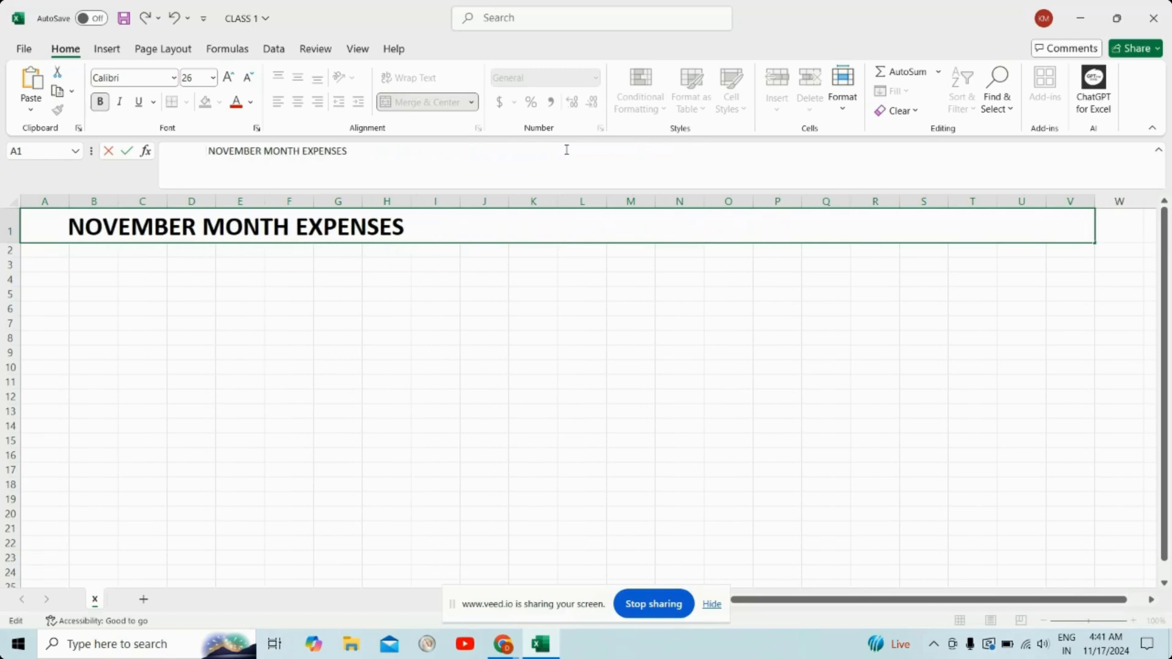
pyautogui.press('BackSpace')
pyautogui.press('BackSpace')
pyautogui.press('BackSpace')
pyautogui.press('BackSpace')
pyautogui.press('BackSpace')
pyautogui.press('BackSpace')
pyautogui.press('BackSpace')
pyautogui.press('BackSpace')
pyautogui.press('BackSpace')
pyautogui.press('BackSpace')
pyautogui.press('BackSpace')
pyautogui.press('BackSpace')
pyautogui.press('BackSpace')
pyautogui.press('BackSpace')
pyautogui.press('BackSpace')
pyautogui.press('BackSpace')
pyautogui.press('BackSpace')
pyautogui.press('BackSpace')
pyautogui.press('BackSpace')
pyautogui.press('BackSpace')
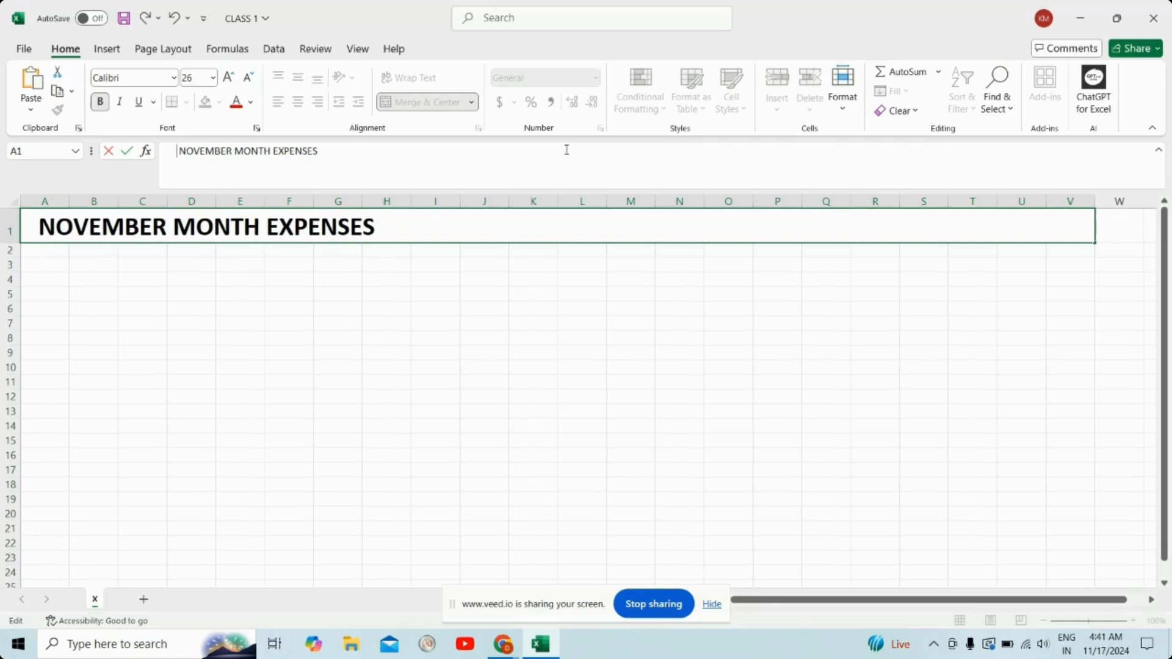
pyautogui.press('BackSpace')
pyautogui.press('BackSpace')
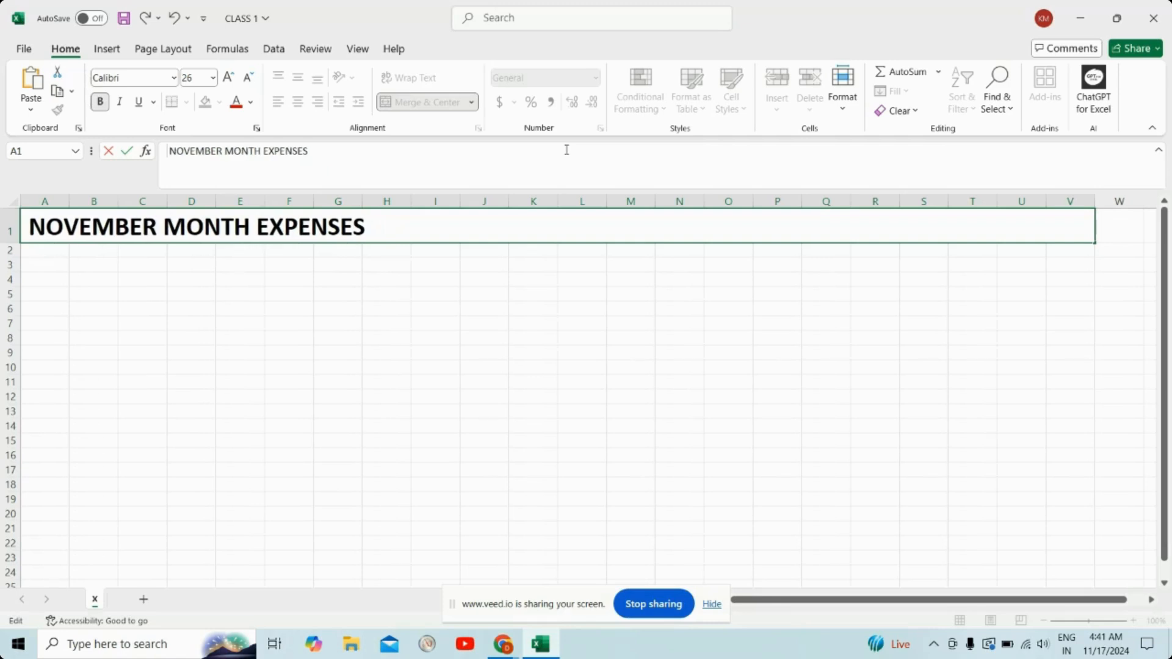
pyautogui.press('BackSpace')
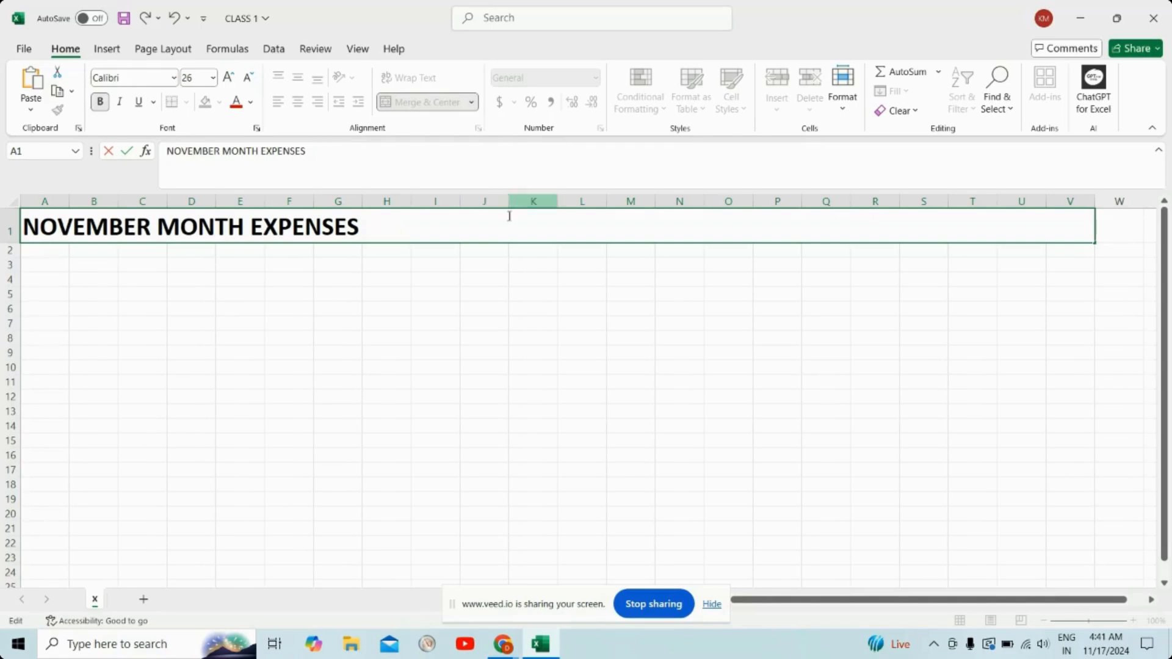
# Step: Try italic and non-bold styling on the whole title text in A1, and restore it to bold without italic
pyautogui.moveTo(354, 153); pyautogui.dragTo(159, 153)
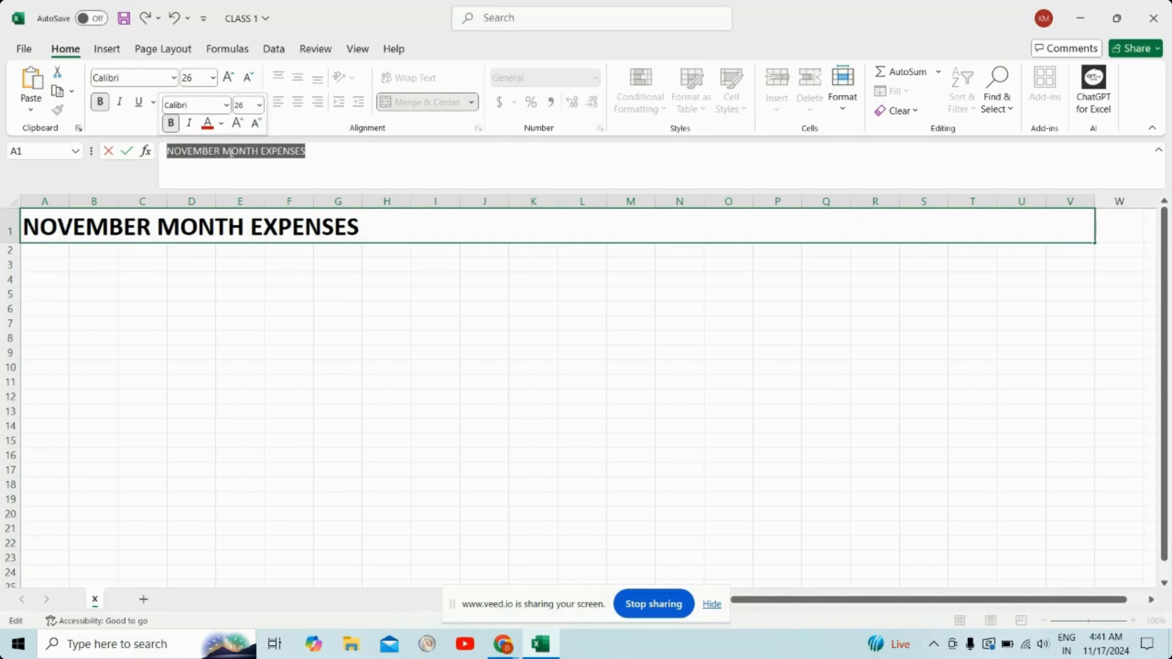
pyautogui.click(379, 233)
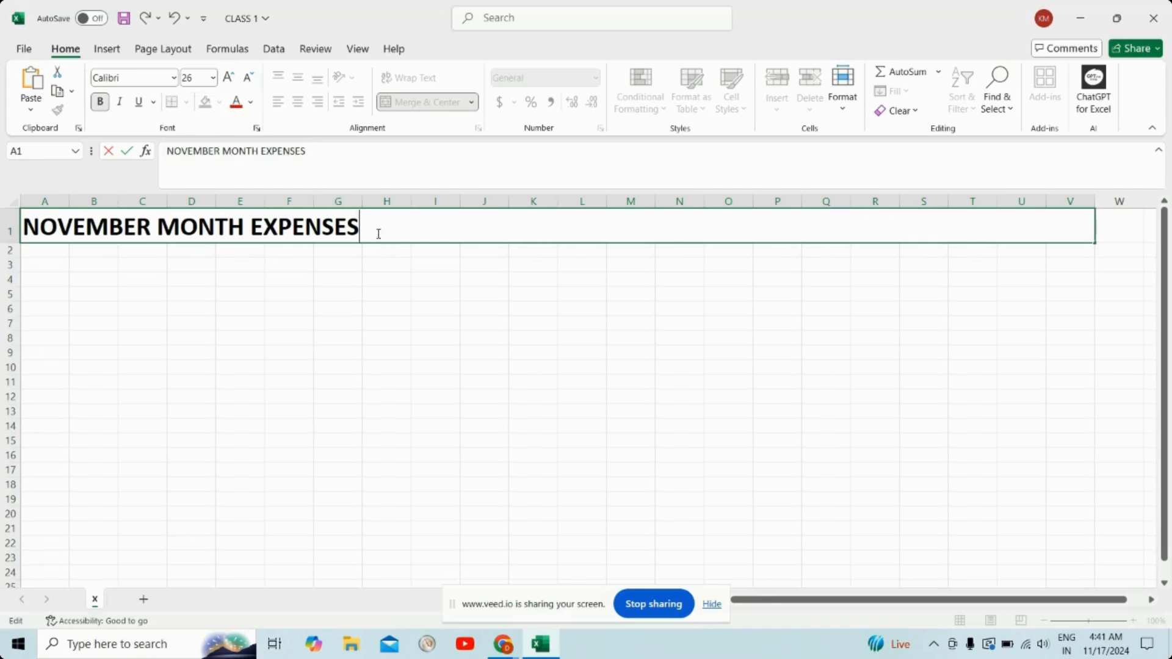
pyautogui.moveTo(379, 234); pyautogui.dragTo(25, 227)
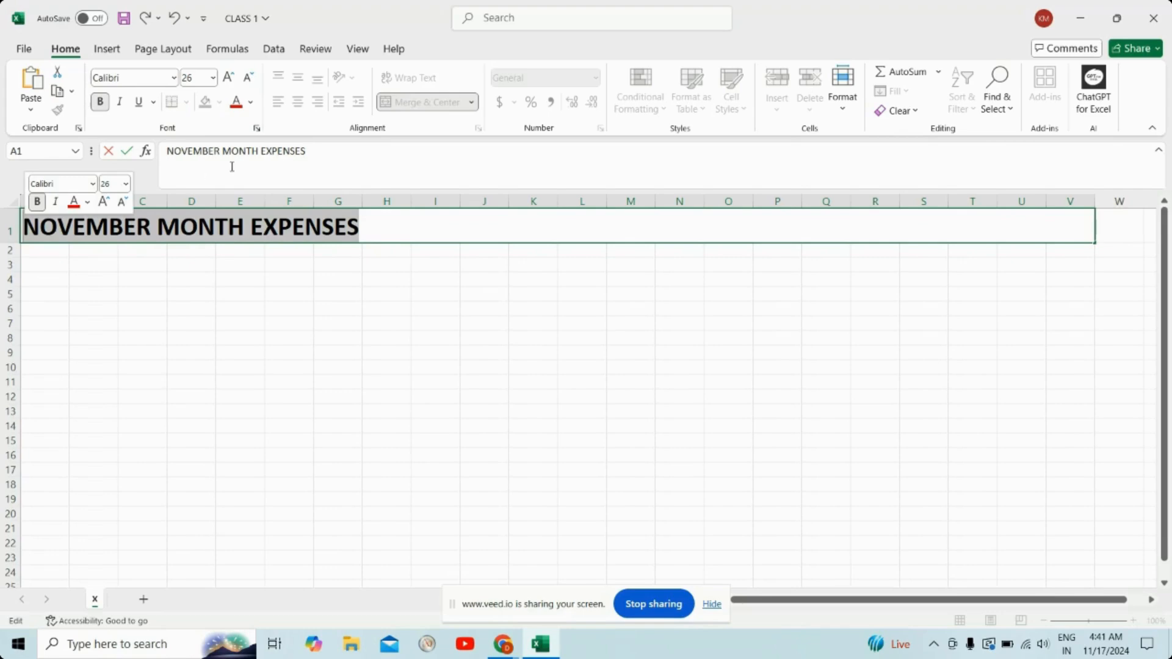
pyautogui.click(56, 204)
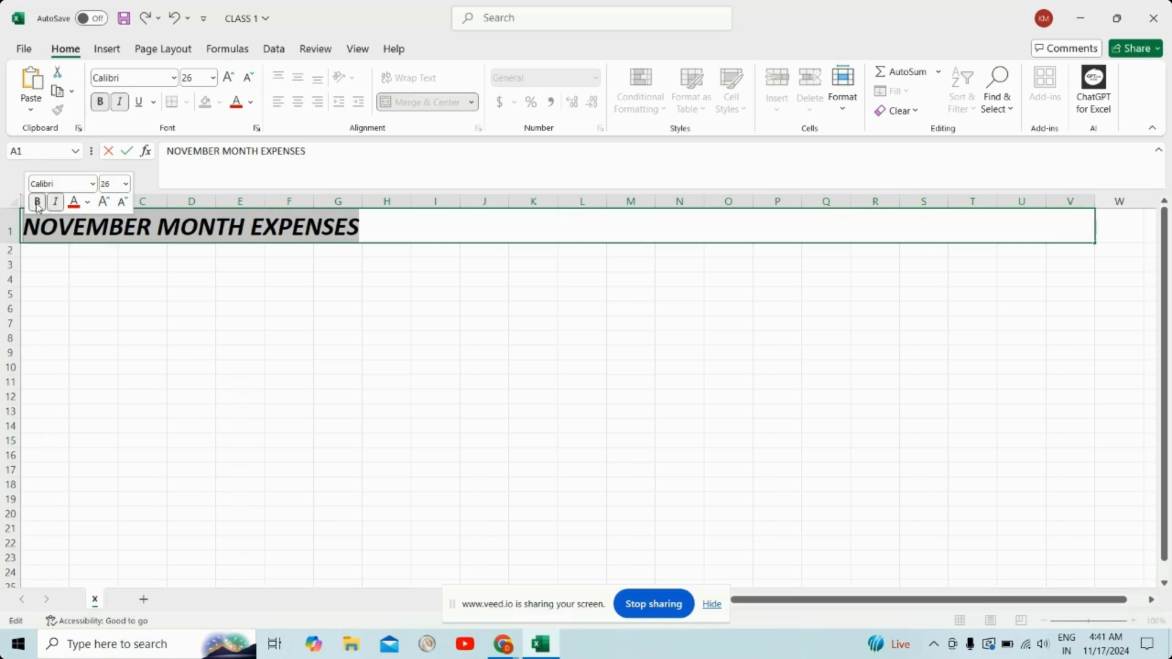
pyautogui.click(37, 203)
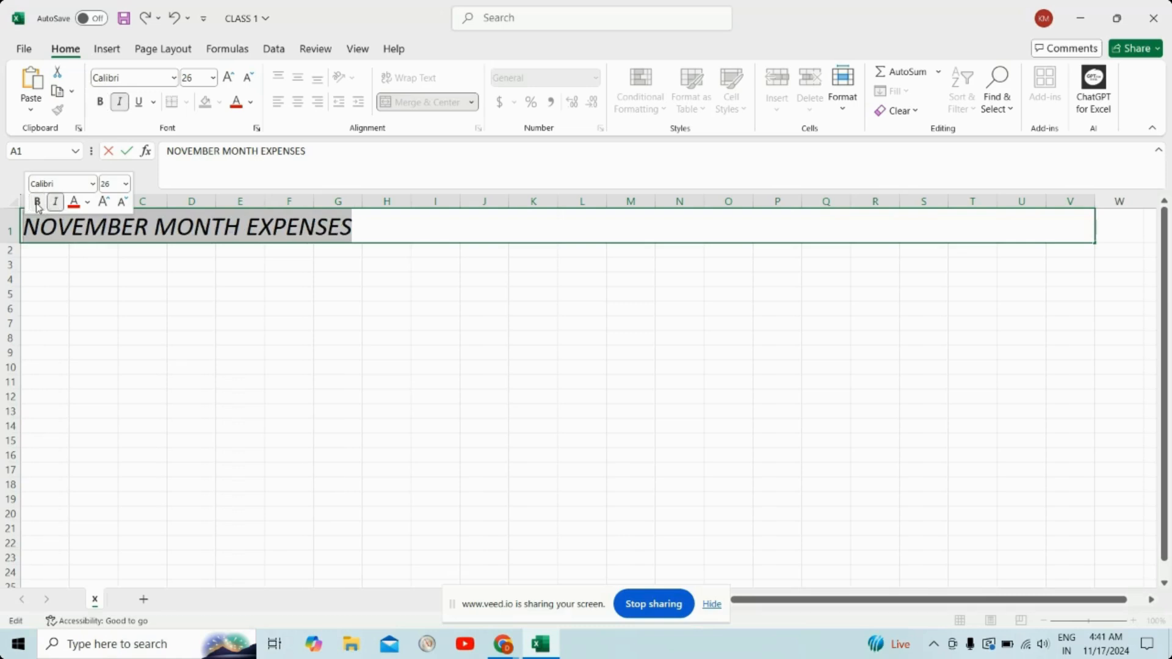
pyautogui.click(37, 203)
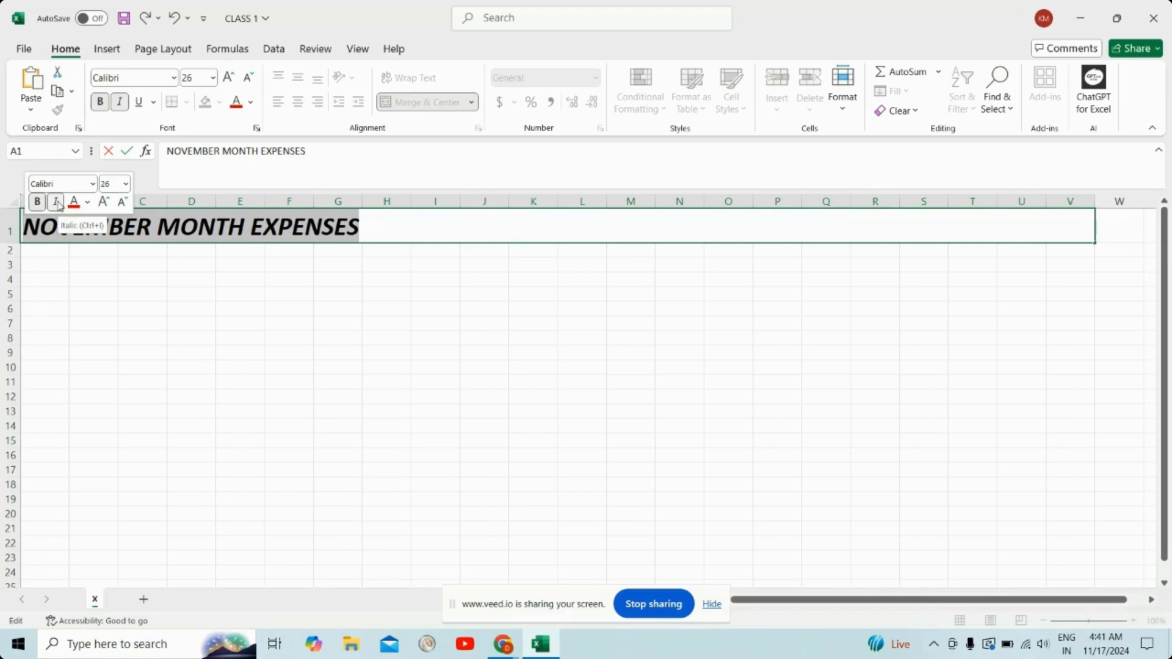
pyautogui.click(56, 203)
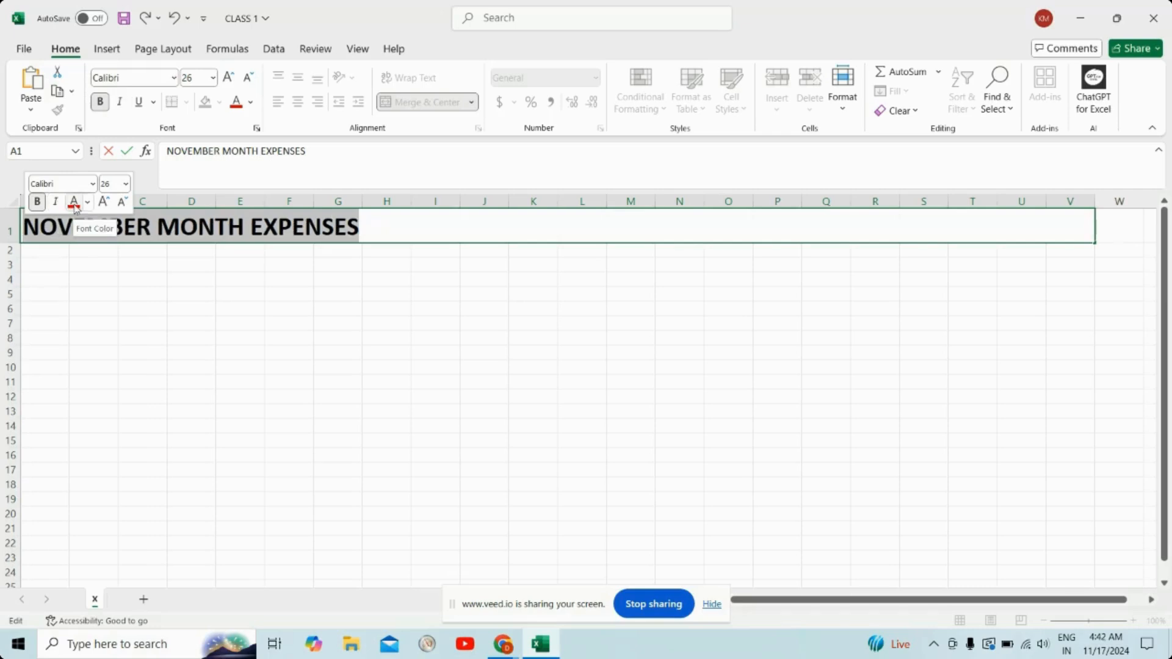
# Step: Color the title text in A1 with the standard Red font color and finish editing the cell
pyautogui.click(86, 205)
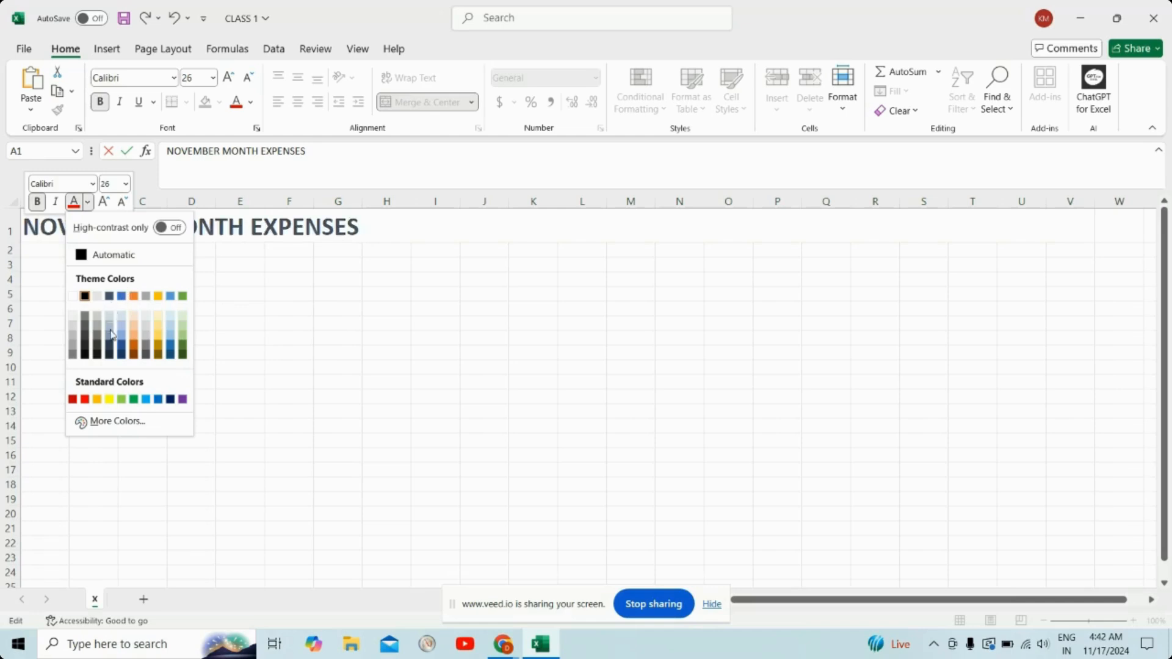
pyautogui.click(84, 400)
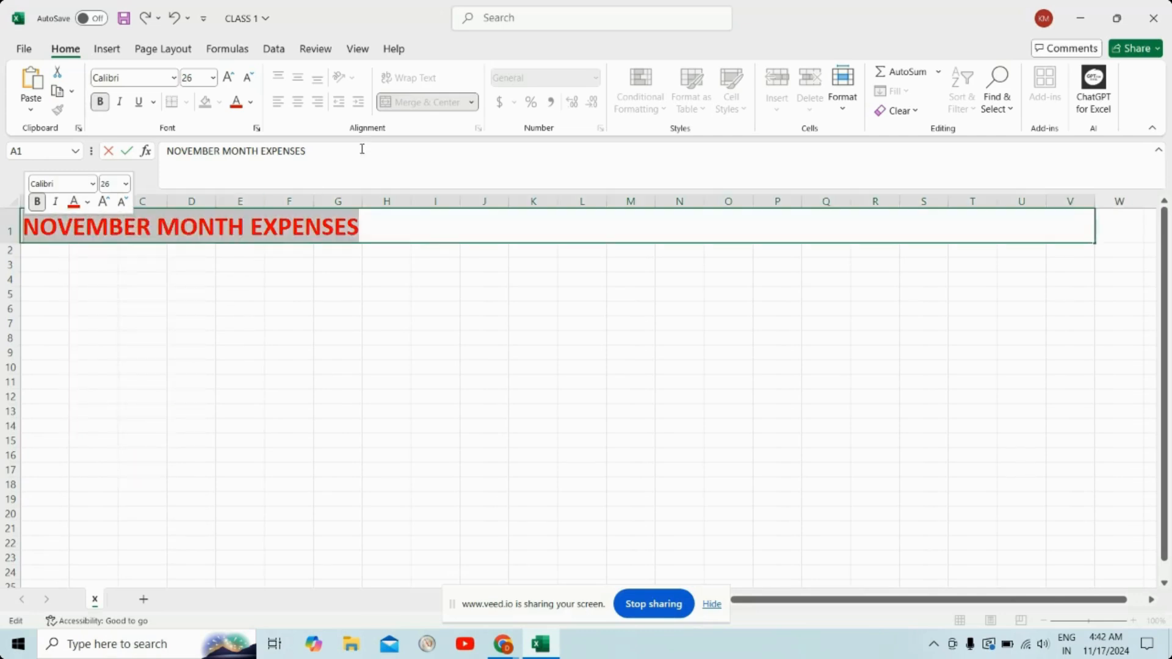
pyautogui.click(388, 234)
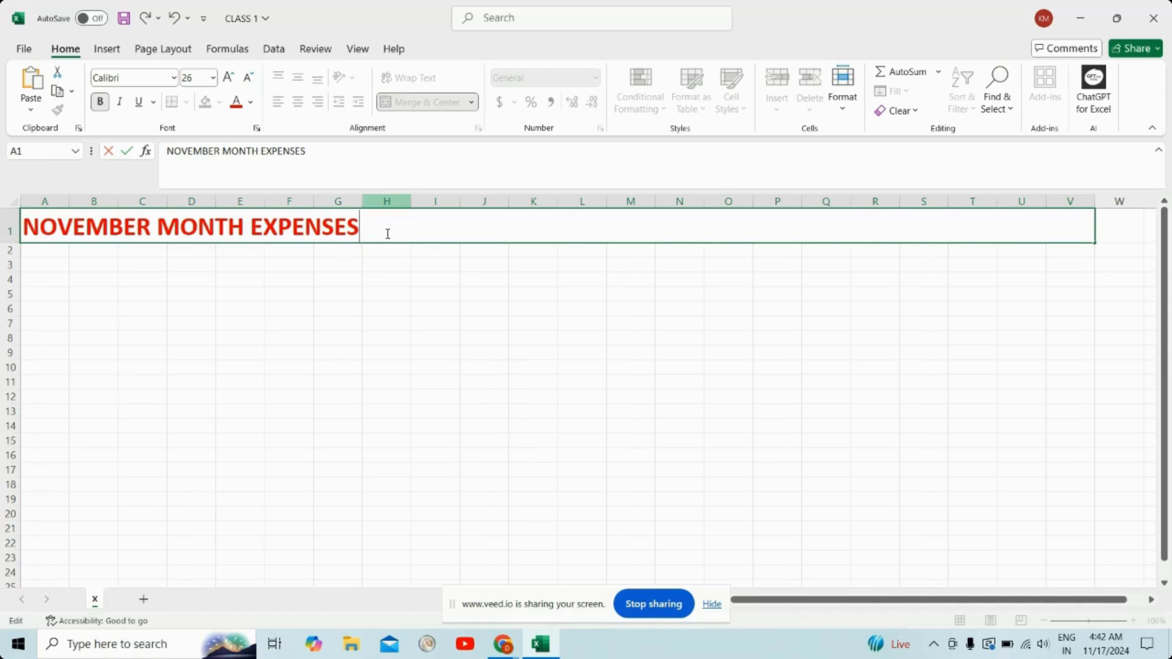
pyautogui.click(7, 230)
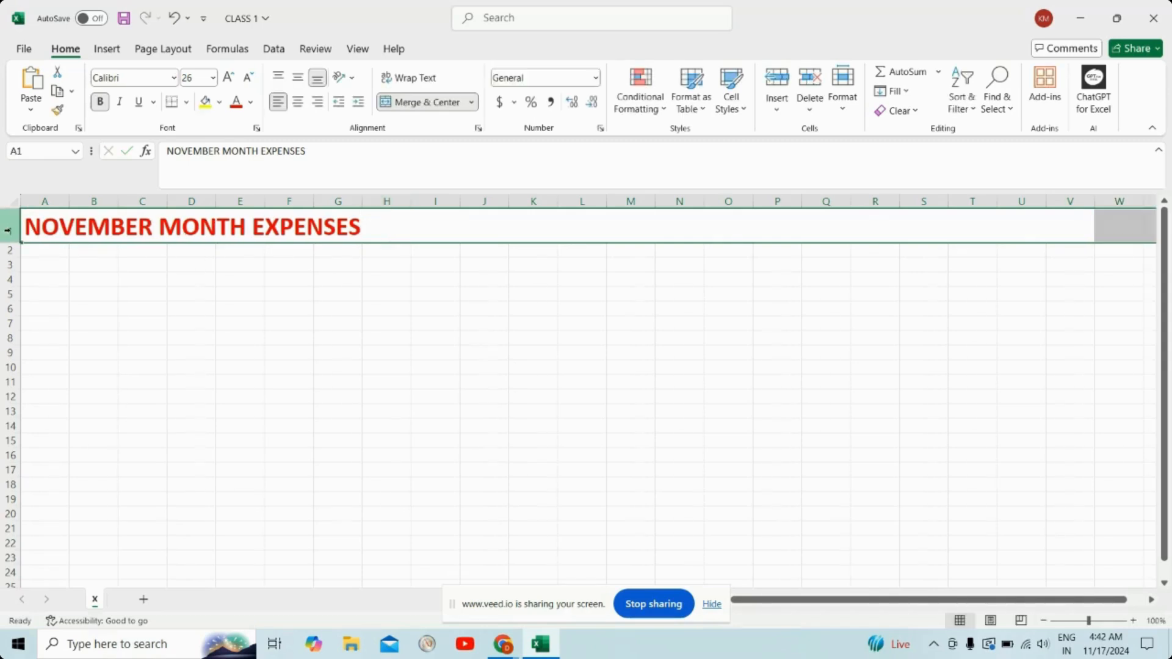
# Step: Fill the merged title cell with a light green theme color and center its text horizontally
pyautogui.click(411, 224)
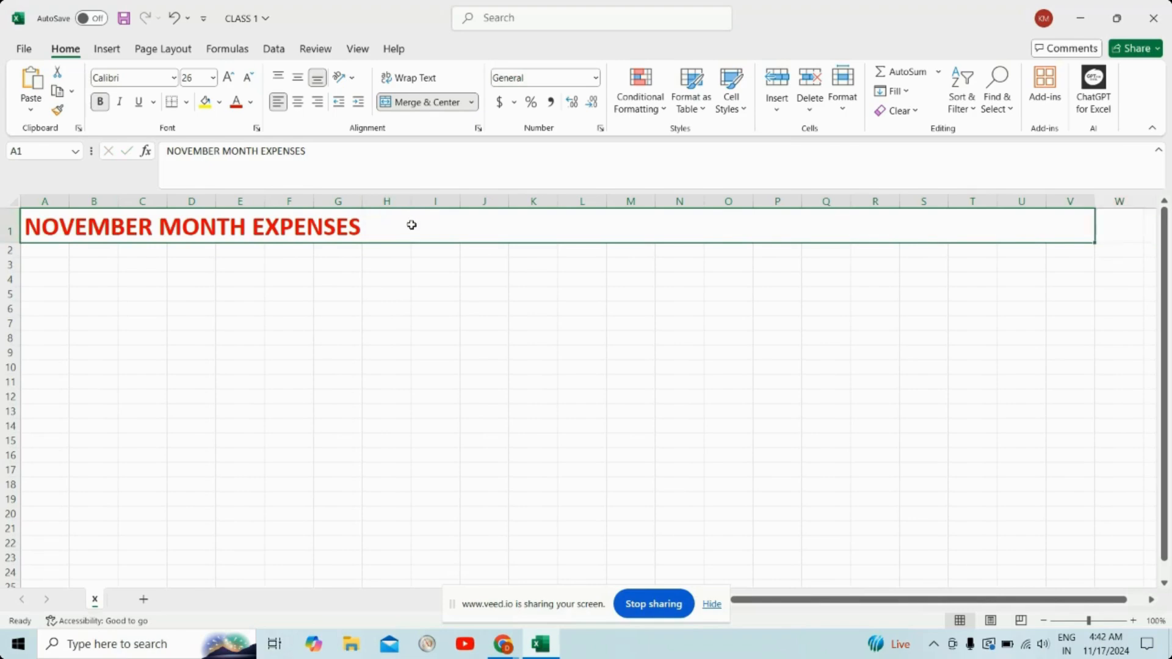
pyautogui.click(218, 108)
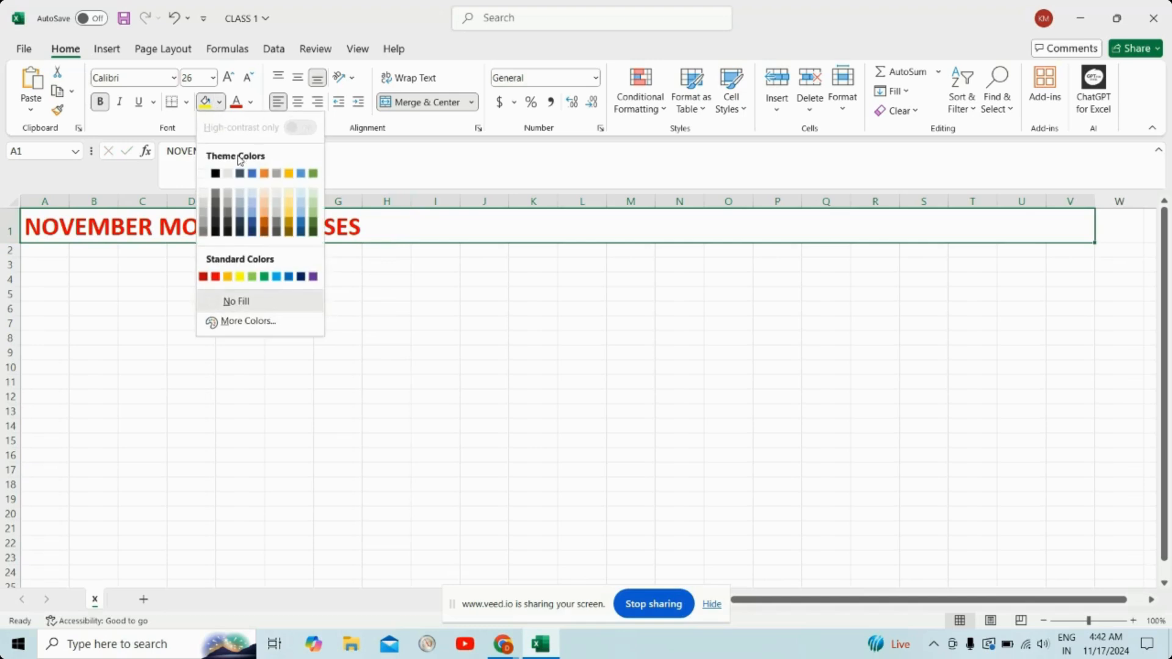
pyautogui.click(314, 203)
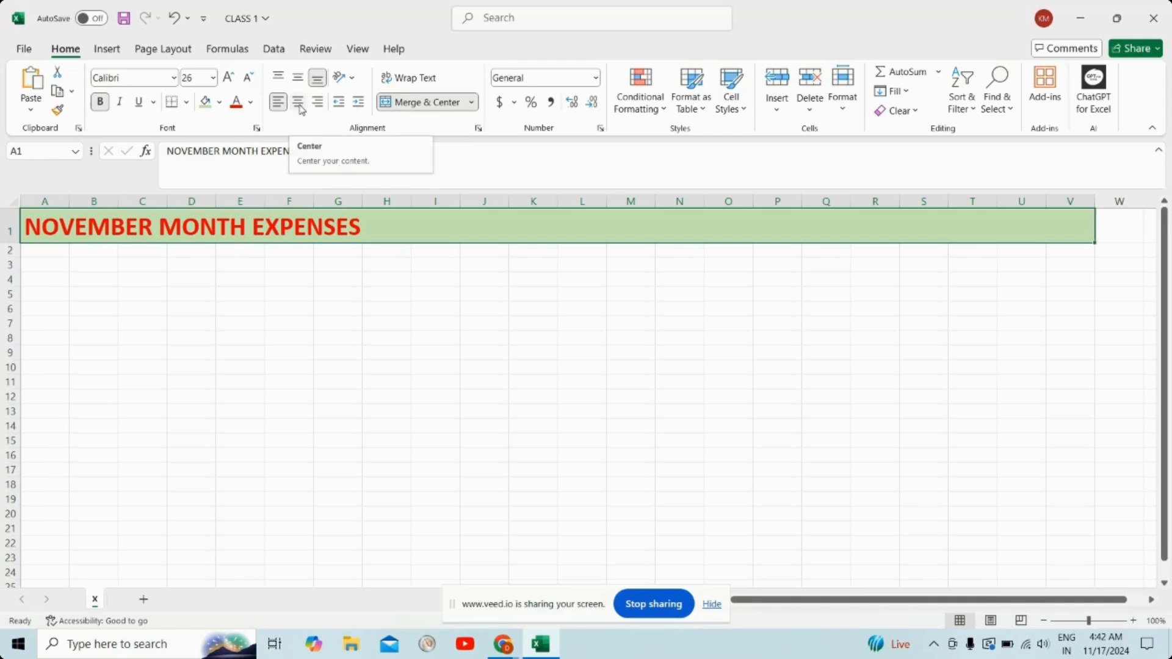
pyautogui.click(299, 103)
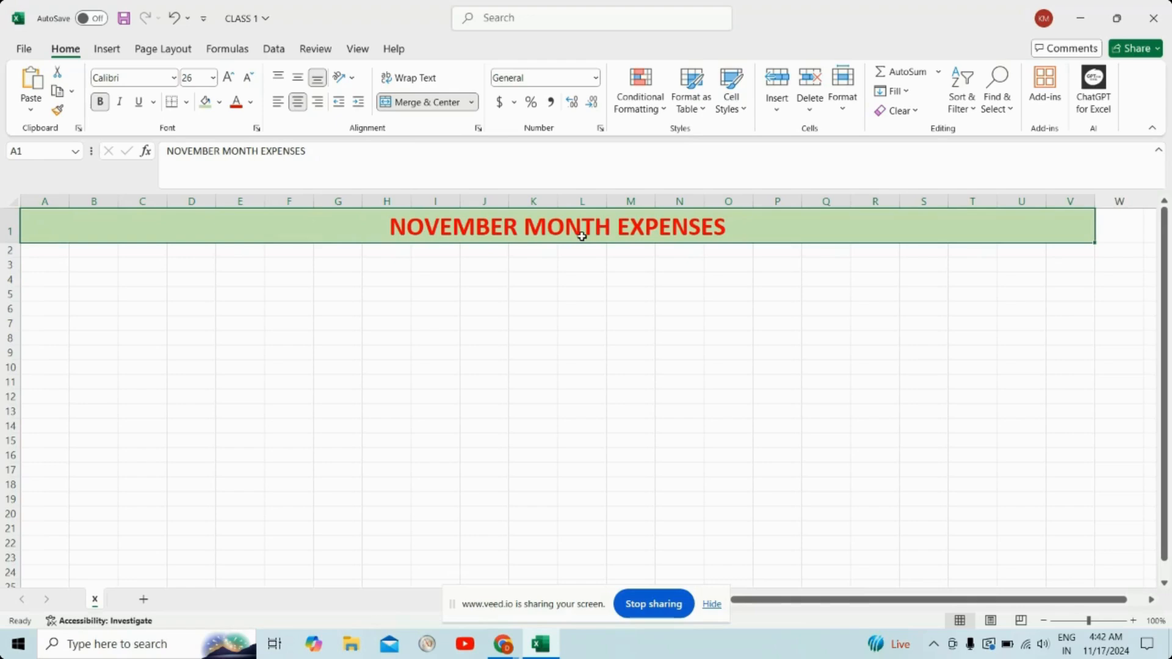